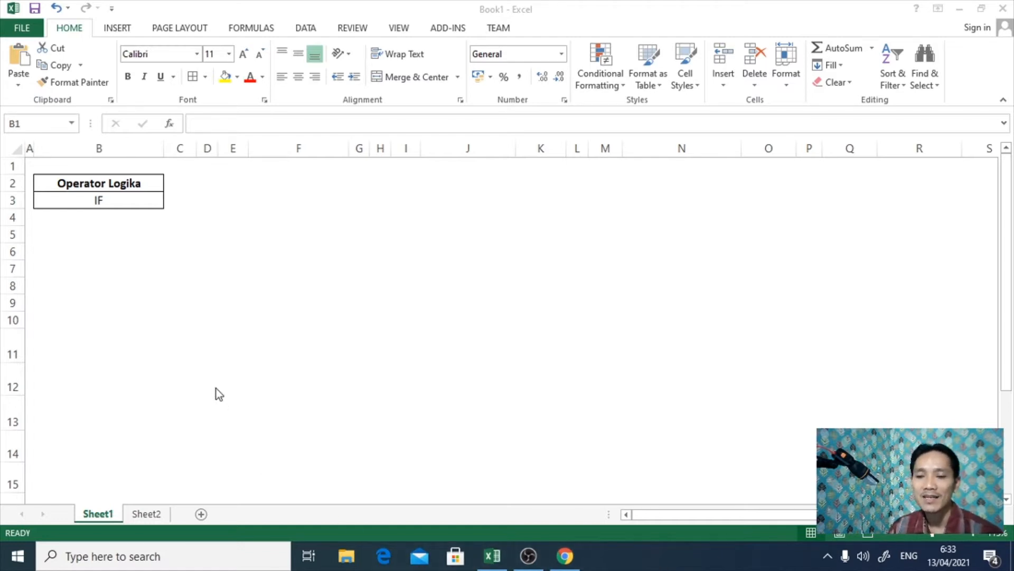
# Delete the blank covers hiding the Operator Logika Perbandingan table and the IF TUNGGAL : CONTOH 1 table.
pyautogui.click(107, 328)
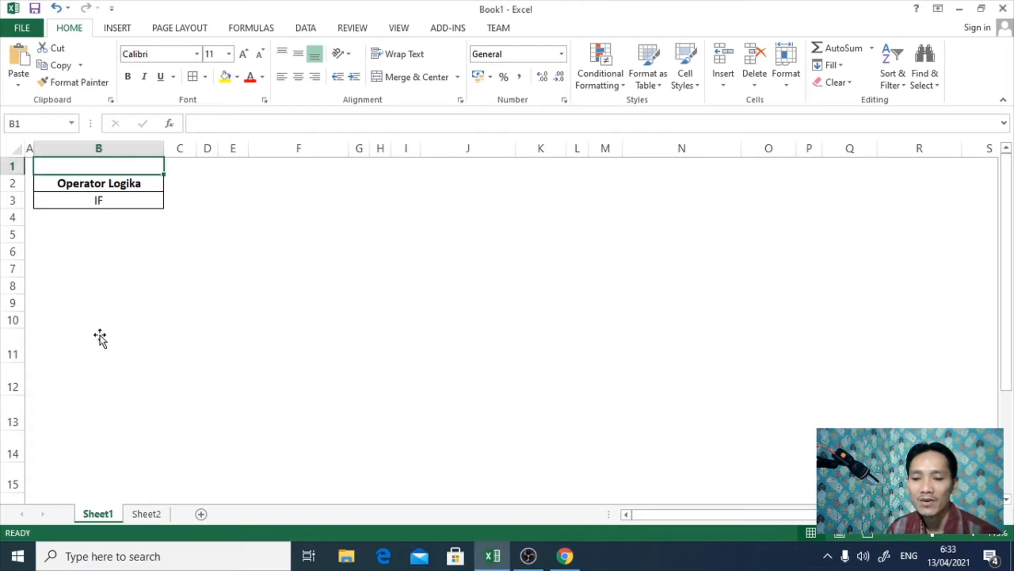
pyautogui.click(99, 336)
pyautogui.press('Delete')
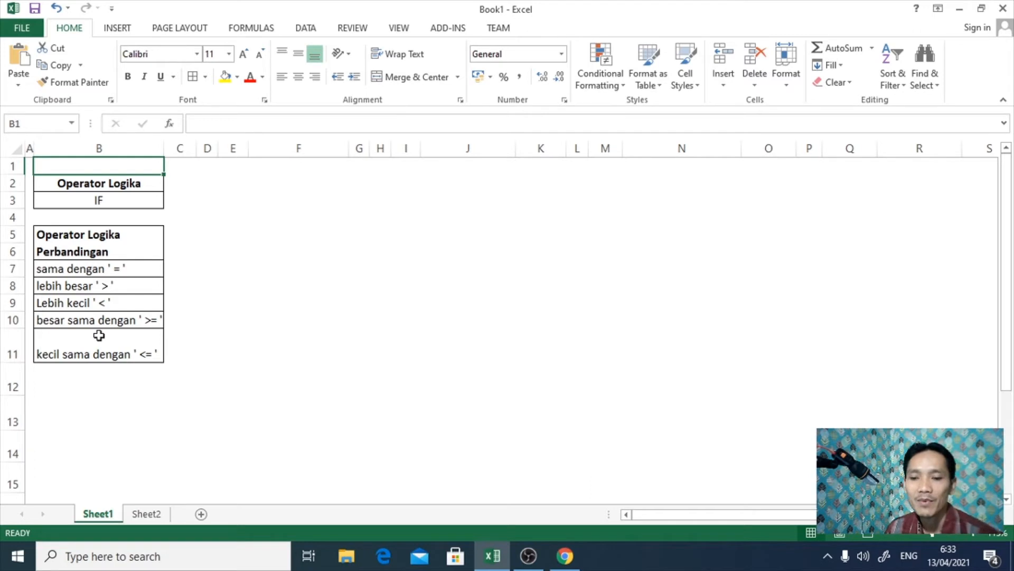
pyautogui.click(200, 338)
pyautogui.press('Delete')
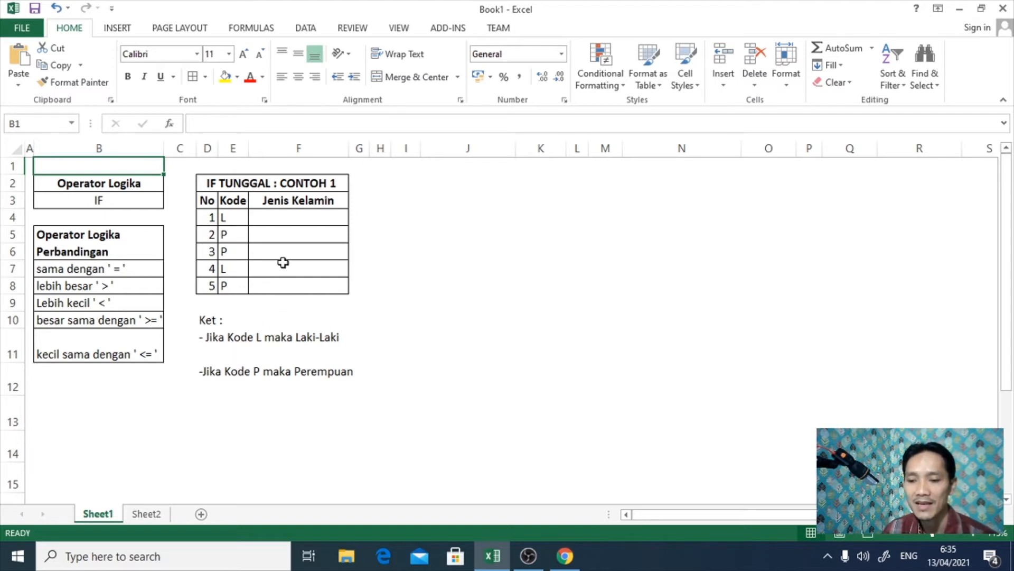
# Begin an IF formula in F4 with the logical test E4="L".
pyautogui.click(283, 219)
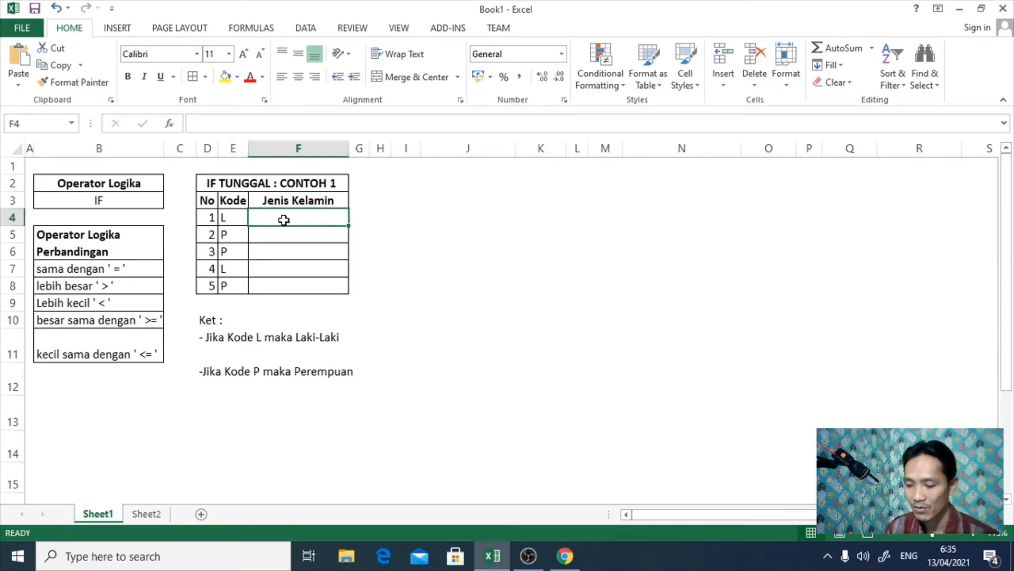
pyautogui.write('=if(')
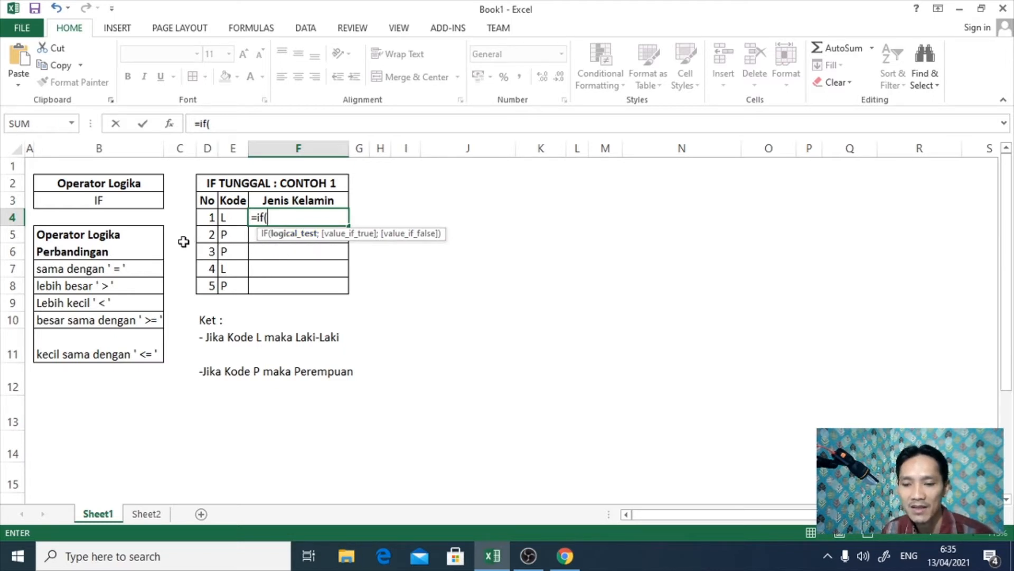
pyautogui.click(236, 218)
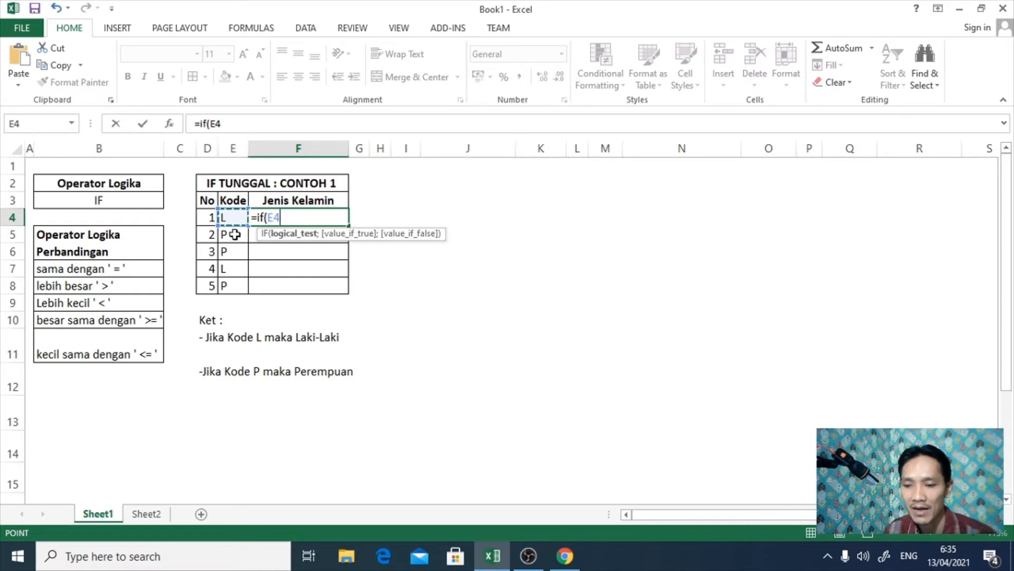
pyautogui.write('=')
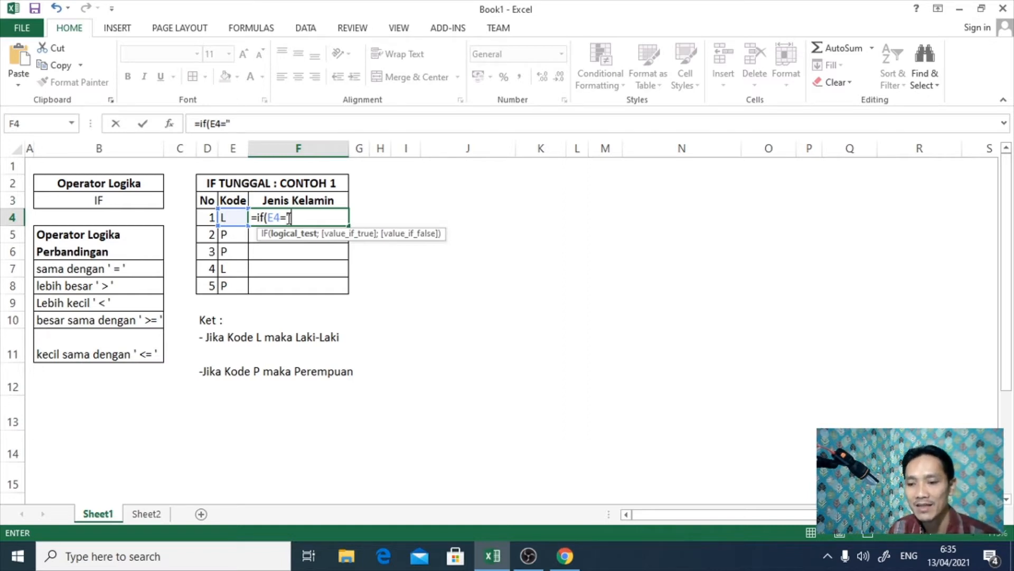
pyautogui.write('L')
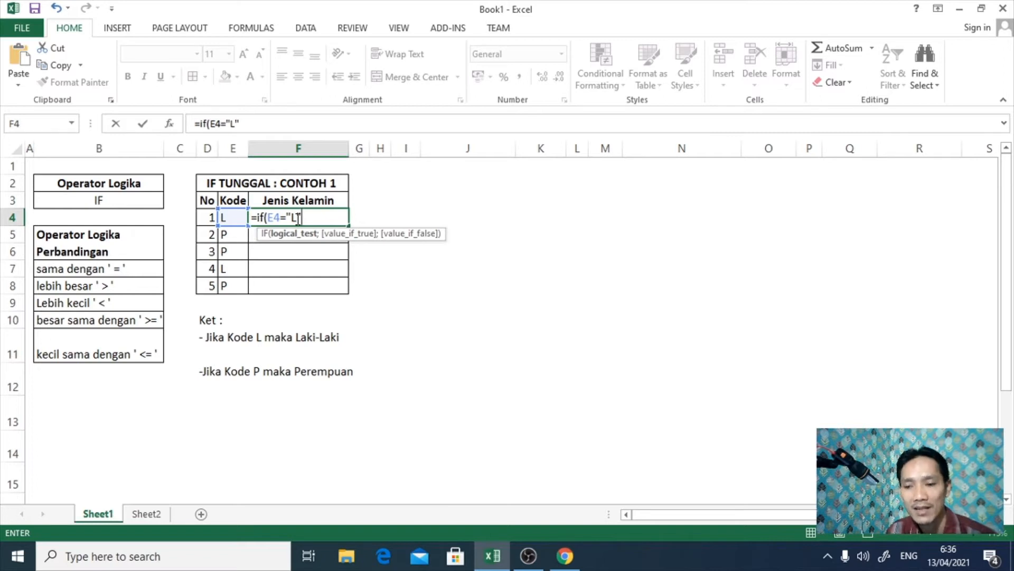
pyautogui.write(';')
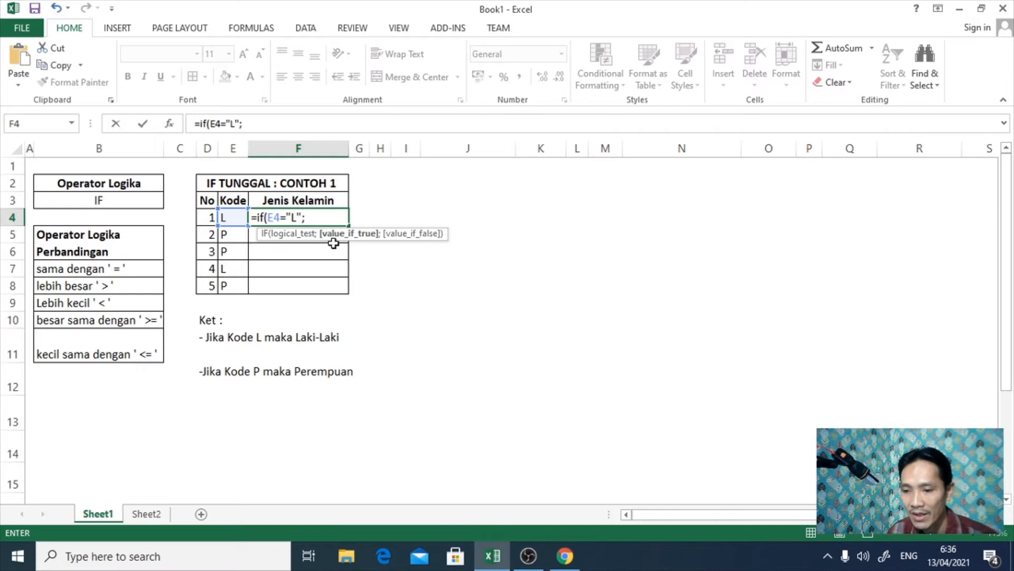
# Enter "Laki-laki" as the value-if-true argument of the F4 formula, correcting any misspelling.
pyautogui.write('"')
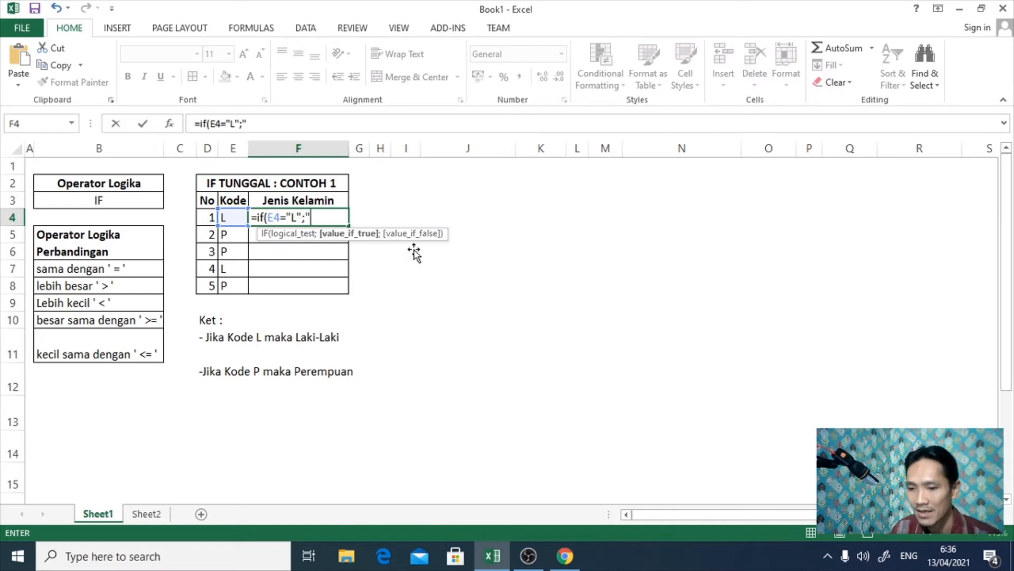
pyautogui.write('Lakila')
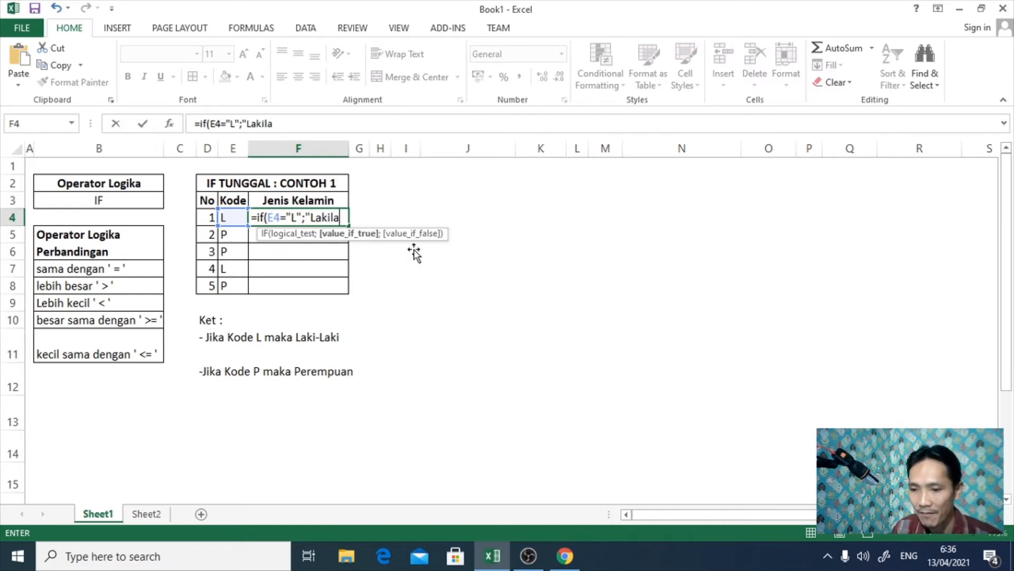
pyautogui.press('BackSpace')
pyautogui.press('BackSpace')
pyautogui.write('-alki')
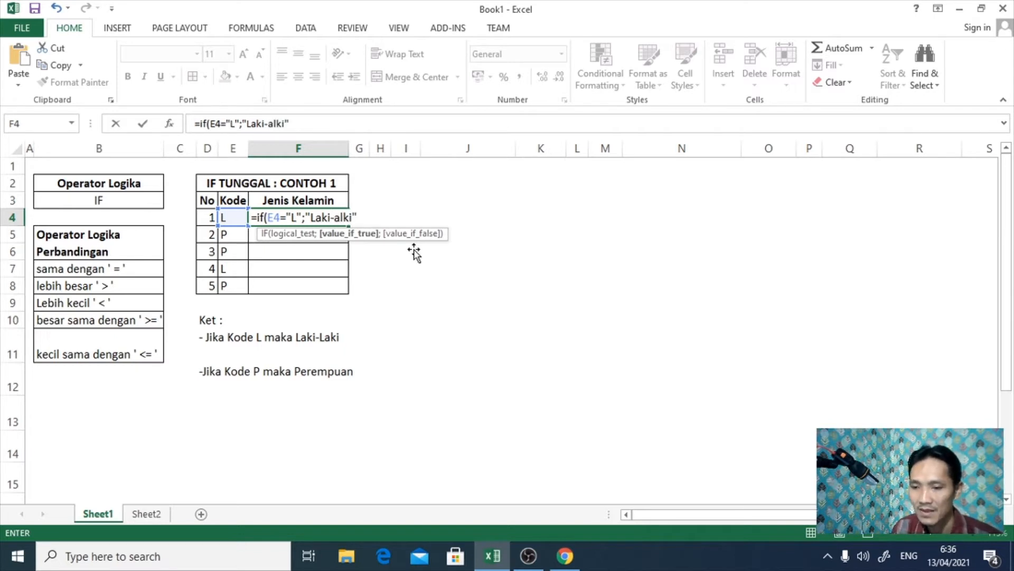
pyautogui.write(';')
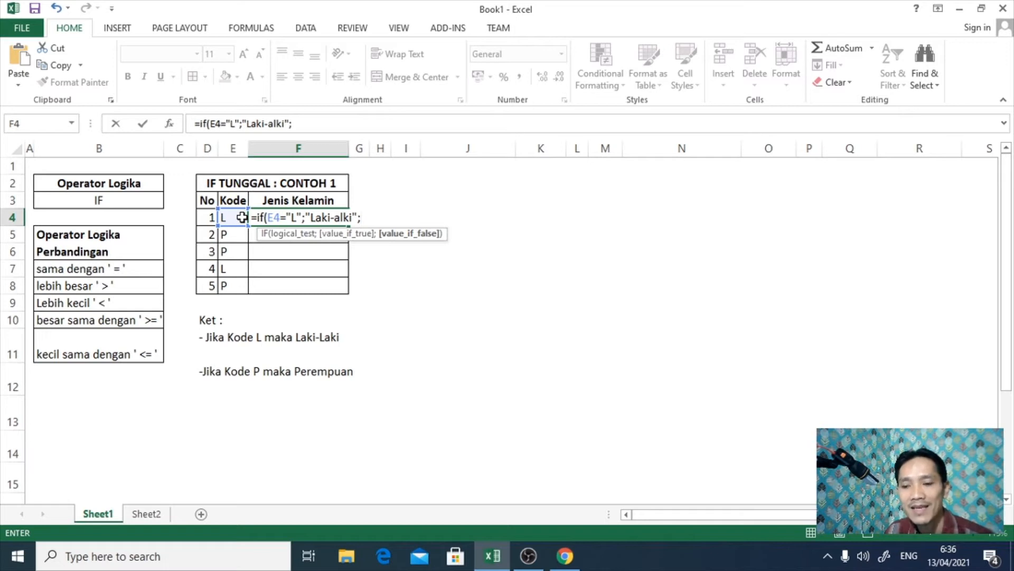
pyautogui.press('BackSpace')
pyautogui.press('BackSpace')
pyautogui.press('BackSpace')
pyautogui.press('BackSpace')
pyautogui.press('BackSpace')
pyautogui.press('BackSpace')
pyautogui.write('lski')
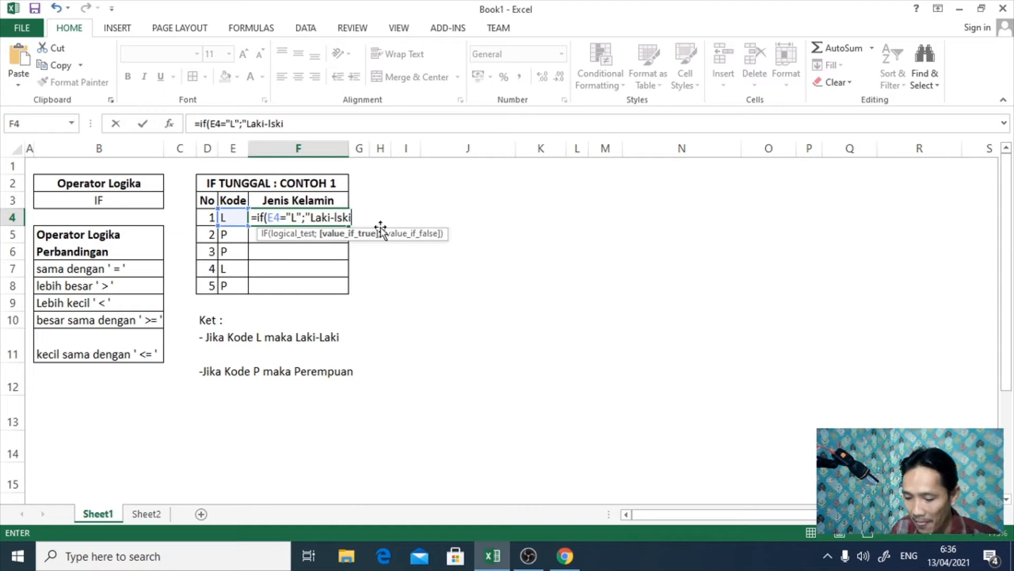
pyautogui.write('";')
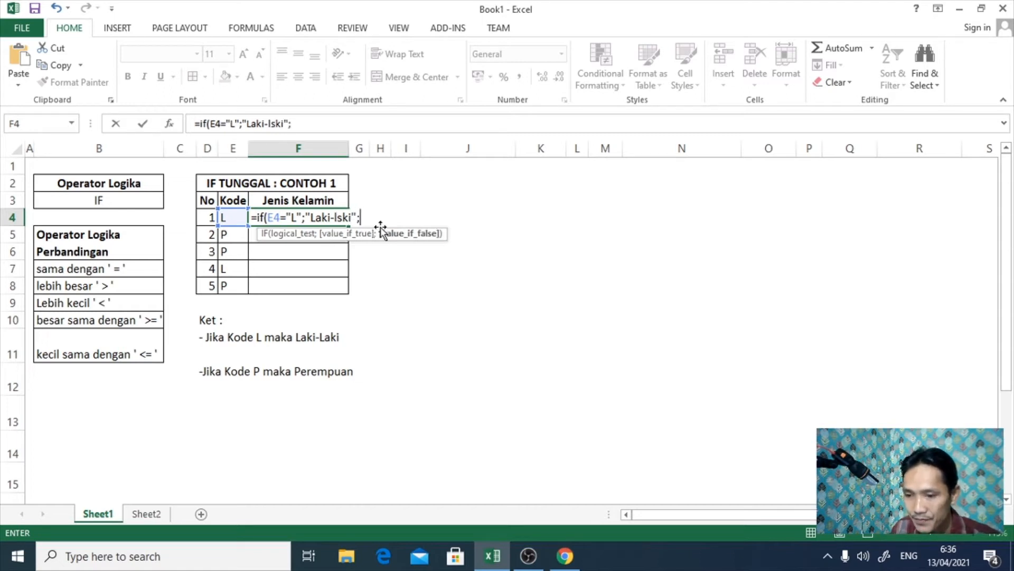
pyautogui.press('BackSpace')
pyautogui.press('BackSpace')
pyautogui.press('BackSpace')
pyautogui.press('BackSpace')
pyautogui.press('BackSpace')
pyautogui.press('BackSpace')
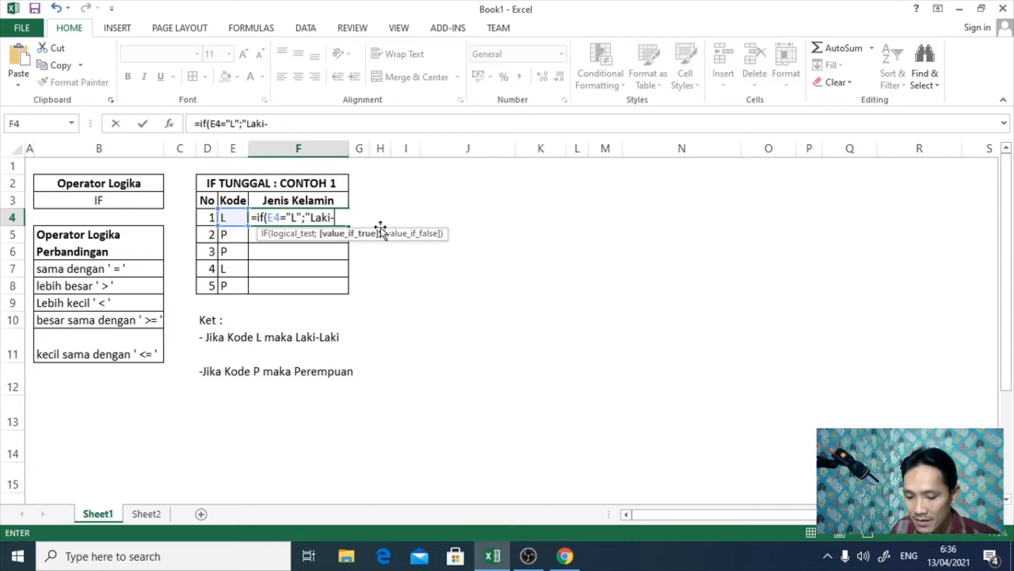
pyautogui.write('laki:')
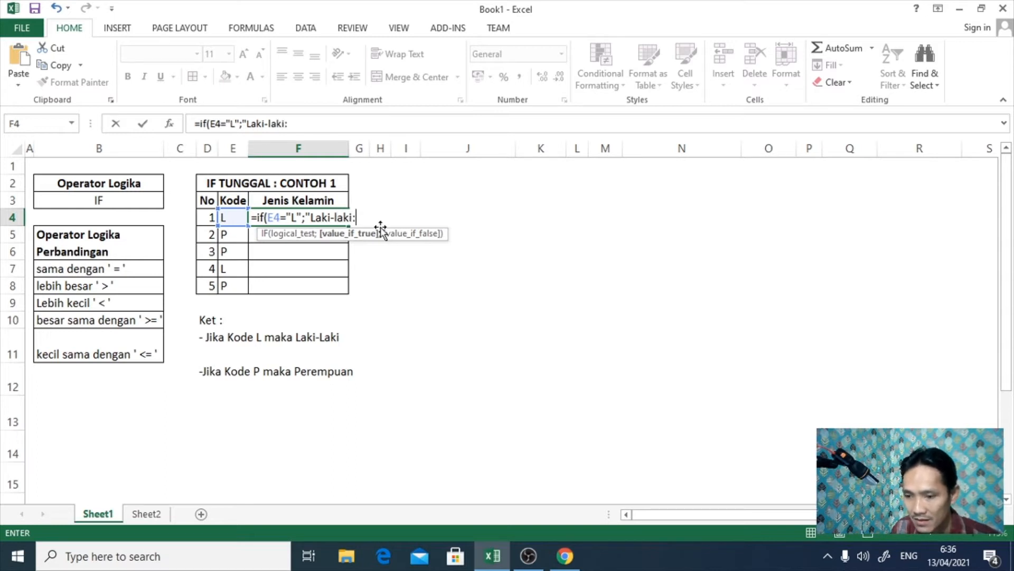
pyautogui.press('BackSpace')
pyautogui.write('";')
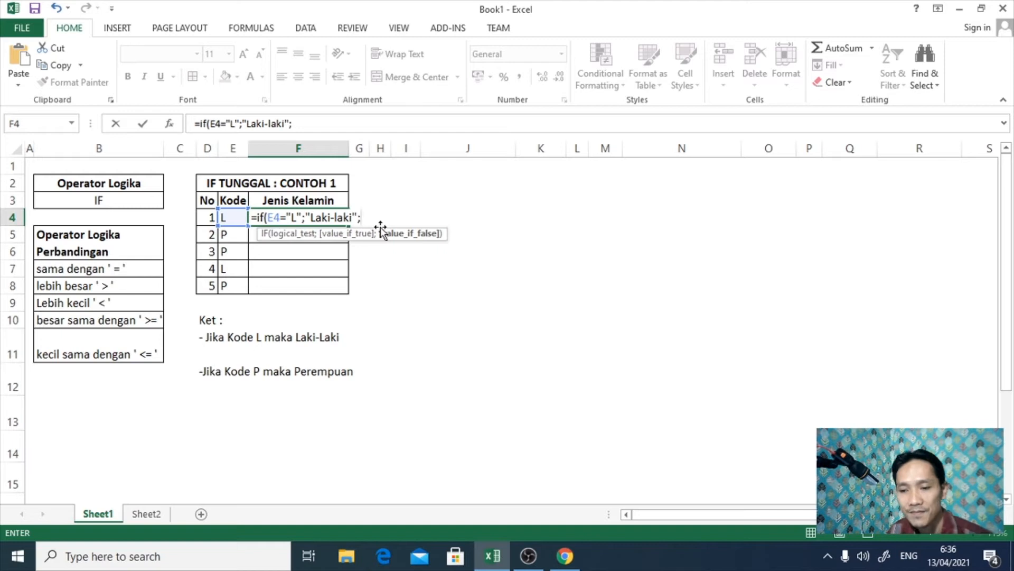
# Add "Perempuan" as the value-if-false argument and complete the formula in F4.
pyautogui.write('"')
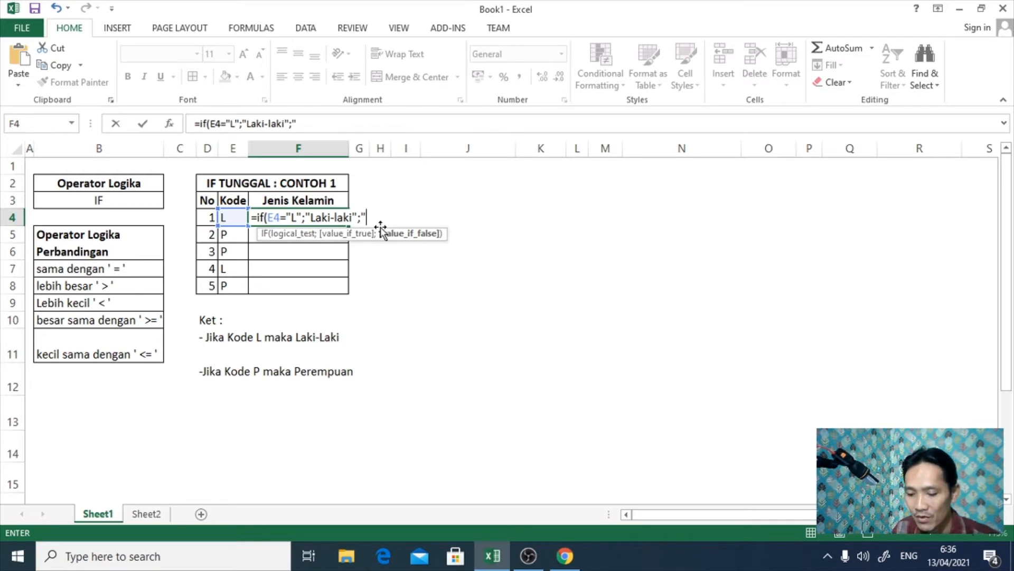
pyautogui.write('Perempu')
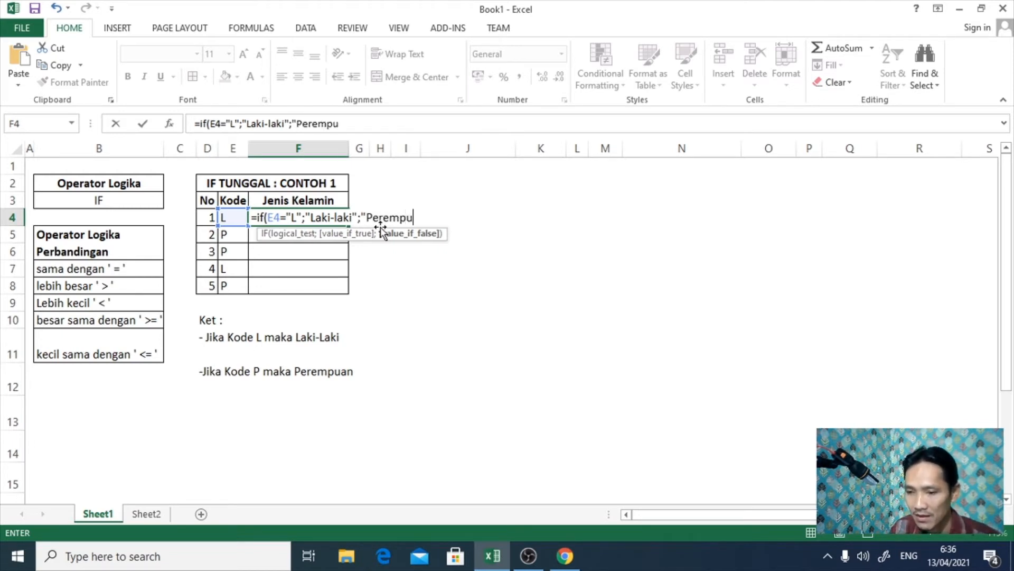
pyautogui.write('an")')
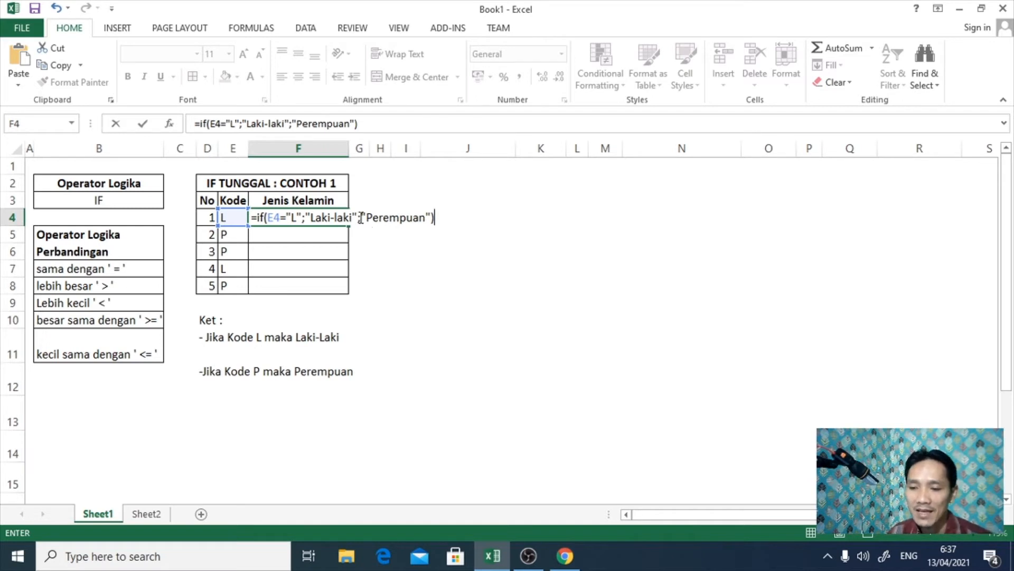
pyautogui.click(359, 217)
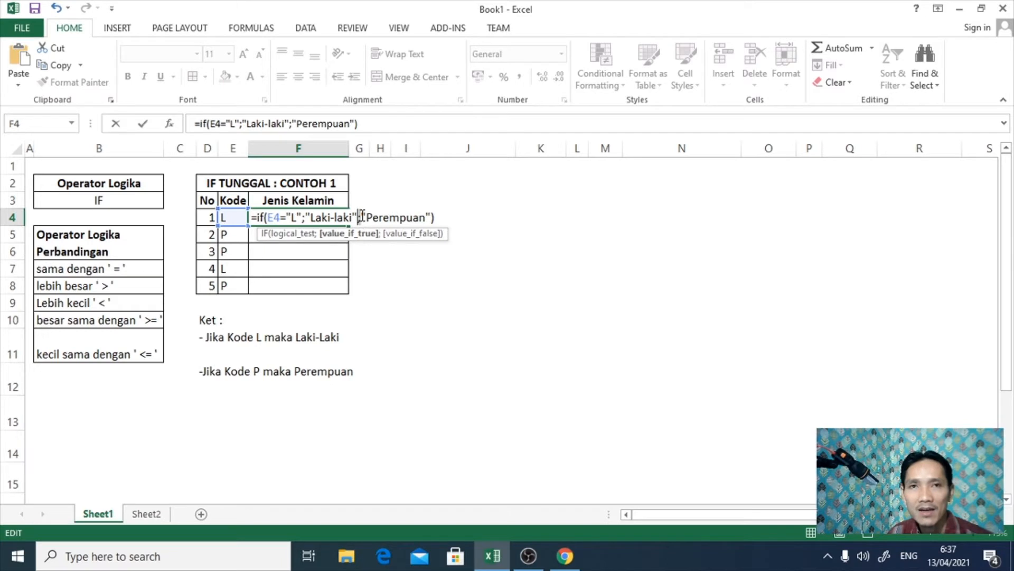
pyautogui.click(362, 215)
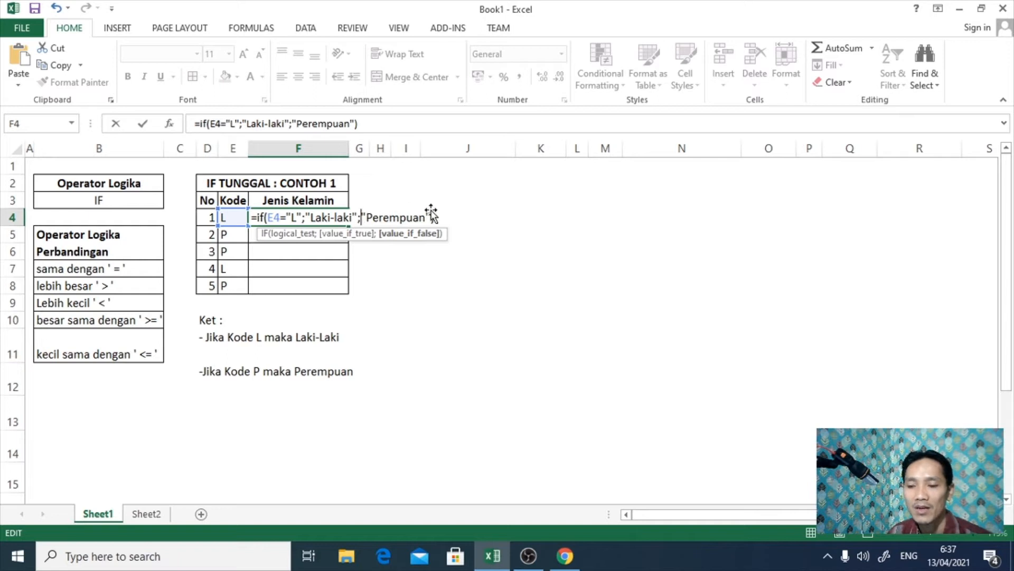
pyautogui.click(383, 125)
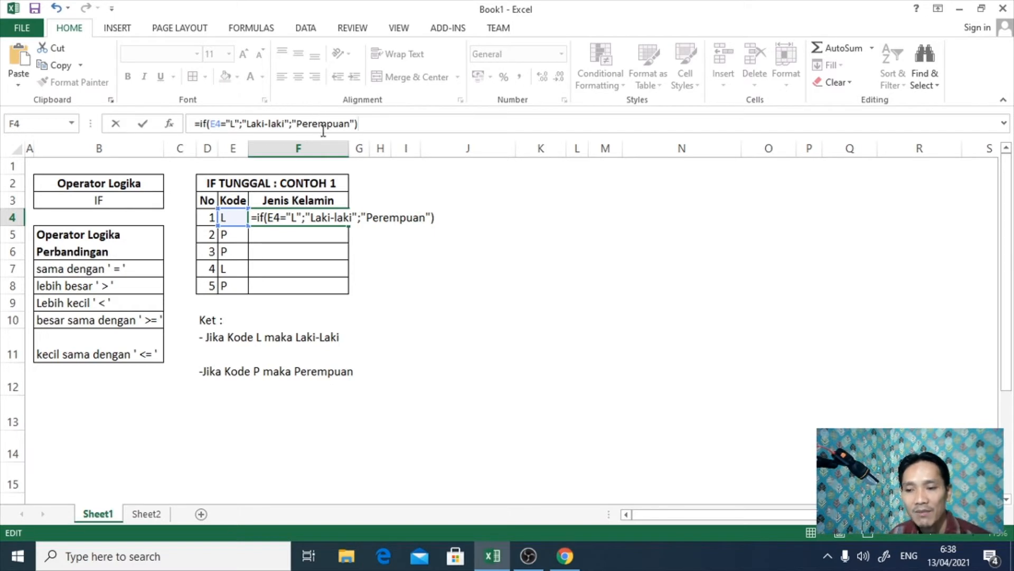
pyautogui.press('Return')
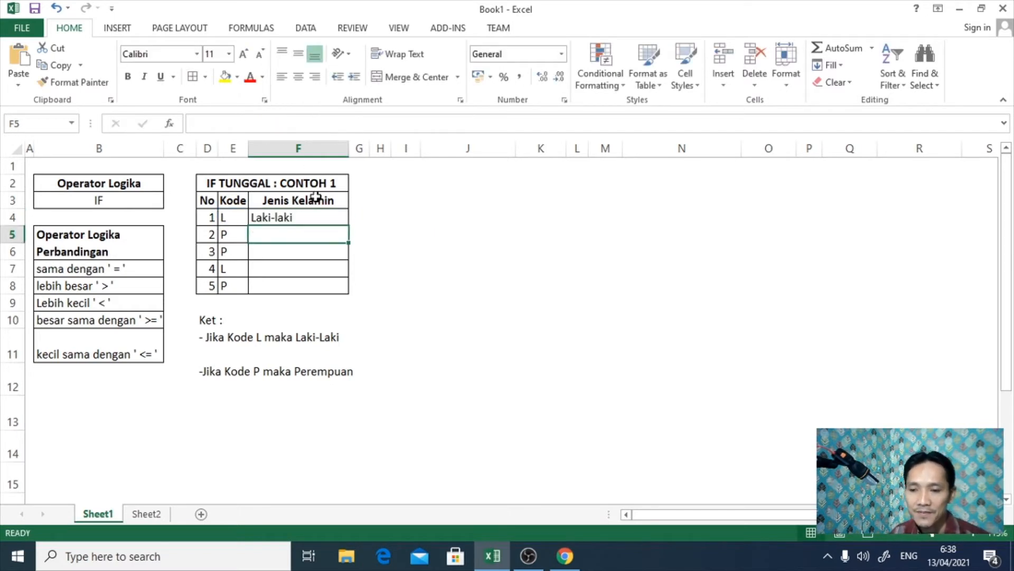
# Fill the F4 formula down the Jenis Kelamin column through F8.
pyautogui.click(321, 220)
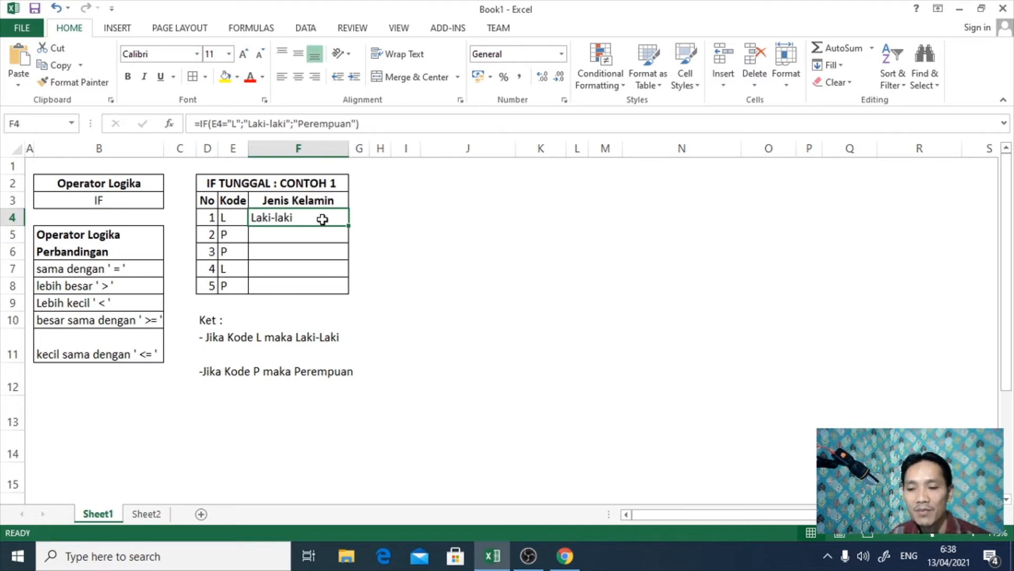
pyautogui.moveTo(347, 227); pyautogui.dragTo(350, 294)
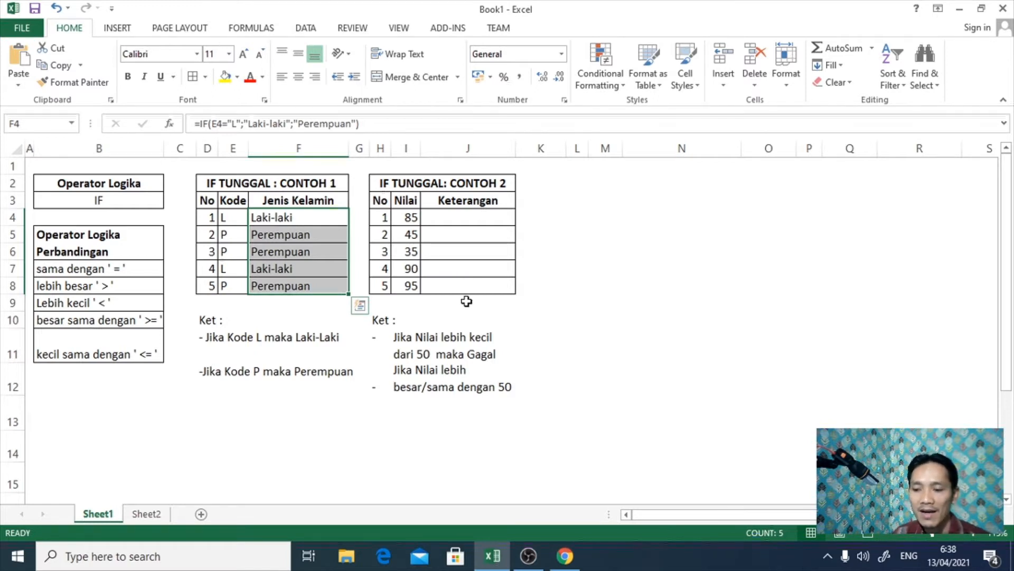
# Begin an IF formula in J4 with the logical test I4<50.
pyautogui.click(447, 394)
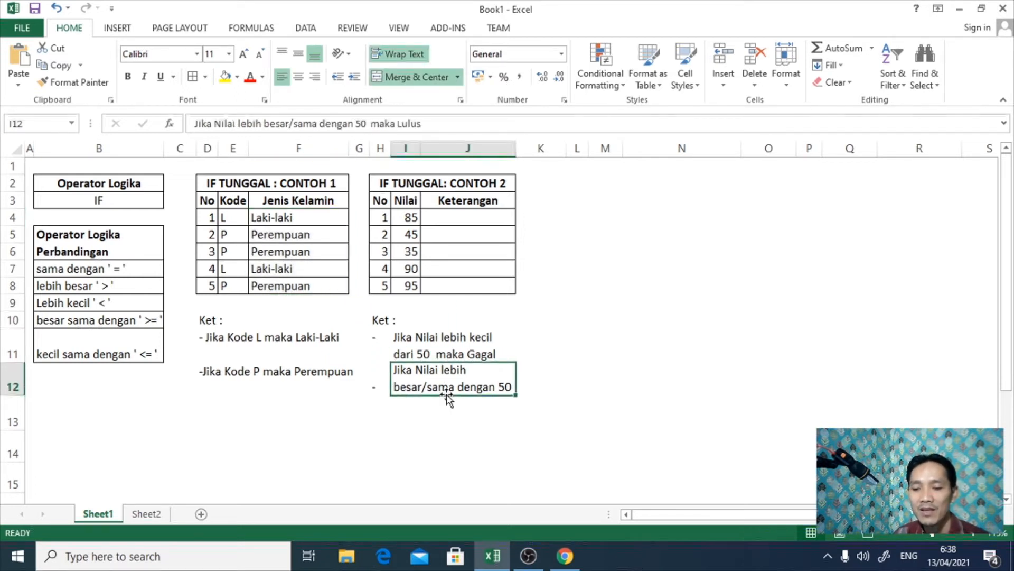
pyautogui.click(449, 214)
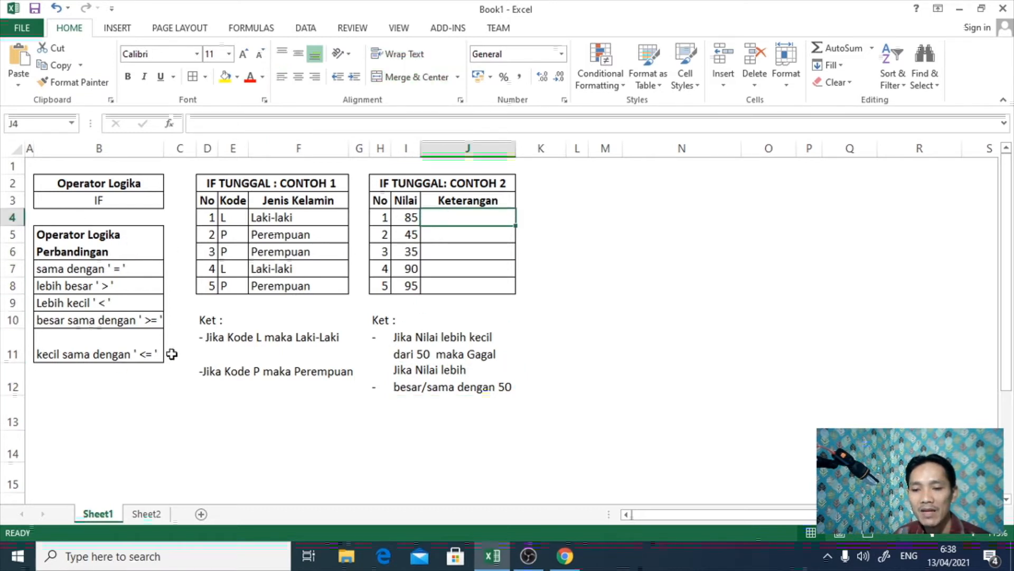
pyautogui.write('=')
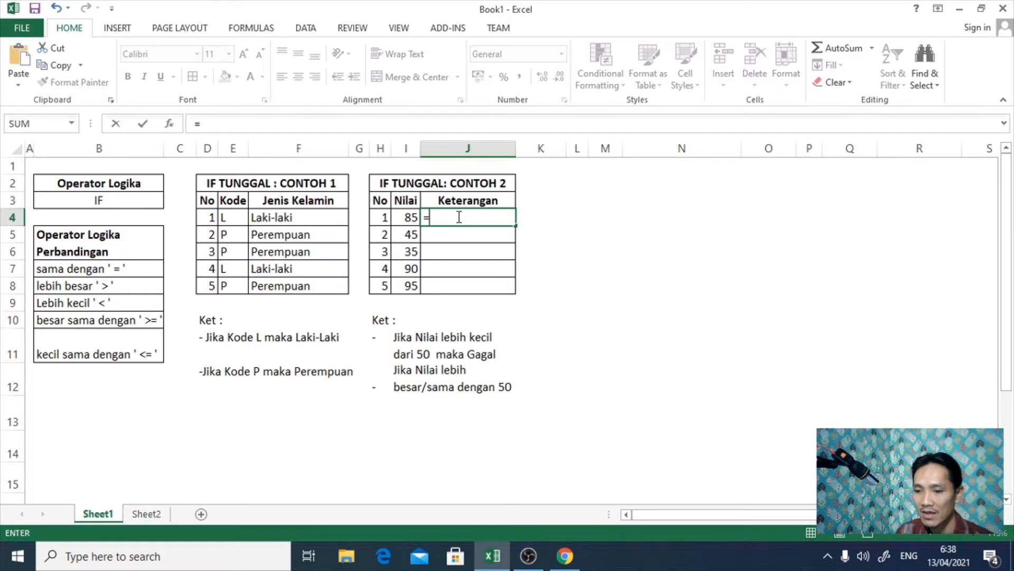
pyautogui.write('if(')
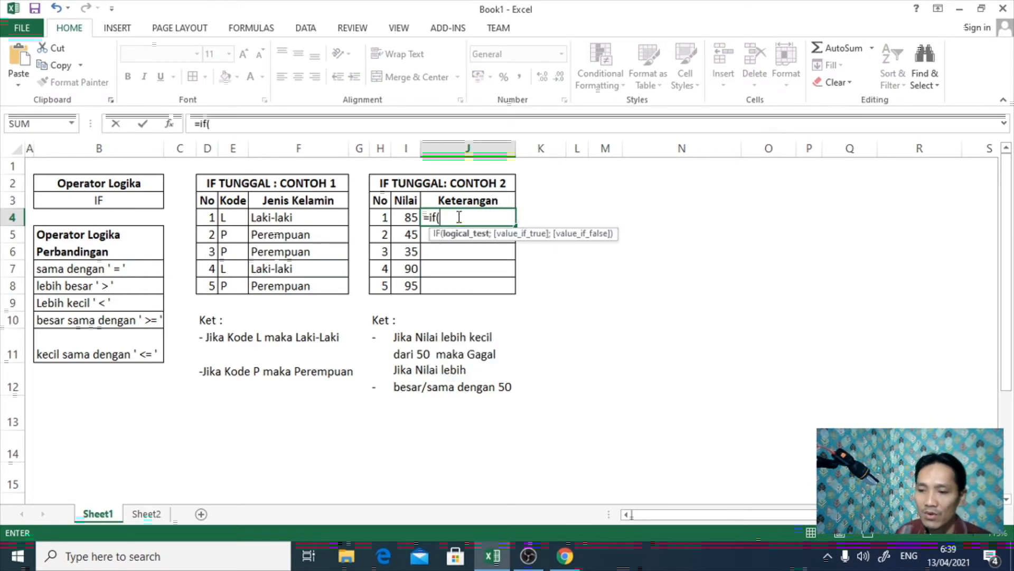
pyautogui.click(410, 217)
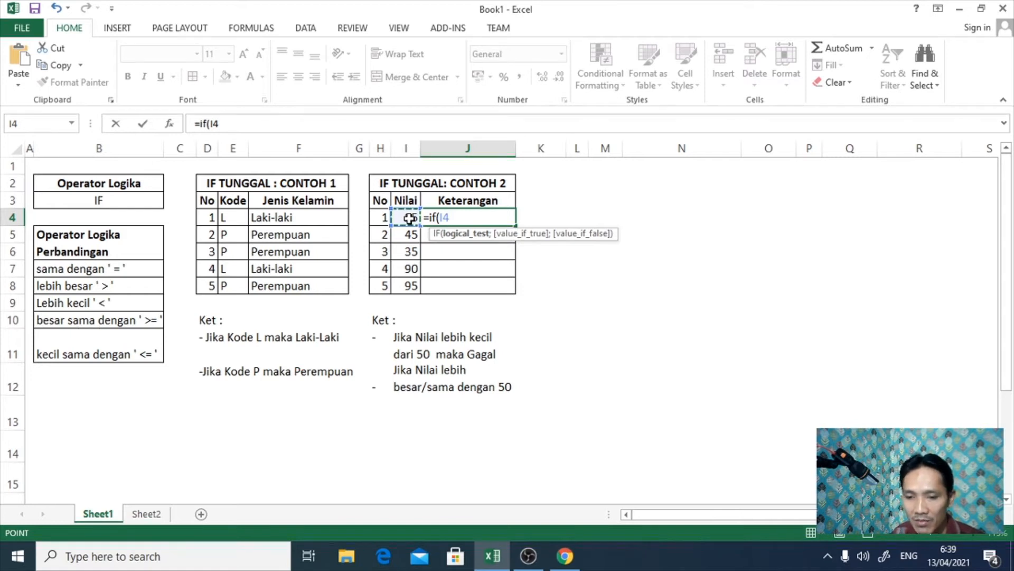
pyautogui.write('<')
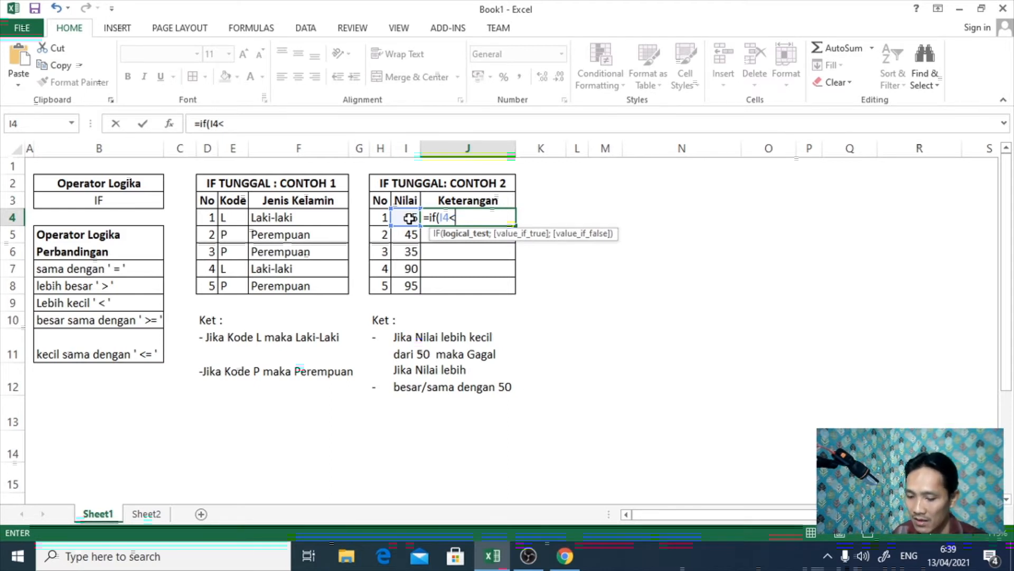
pyautogui.write('50')
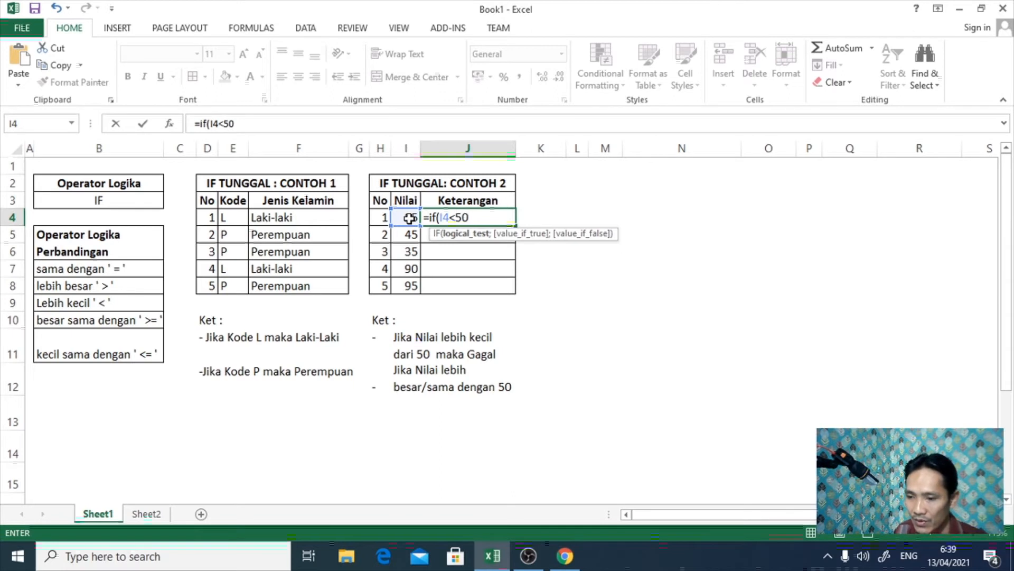
# Add "Gagal" as the value-if-true and "Lulus" as the value-if-false argument, and complete the formula in J4.
pyautogui.write(';')
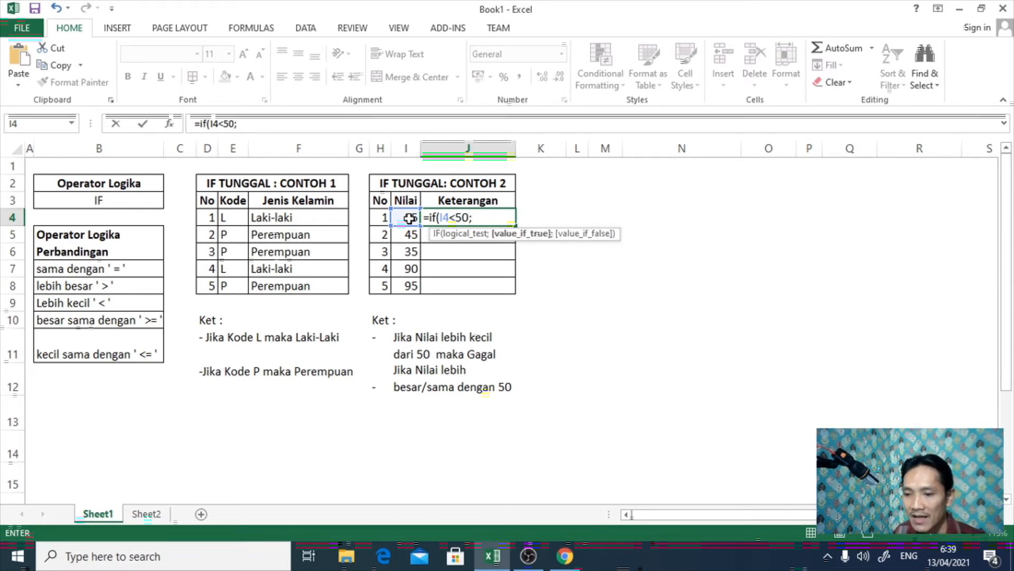
pyautogui.write('"')
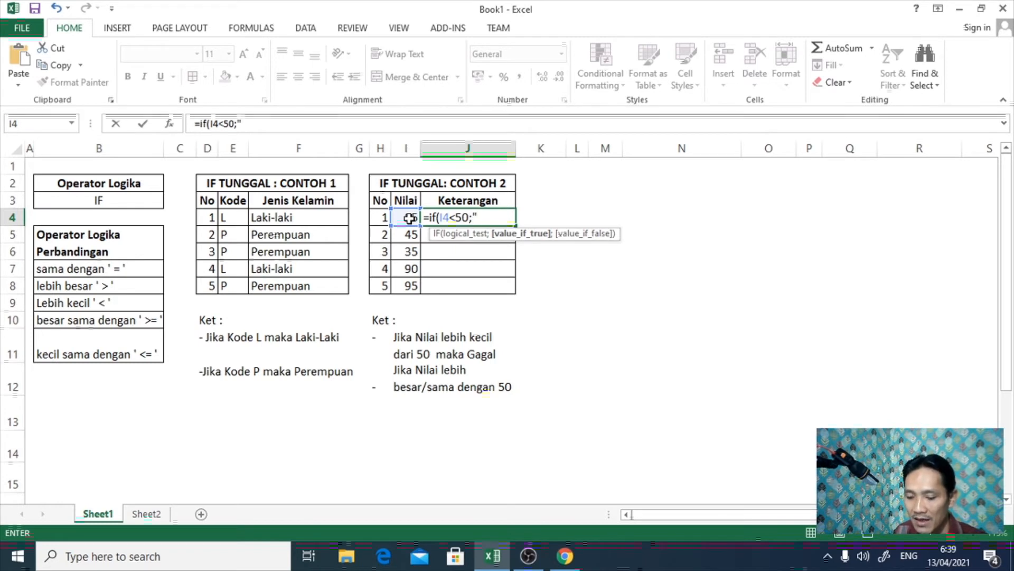
pyautogui.write('Gagal')
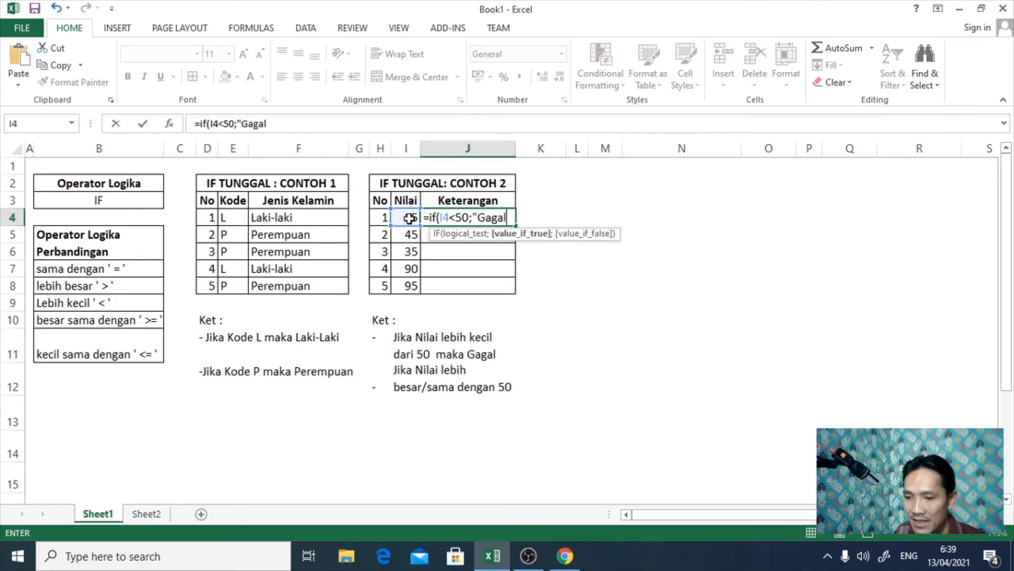
pyautogui.write('";')
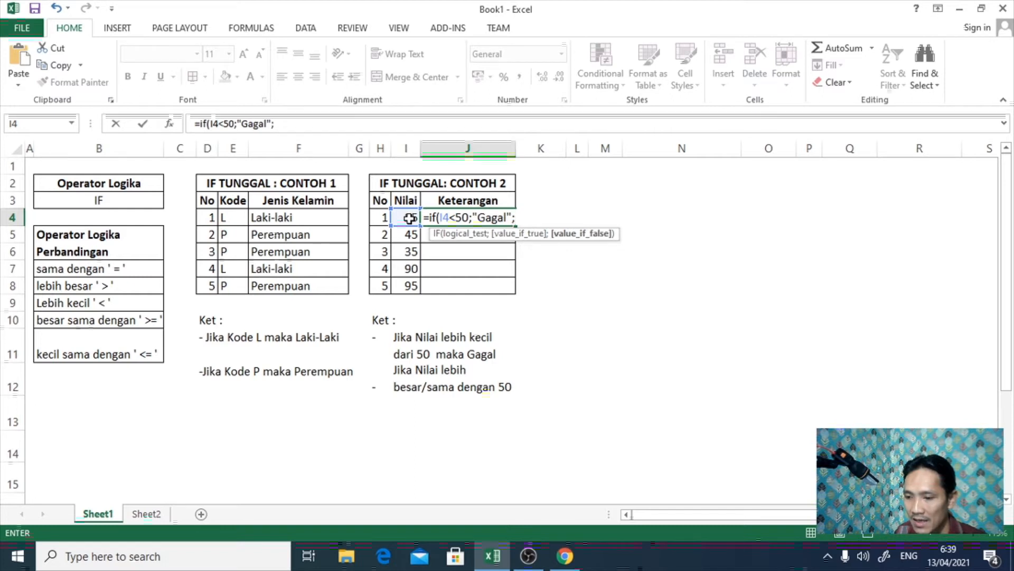
pyautogui.write('"')
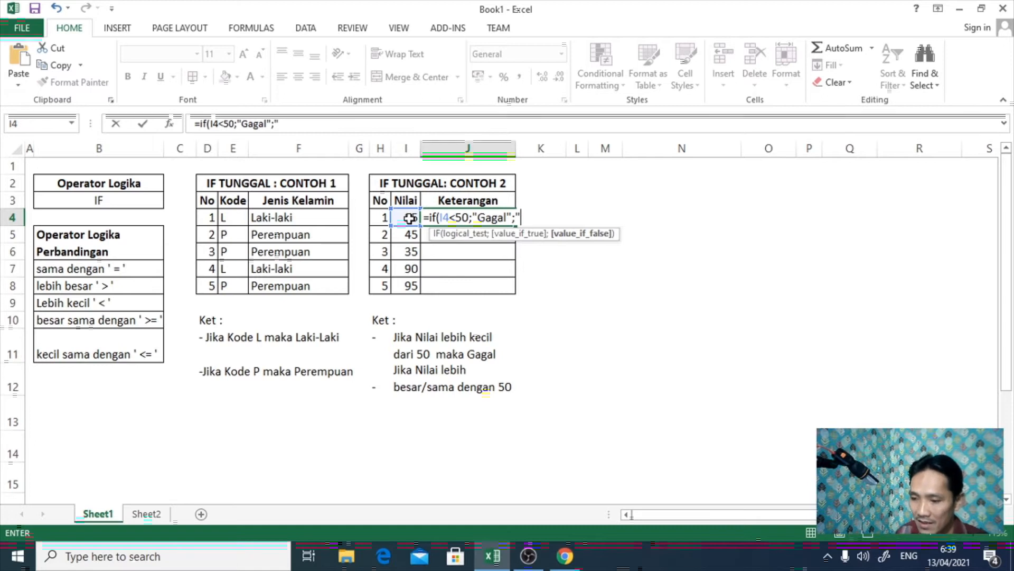
pyautogui.write('Lulus")')
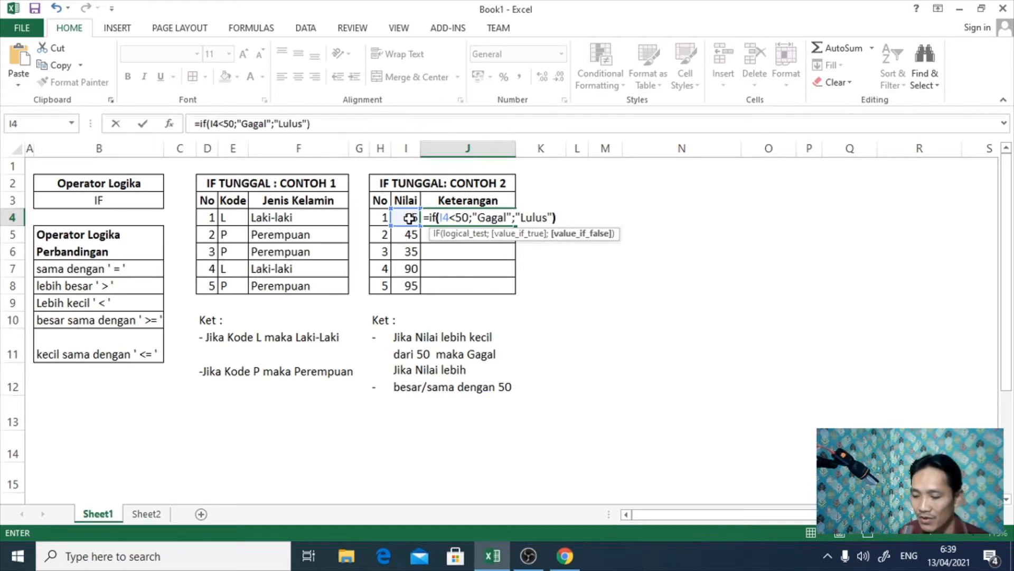
pyautogui.press('Return')
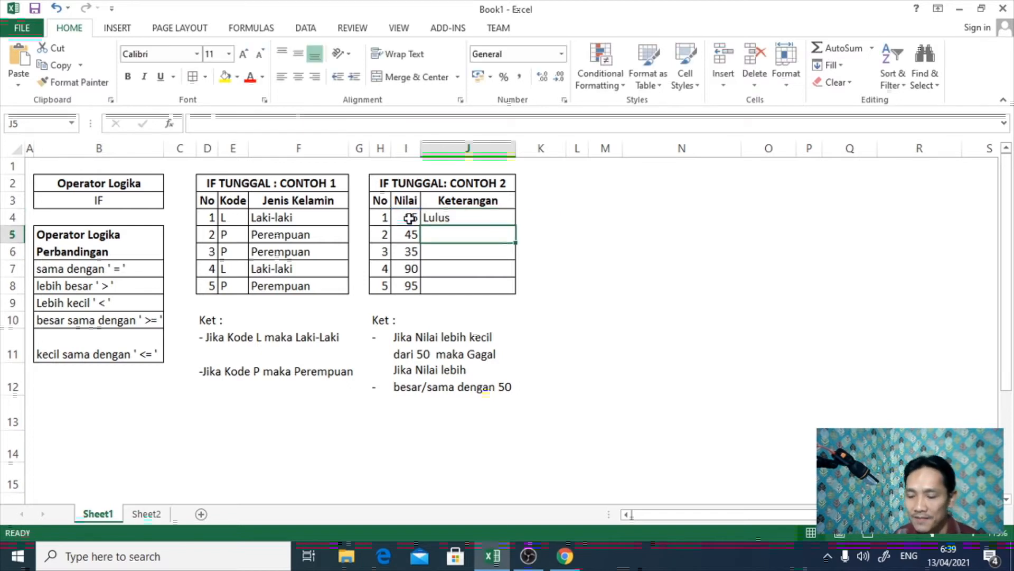
# Fill the J4 formula down the Keterangan column through J8, clearing the surplus formula in J9.
pyautogui.click(471, 211)
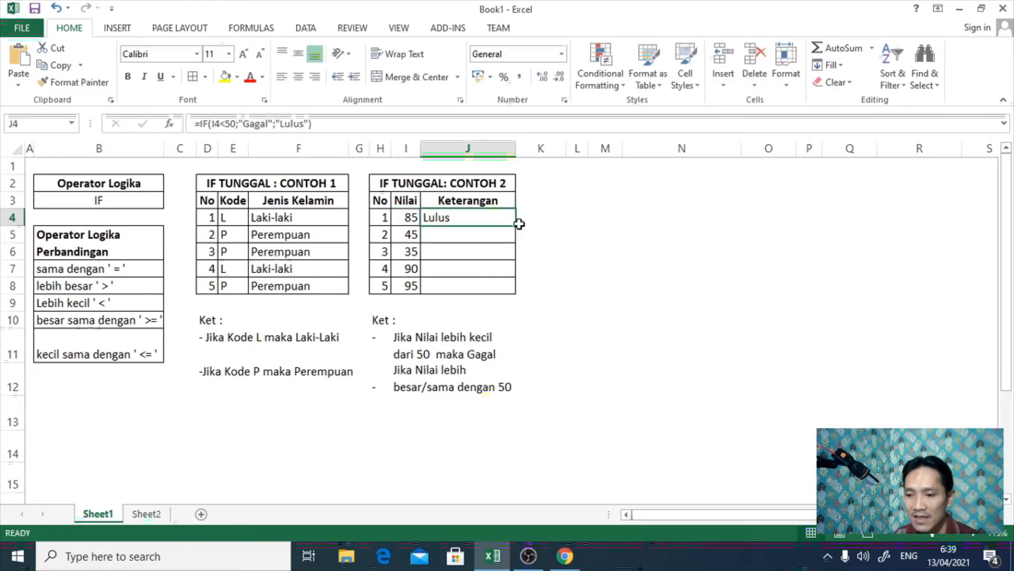
pyautogui.moveTo(516, 225); pyautogui.dragTo(514, 304)
pyautogui.click(490, 301)
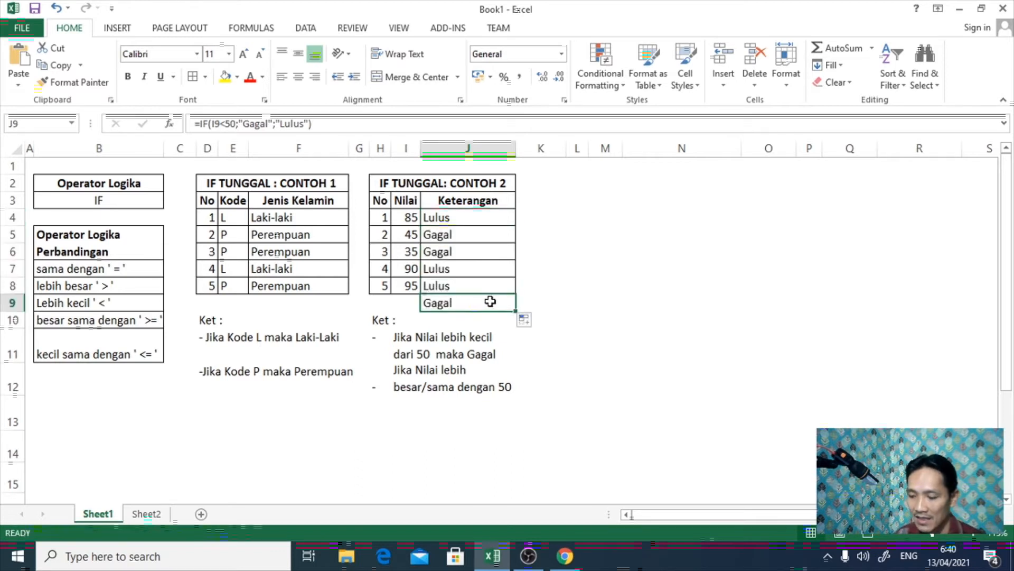
pyautogui.press('Delete')
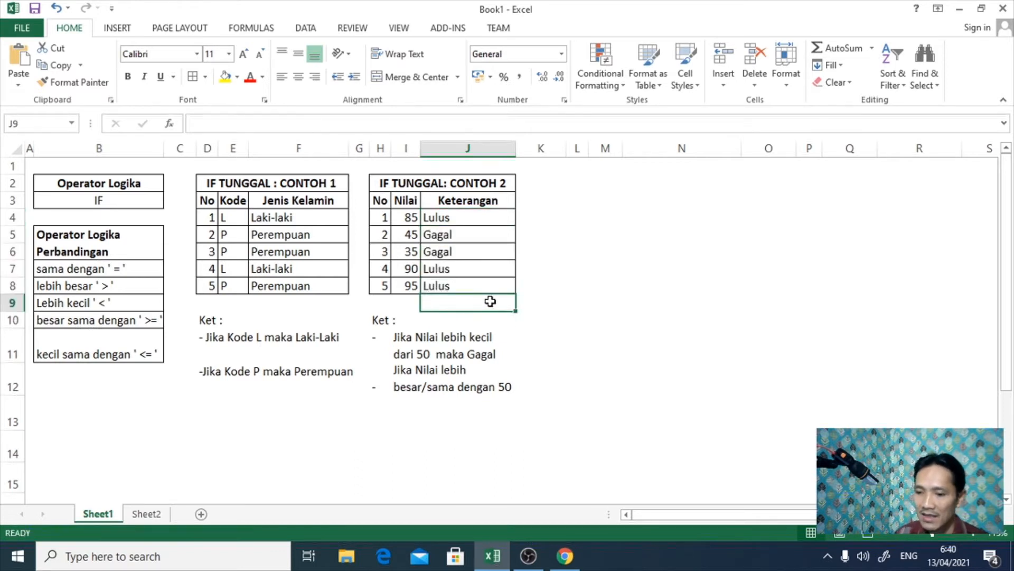
# Review the Keterangan results and their IF formulas against the score rules below the table.
pyautogui.click(431, 242)
pyautogui.click(434, 252)
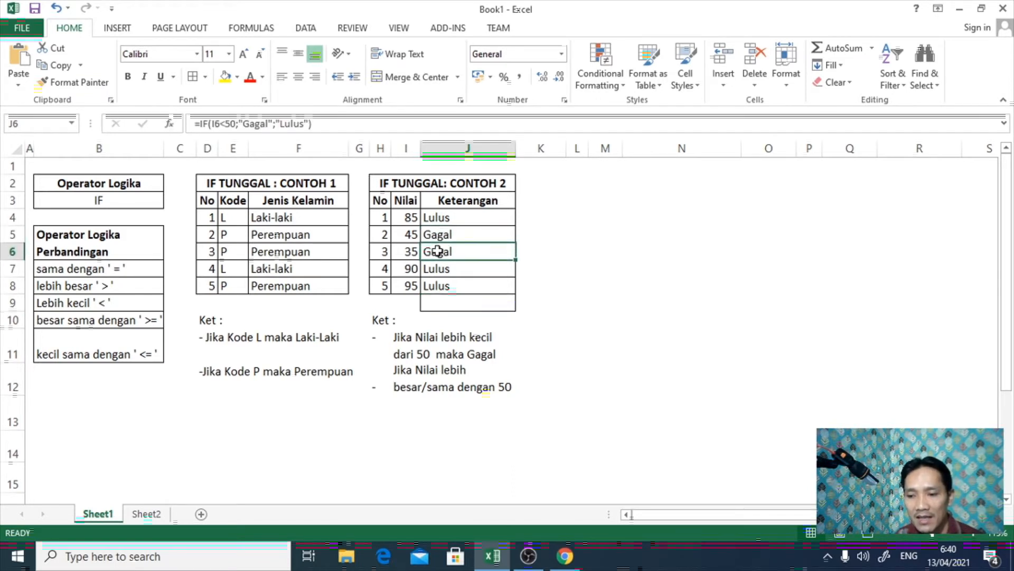
pyautogui.click(444, 236)
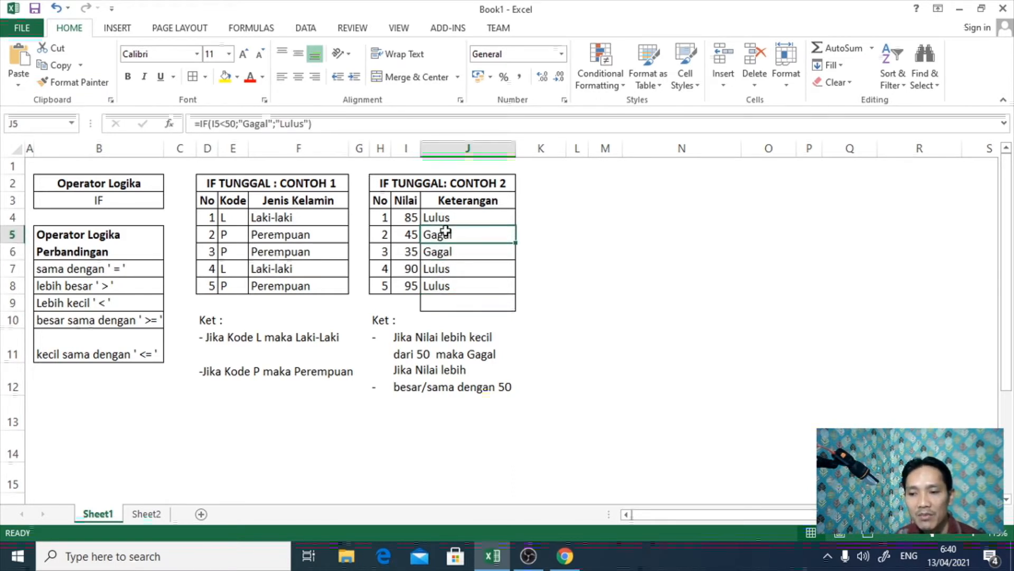
pyautogui.click(449, 218)
pyautogui.click(564, 242)
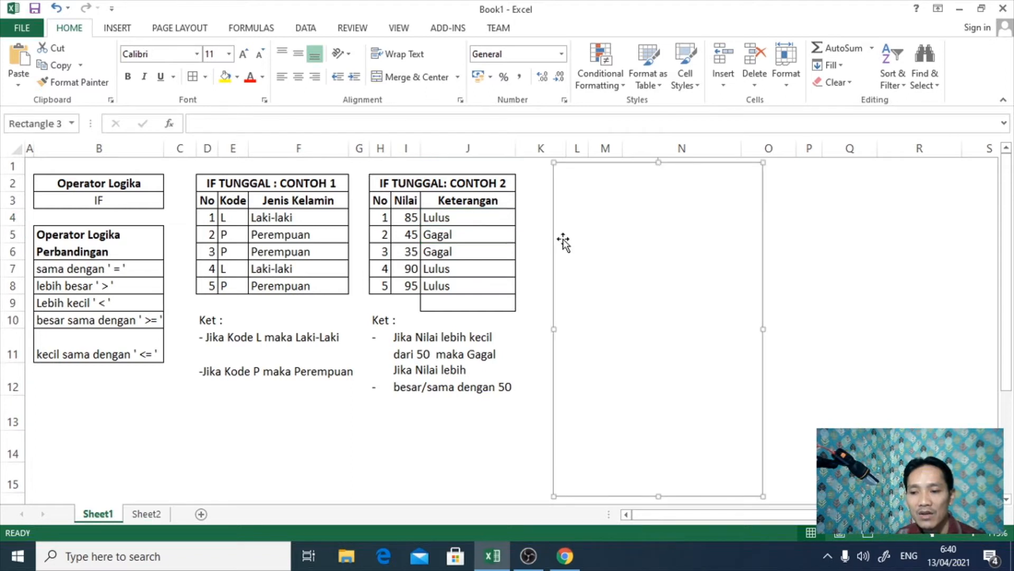
pyautogui.click(458, 424)
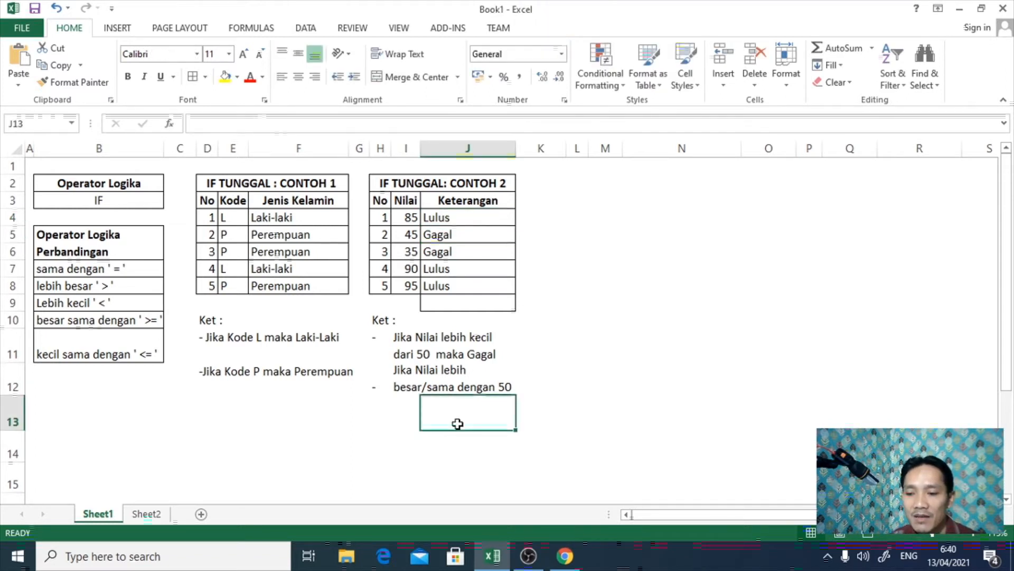
pyautogui.click(450, 224)
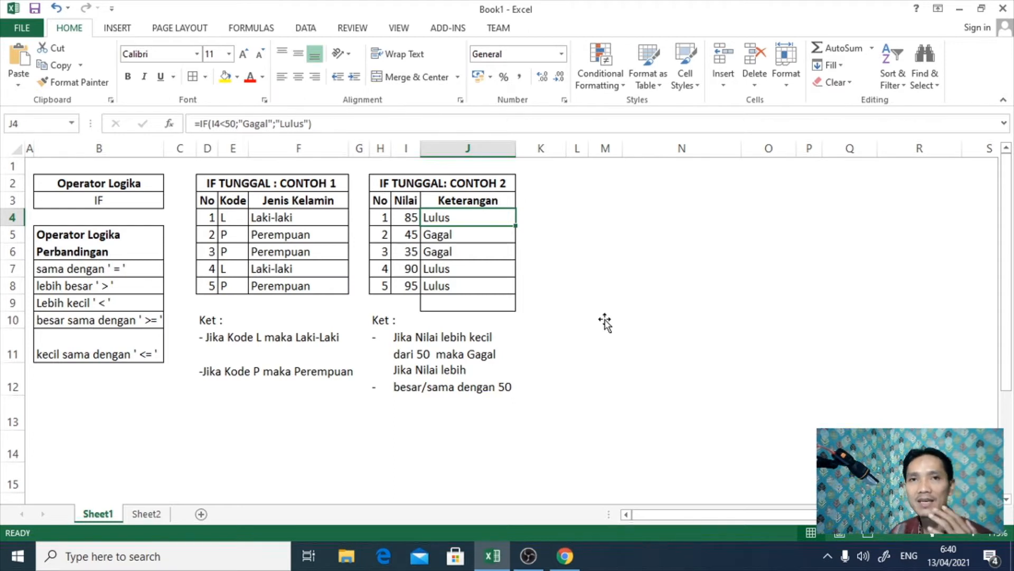
# Delete the blank rectangle covering columns K to O to reveal the IF MAJEMUK example and its rules.
pyautogui.click(626, 247)
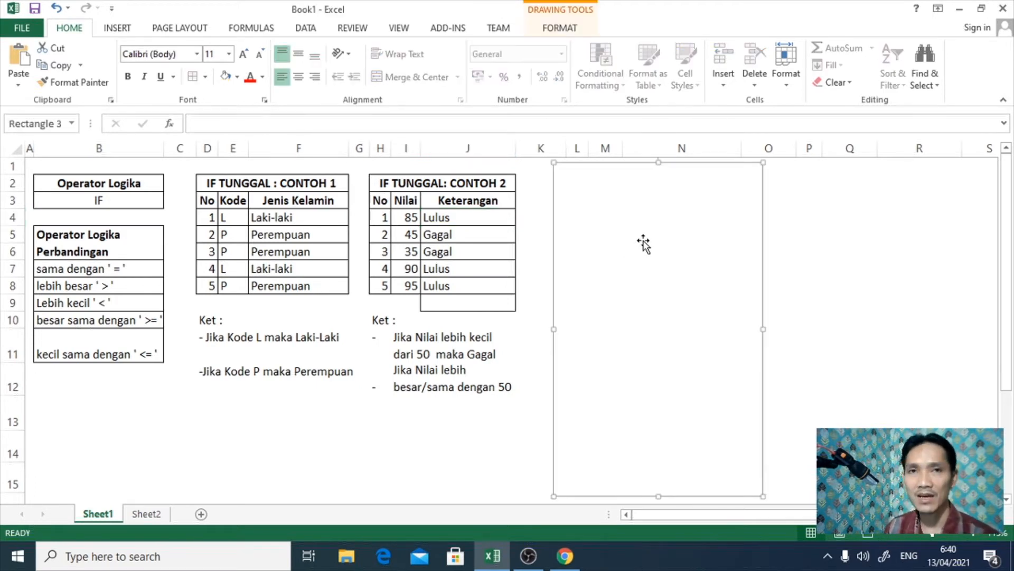
pyautogui.press('Delete')
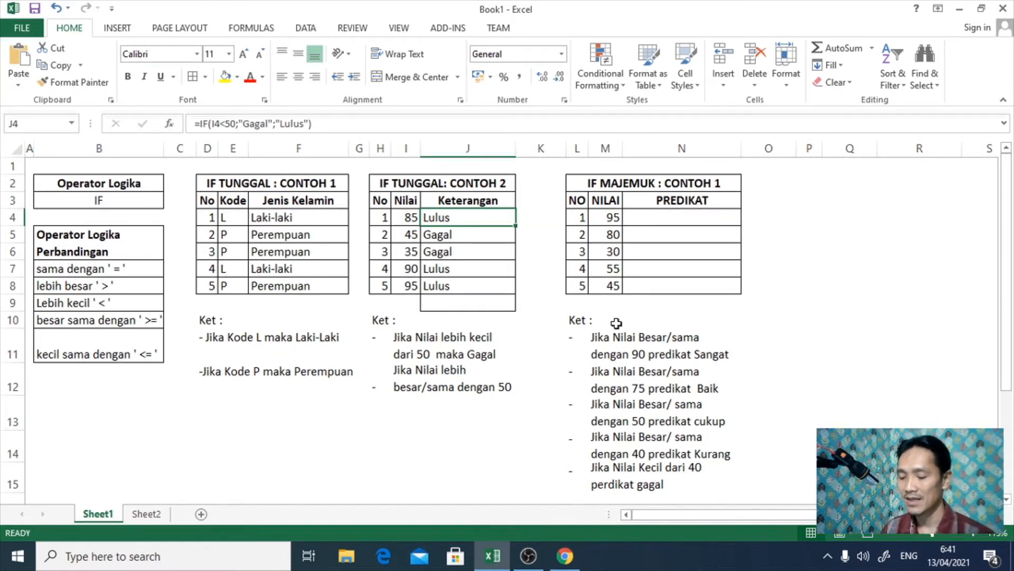
pyautogui.scroll(-1, 615, 312)
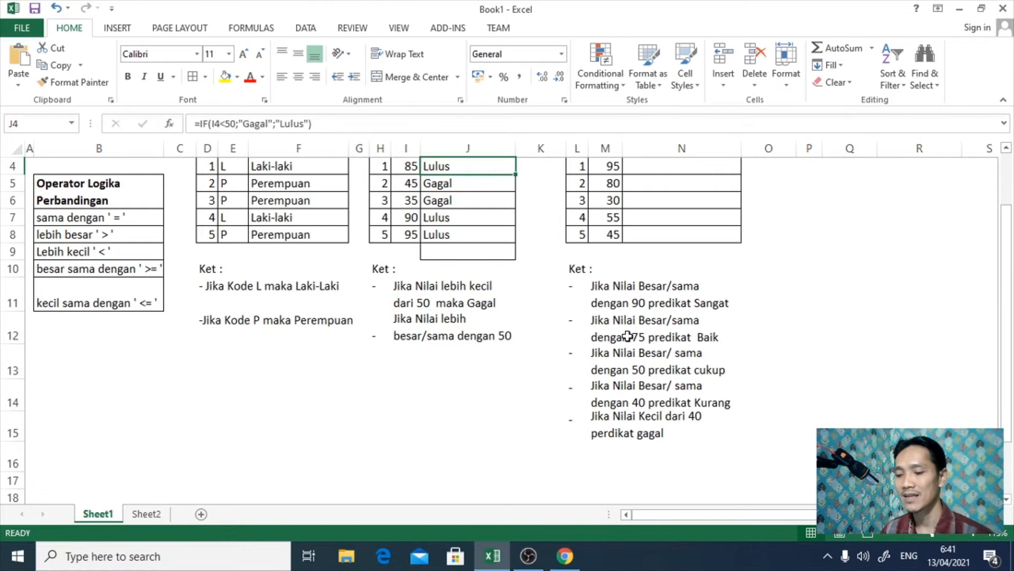
pyautogui.scroll(1, 627, 336)
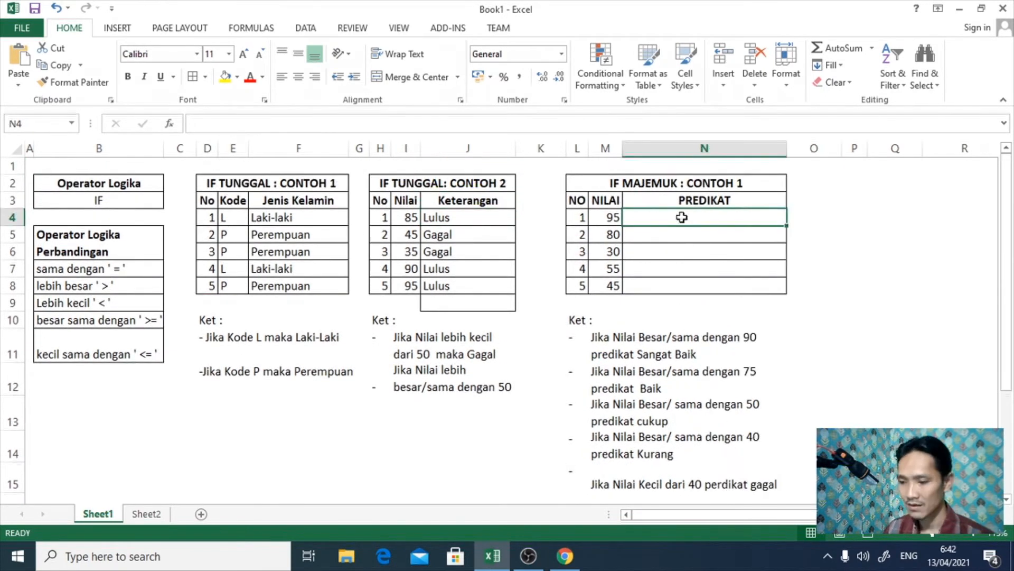
# Begin an IF formula in N4 of the PREDIKAT column with the logical test M4>=90.
pyautogui.write('=')
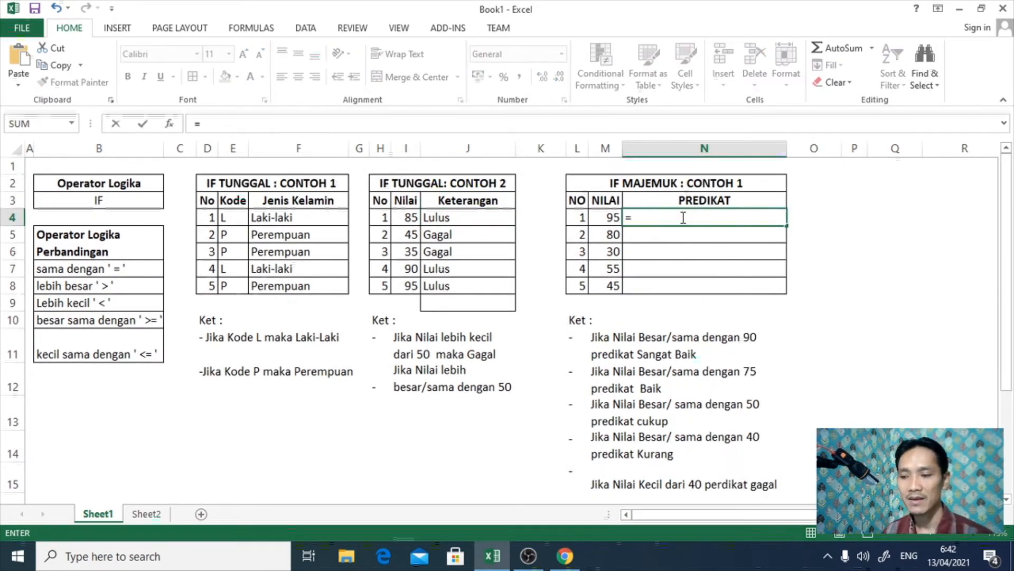
pyautogui.write('if(')
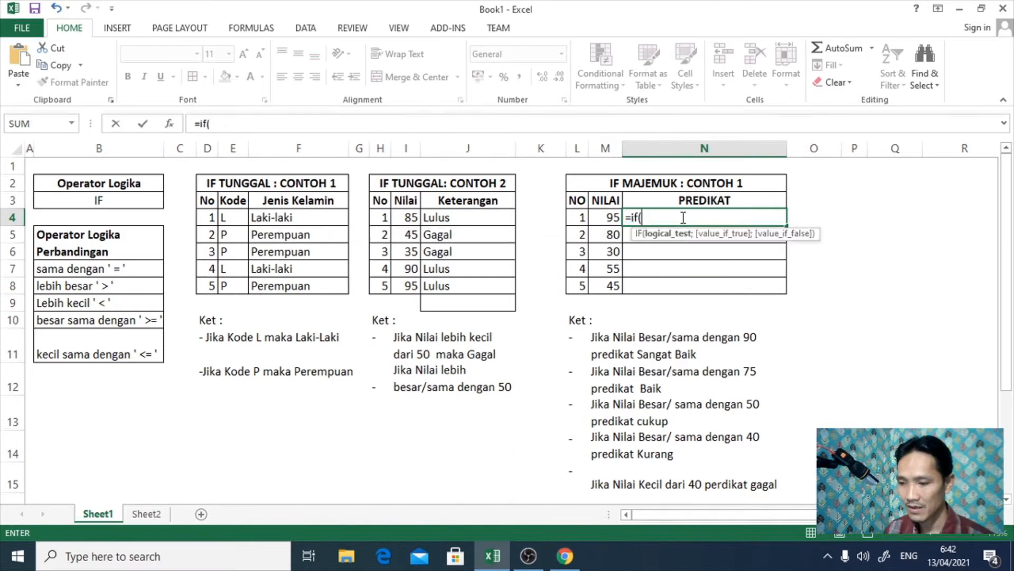
pyautogui.click(613, 218)
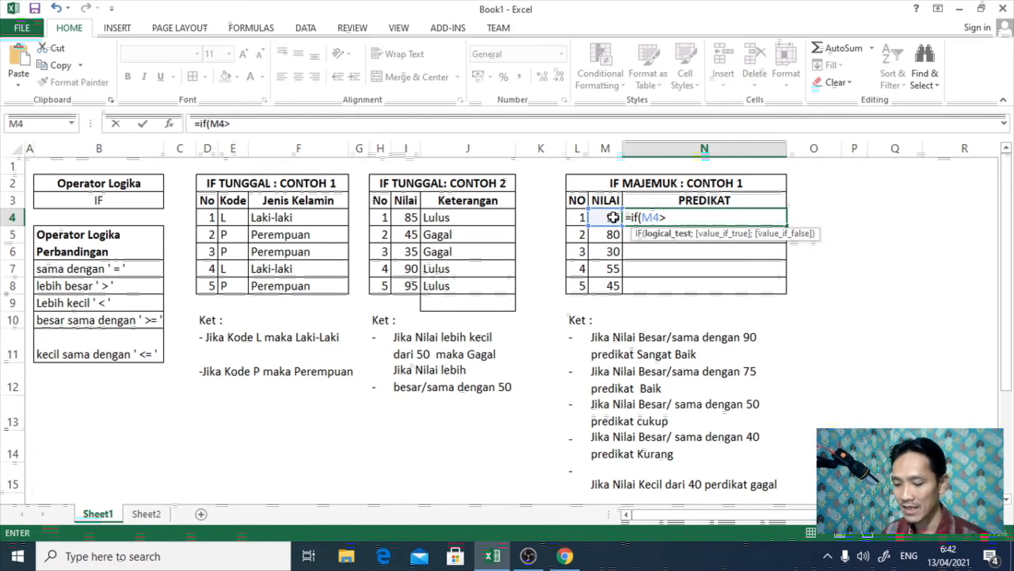
pyautogui.write('>=90')
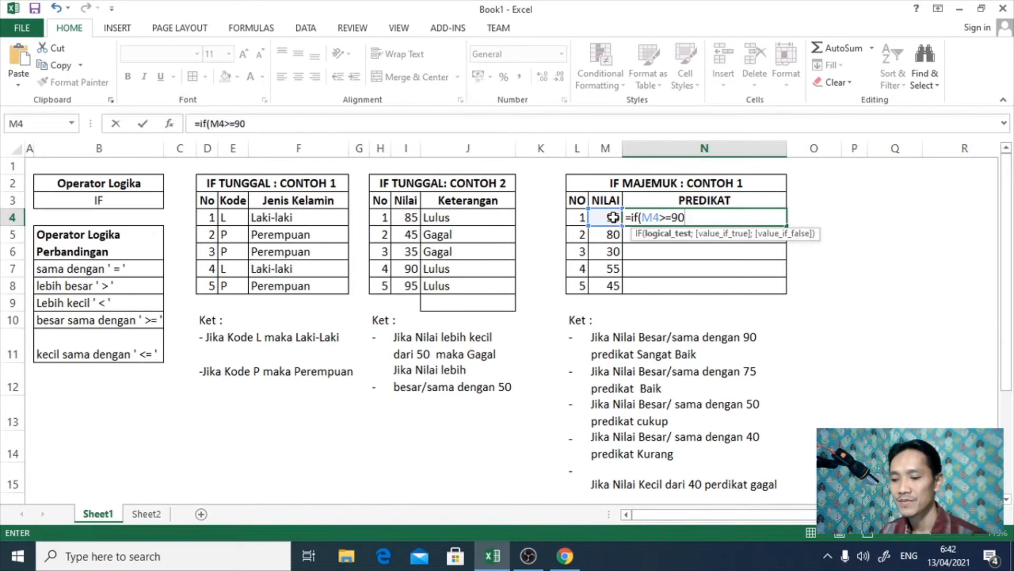
# Enter "Sangat Baik" as the value-if-true argument of the N4 formula.
pyautogui.write(';')
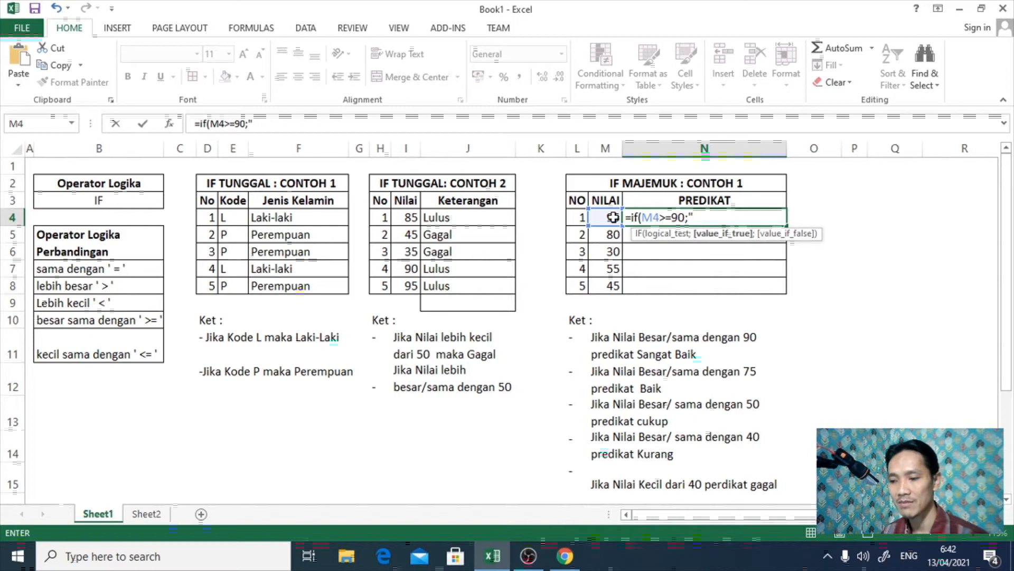
pyautogui.write('Sangat')
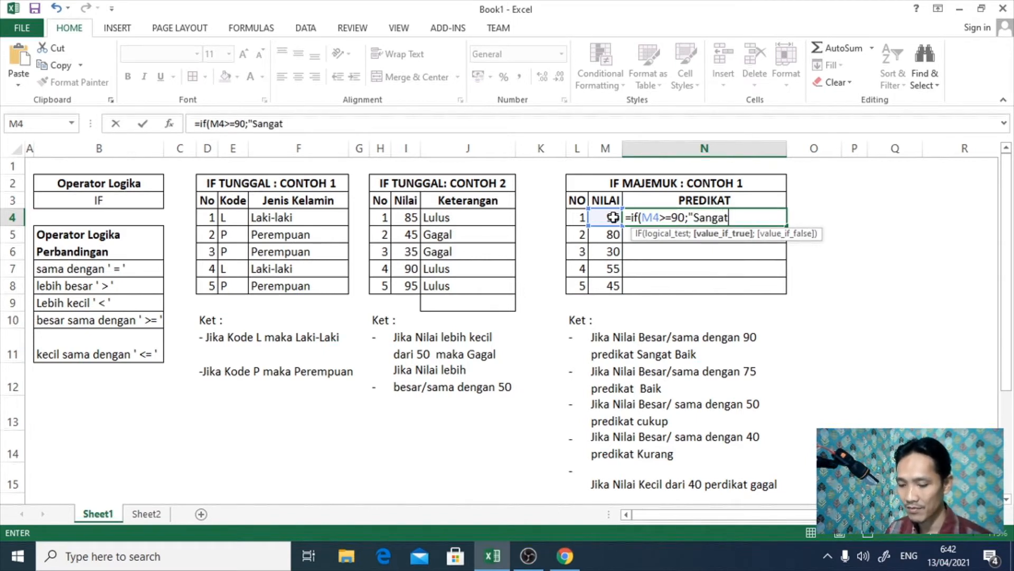
pyautogui.write(' Baik";')
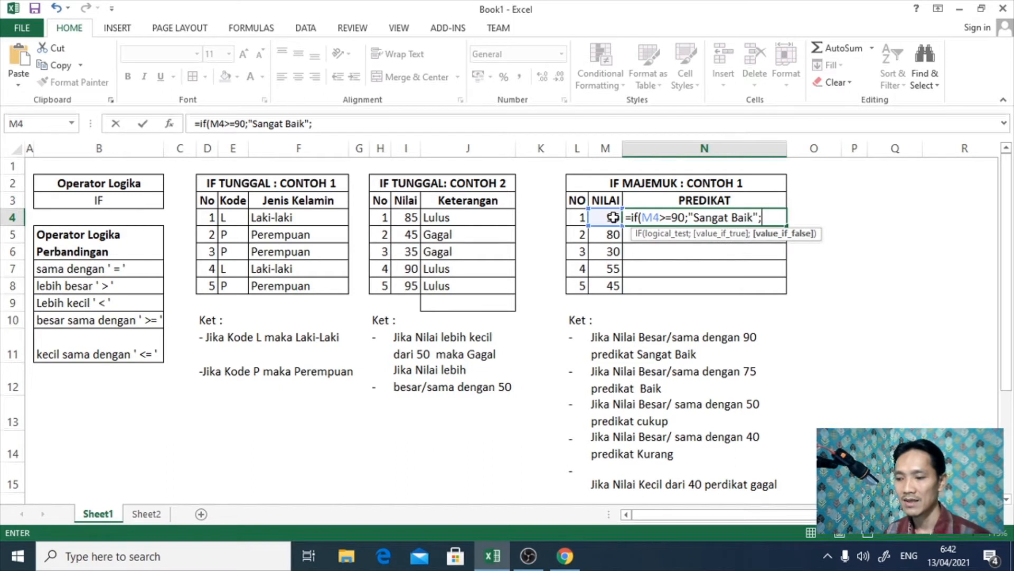
# Nest a second IF in the N4 formula with the test M4>=75 and the value-if-true "Baik".
pyautogui.write('if(')
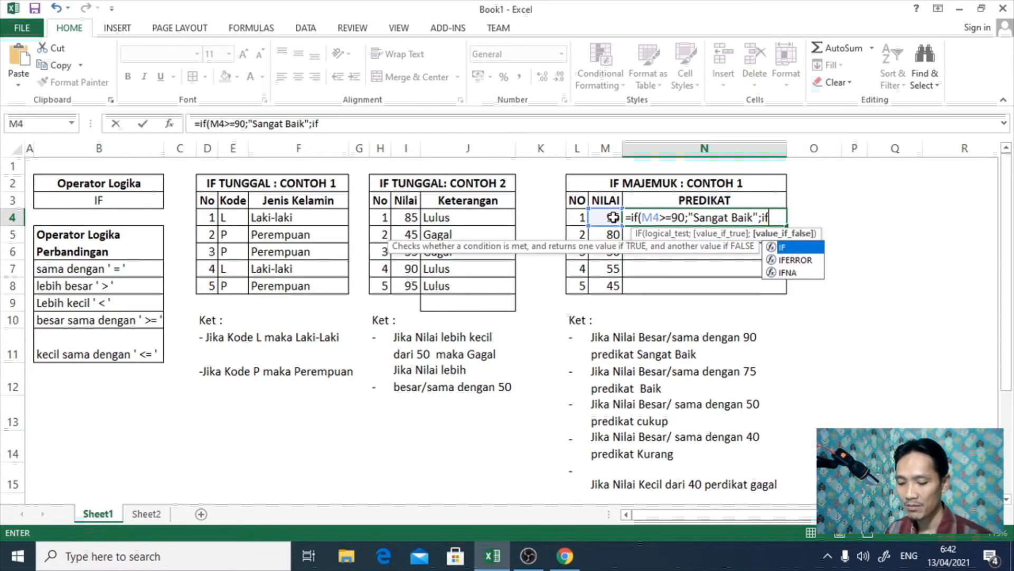
pyautogui.click(613, 216)
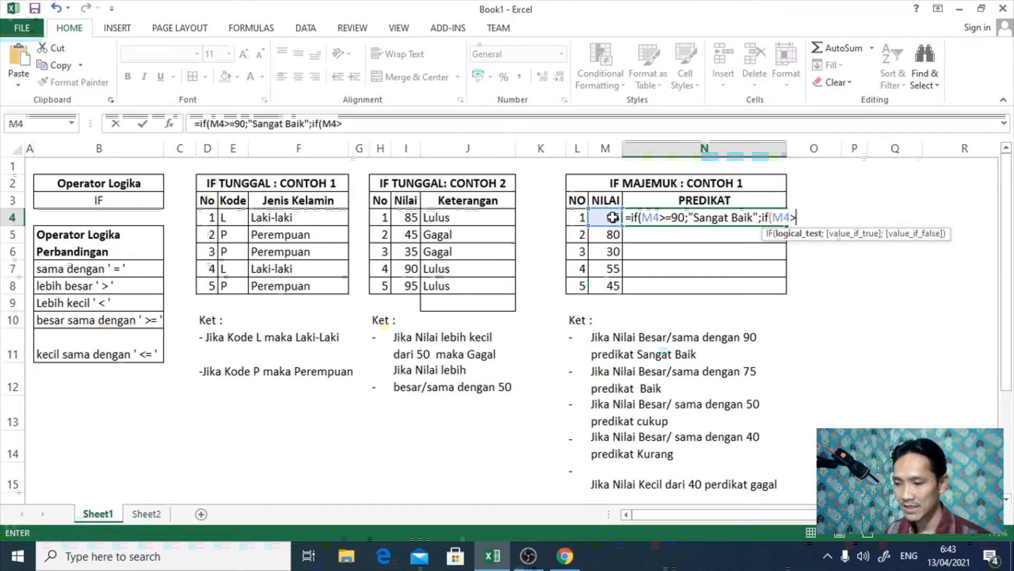
pyautogui.write('>=75')
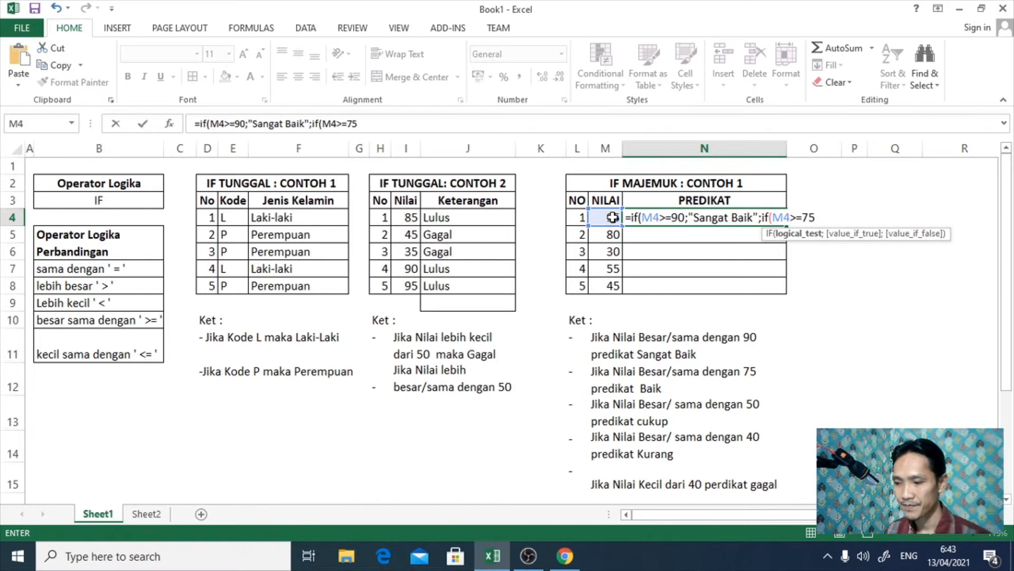
pyautogui.write(';')
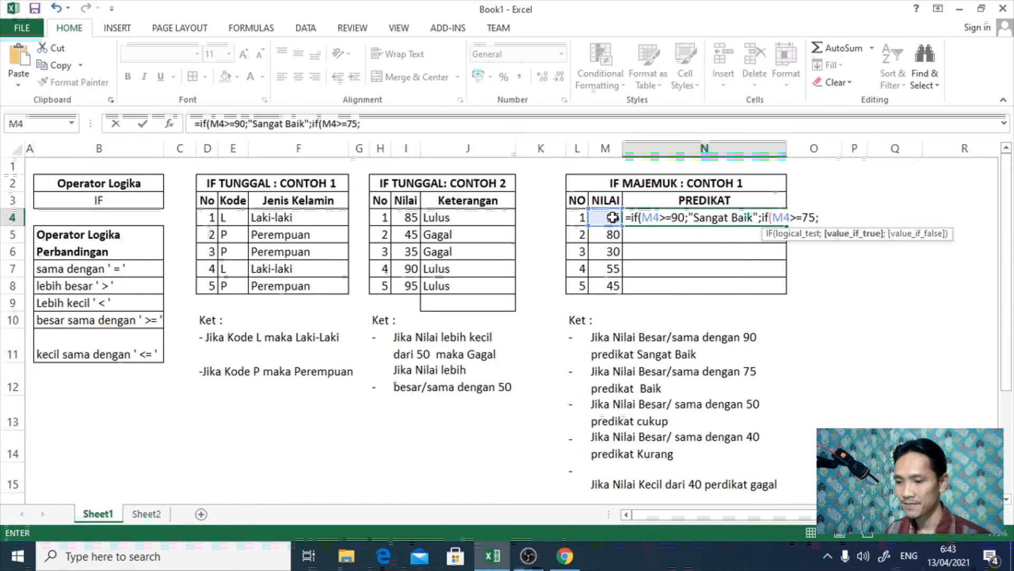
pyautogui.write('"')
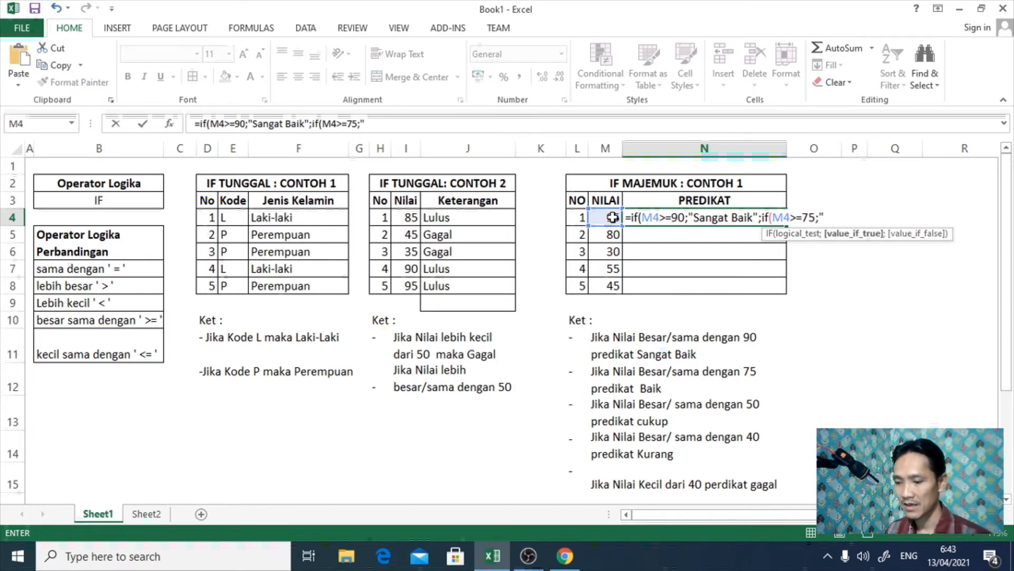
pyautogui.write('Baik')
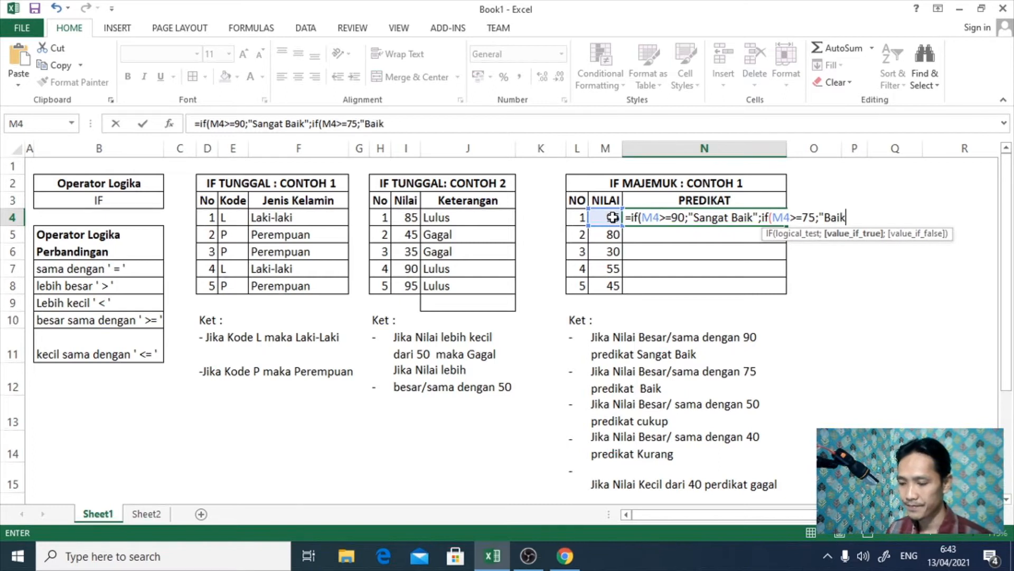
pyautogui.write('";')
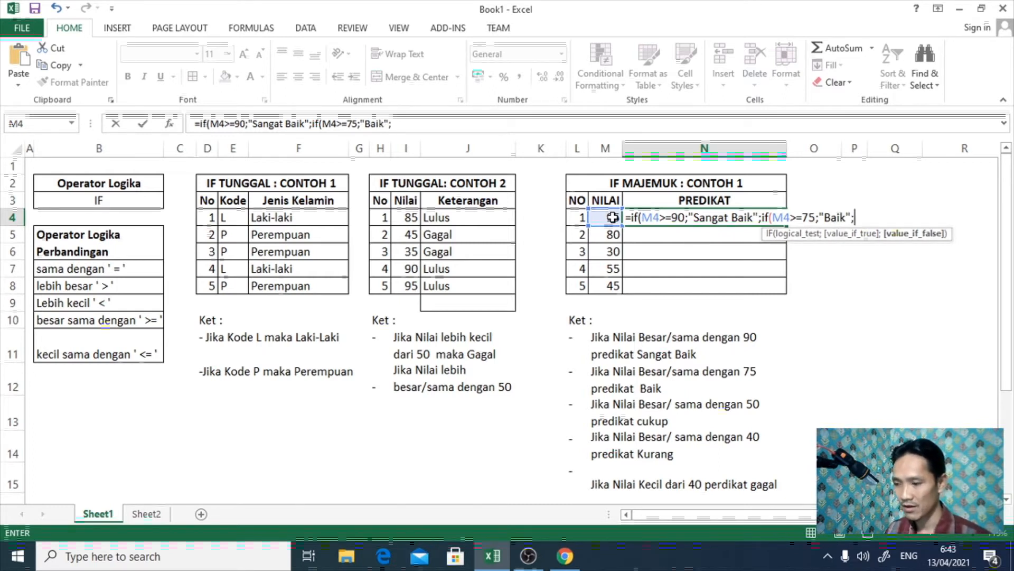
# Nest a third IF in the N4 formula with the test M4>=50 and the value-if-true "Cukup".
pyautogui.write('if(')
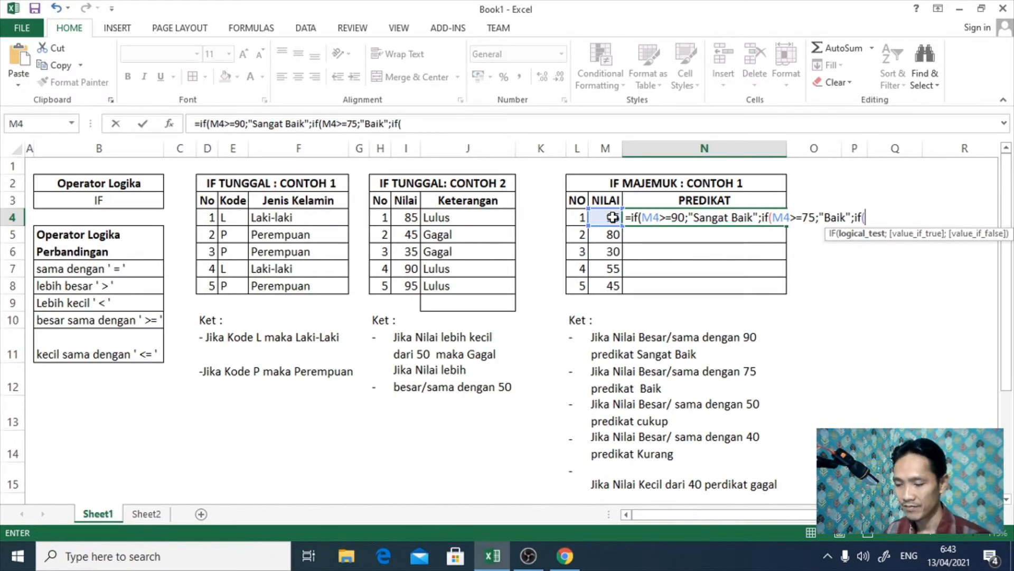
pyautogui.click(612, 217)
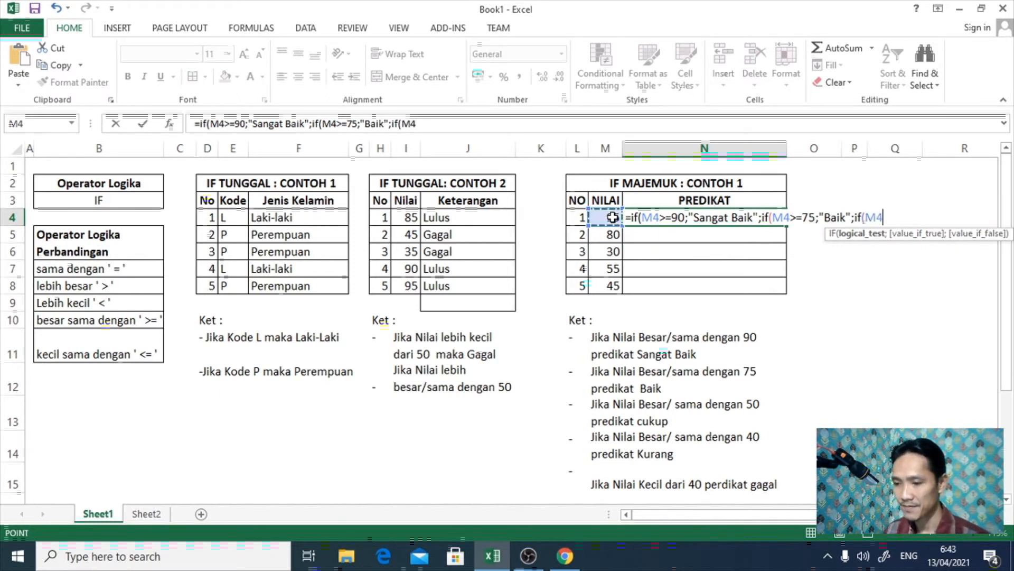
pyautogui.write('>=')
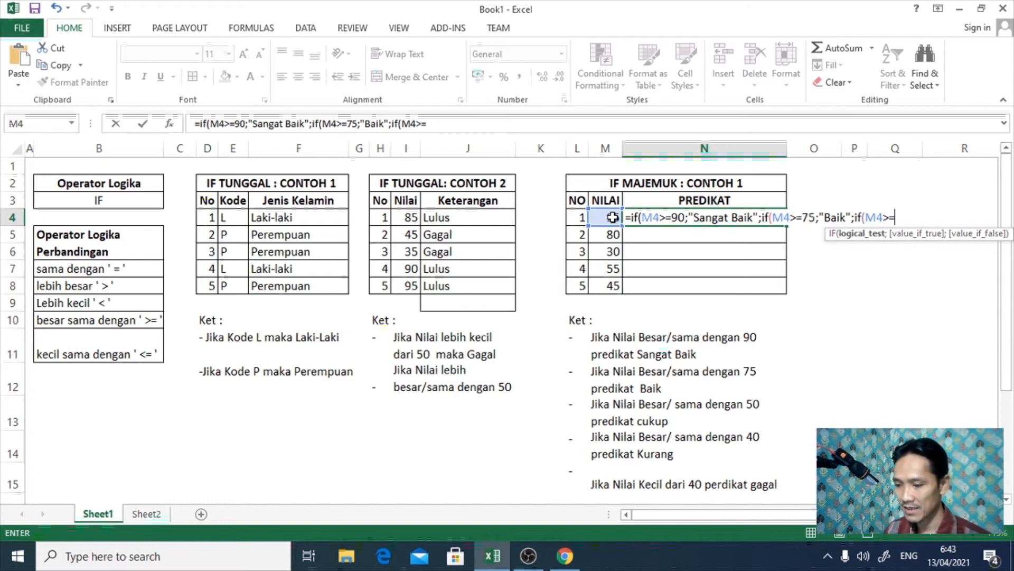
pyautogui.write('50')
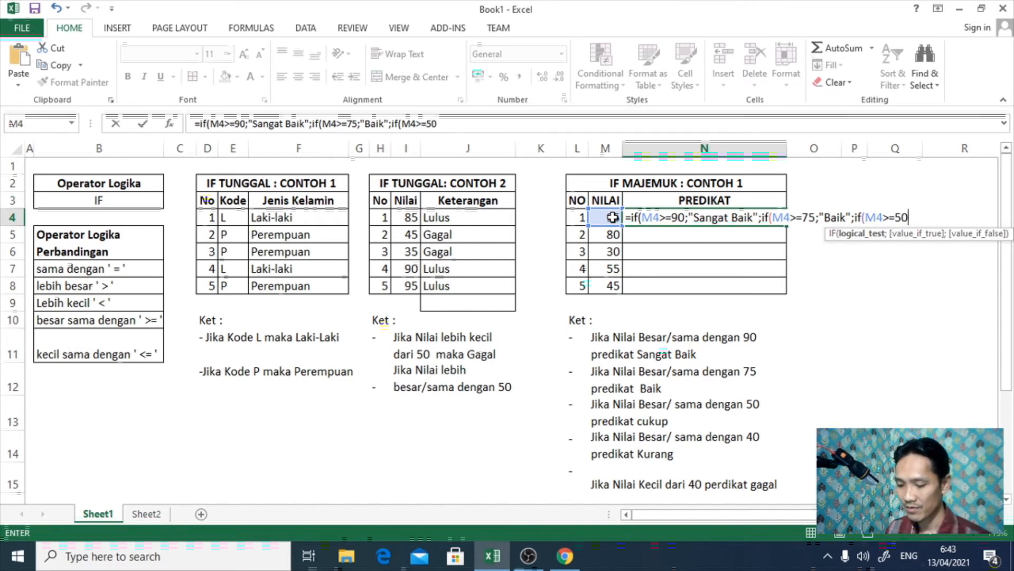
pyautogui.write(';"')
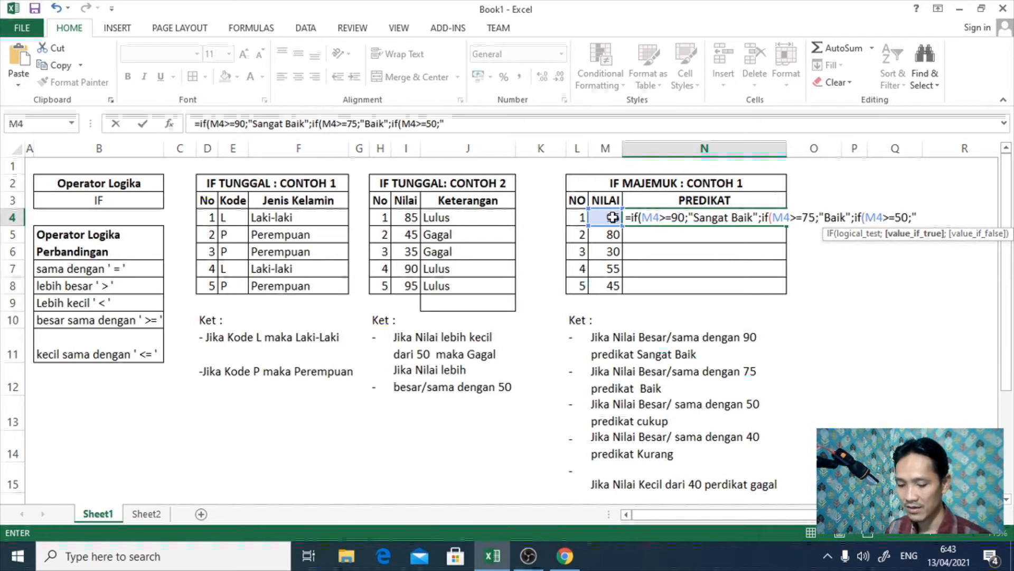
pyautogui.write('cukup')
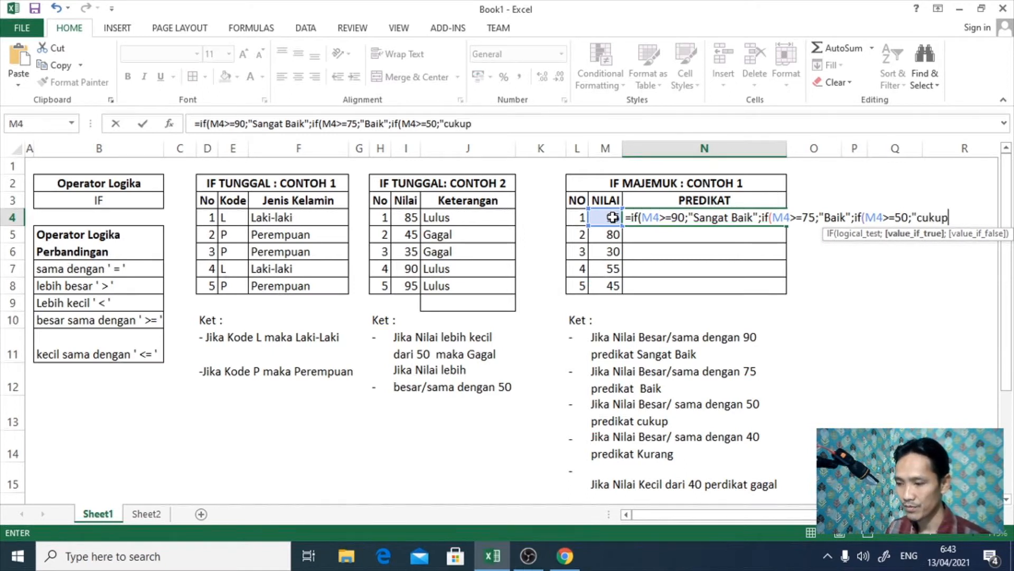
pyautogui.press('BackSpace')
pyautogui.press('BackSpace')
pyautogui.press('BackSpace')
pyautogui.press('BackSpace')
pyautogui.press('BackSpace')
pyautogui.write('Cuku')
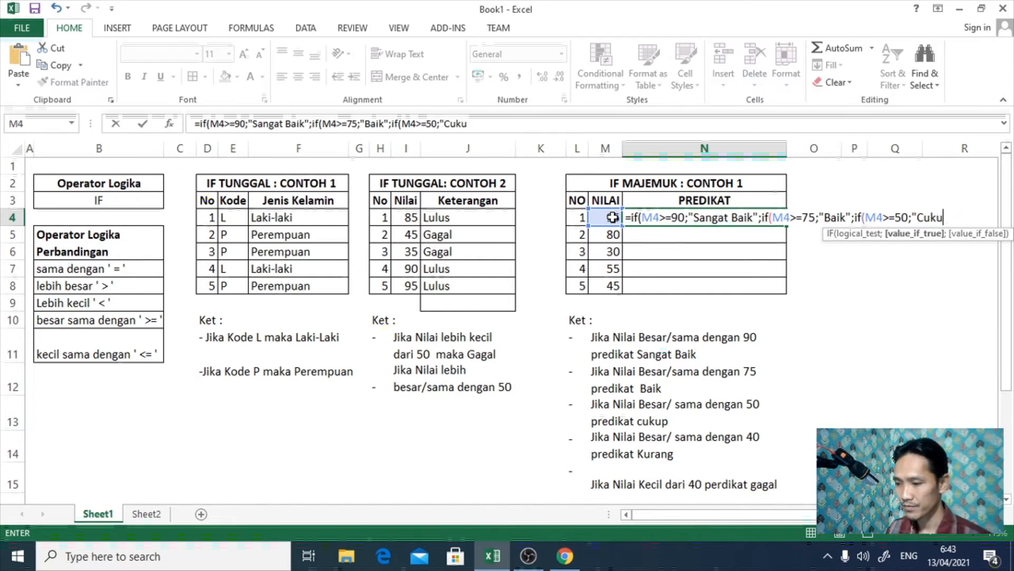
pyautogui.write('[p";')
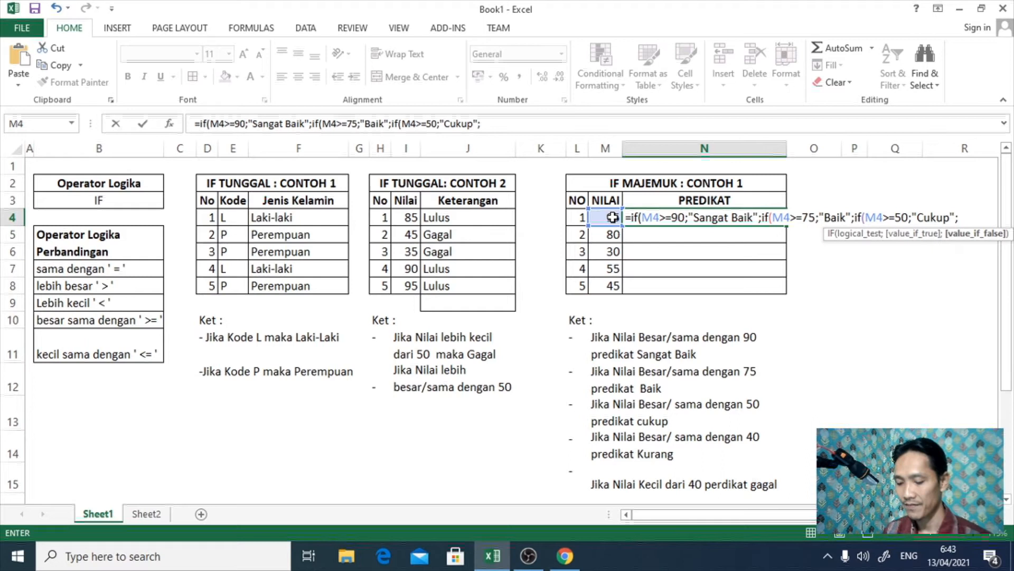
# Nest a fourth IF in the N4 formula with the test M4>=40 and the value-if-true "Kurang".
pyautogui.write('if')
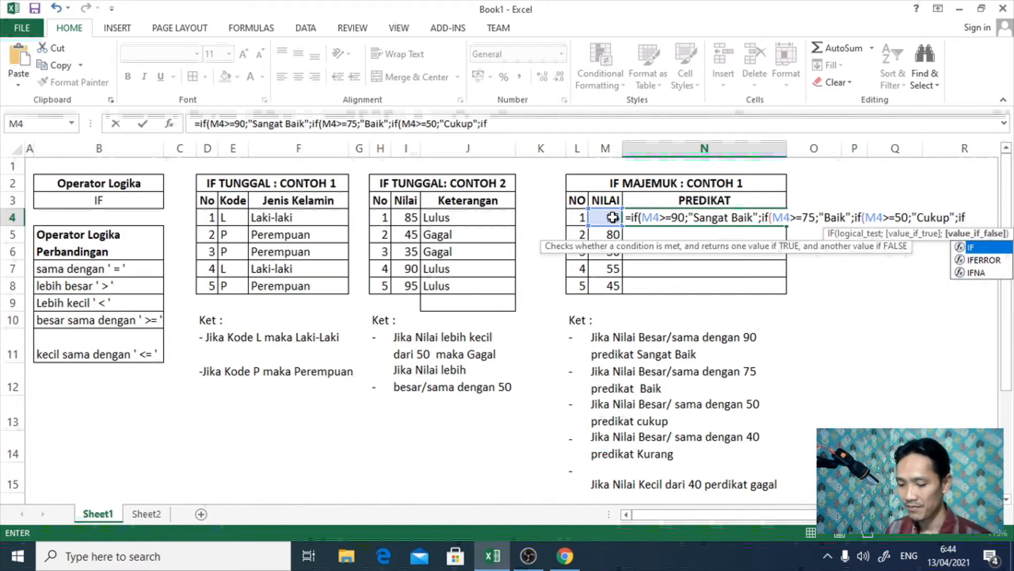
pyautogui.write('(')
pyautogui.click(612, 217)
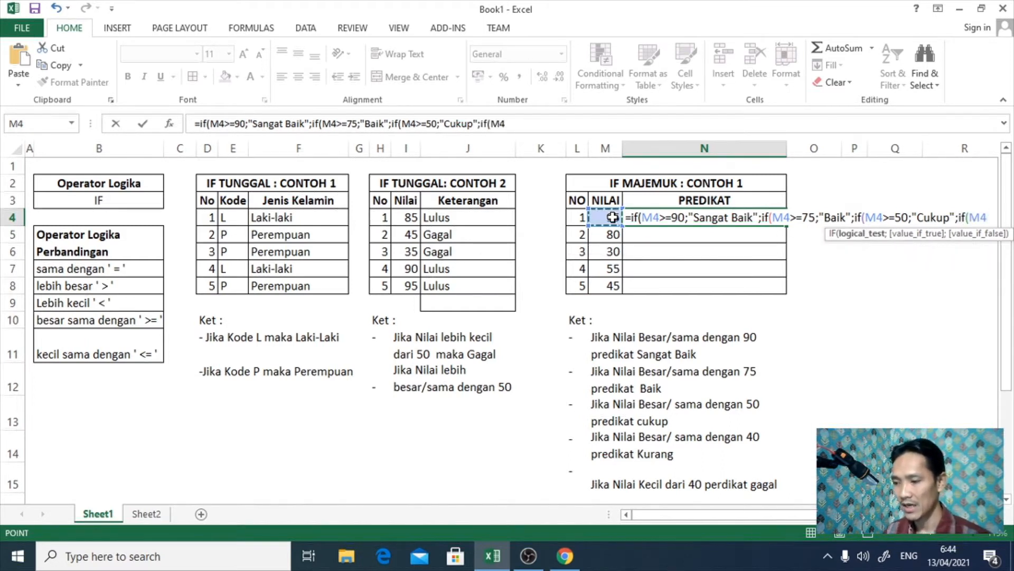
pyautogui.write('>')
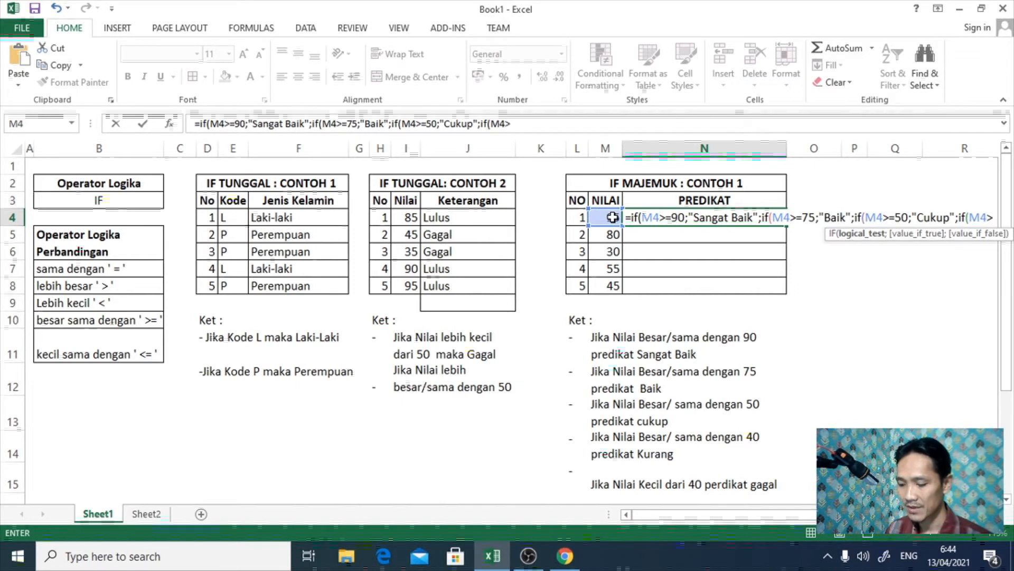
pyautogui.write('=40')
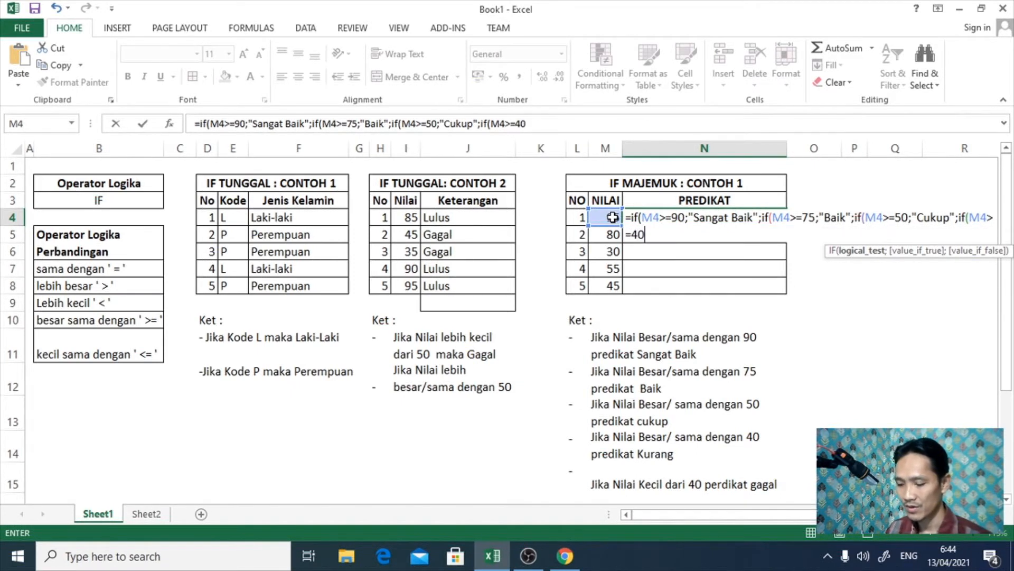
pyautogui.write(';')
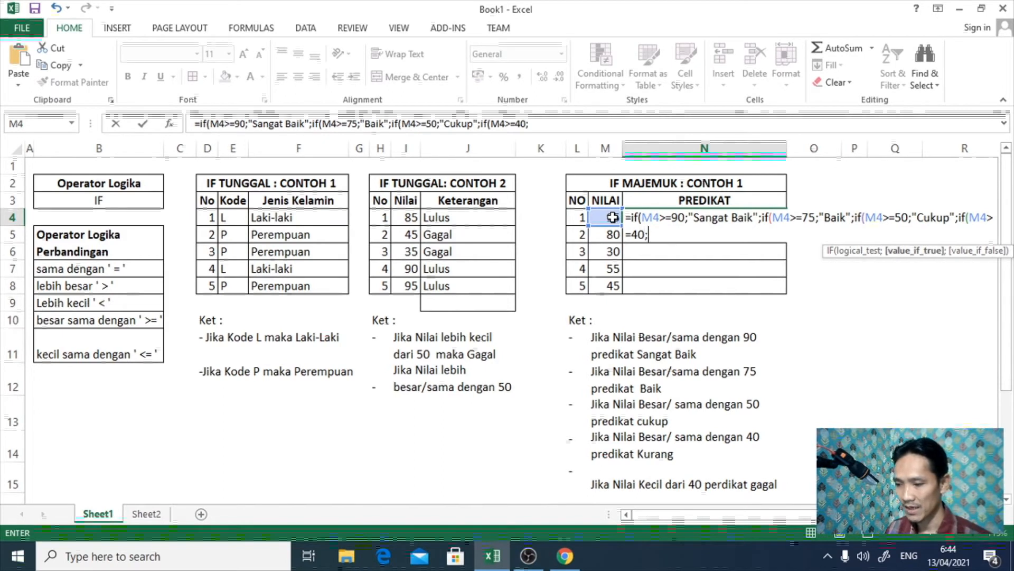
pyautogui.write('Ku')
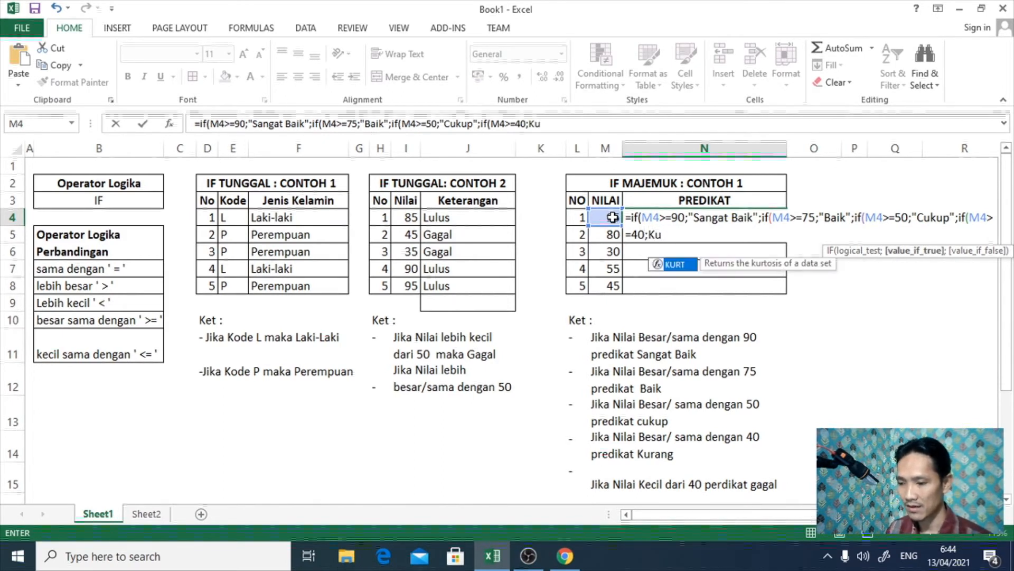
pyautogui.press('BackSpace')
pyautogui.press('BackSpace')
pyautogui.write('"Ku')
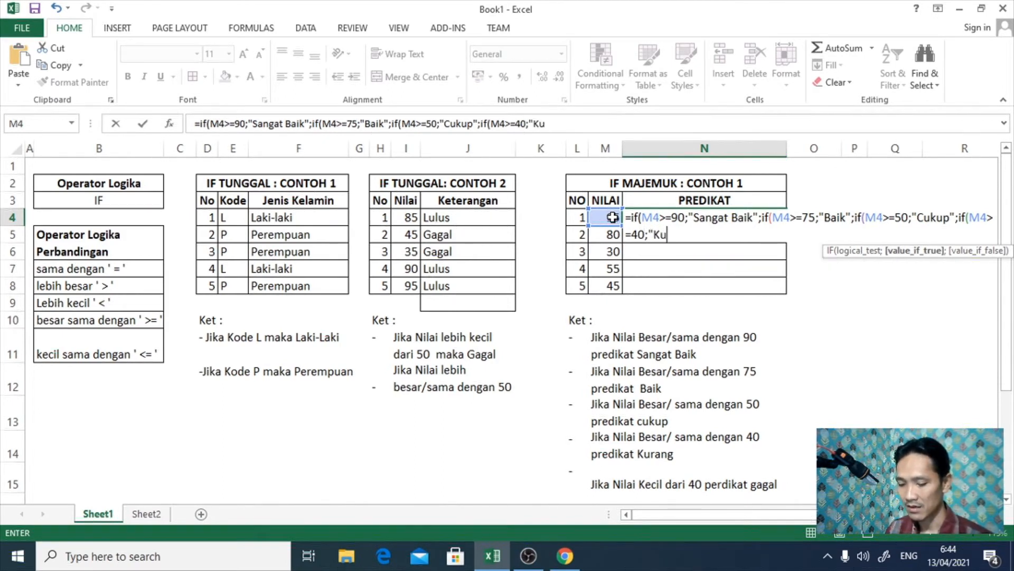
pyautogui.write('rang"')
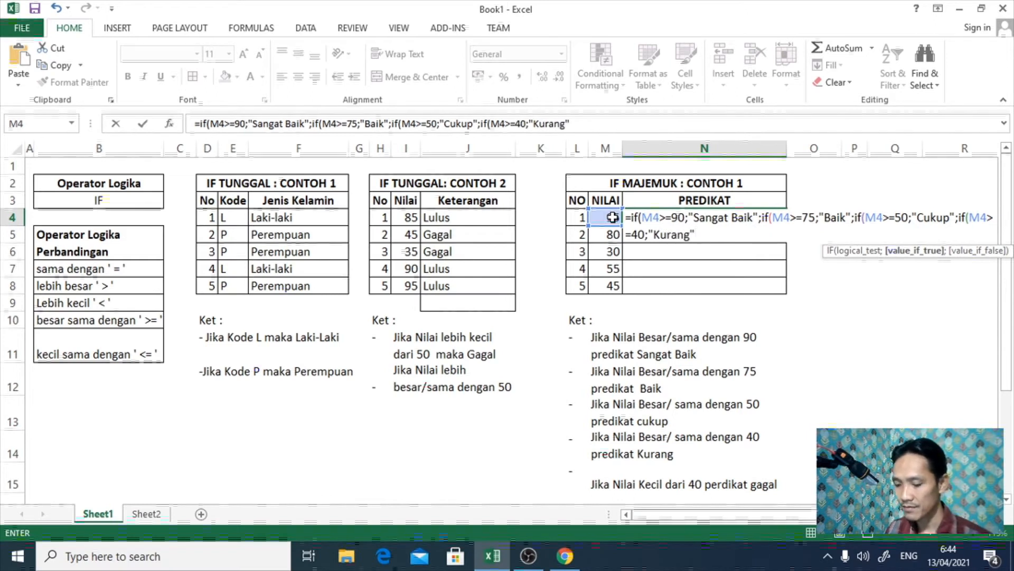
pyautogui.write(';')
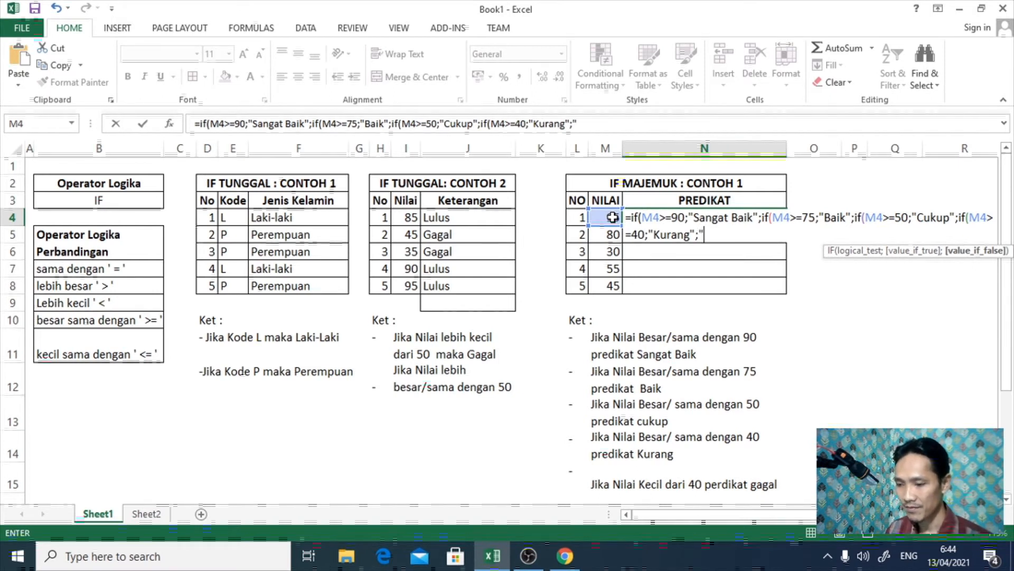
# Add "Gagal" as the final value-if-false of the N4 formula and close all four nested IFs.
pyautogui.write('"Gagal')
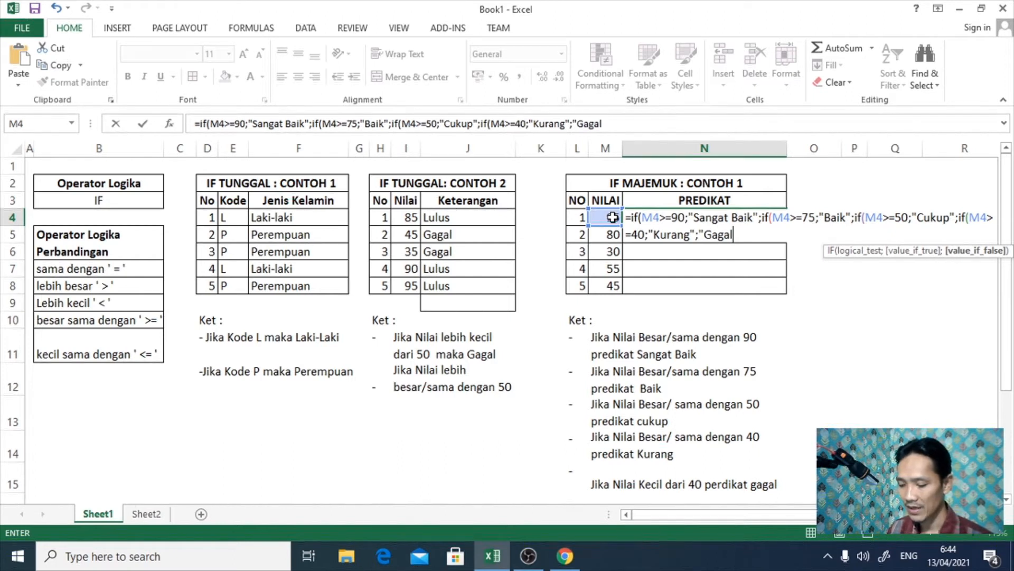
pyautogui.write('")))')
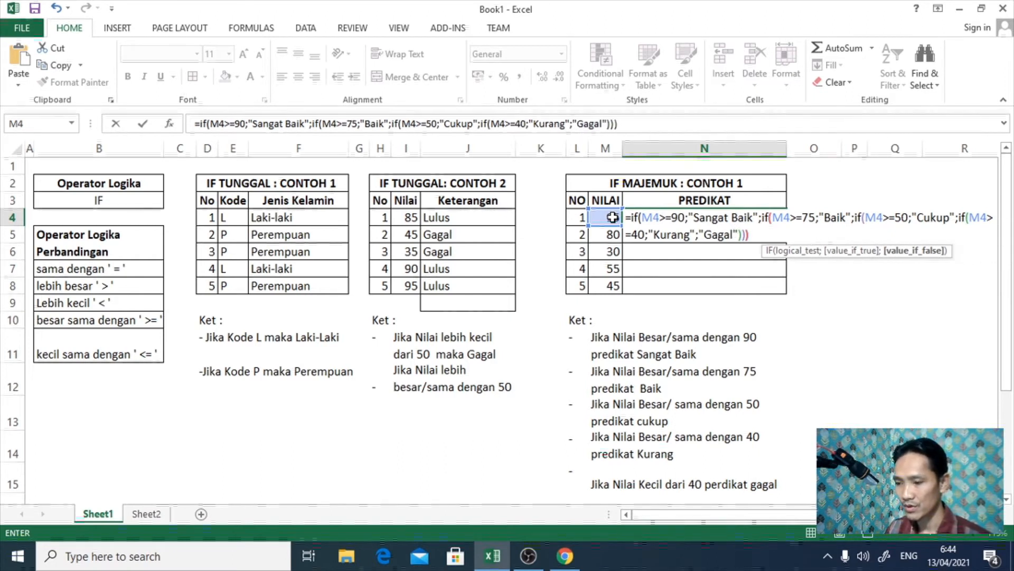
pyautogui.write(')')
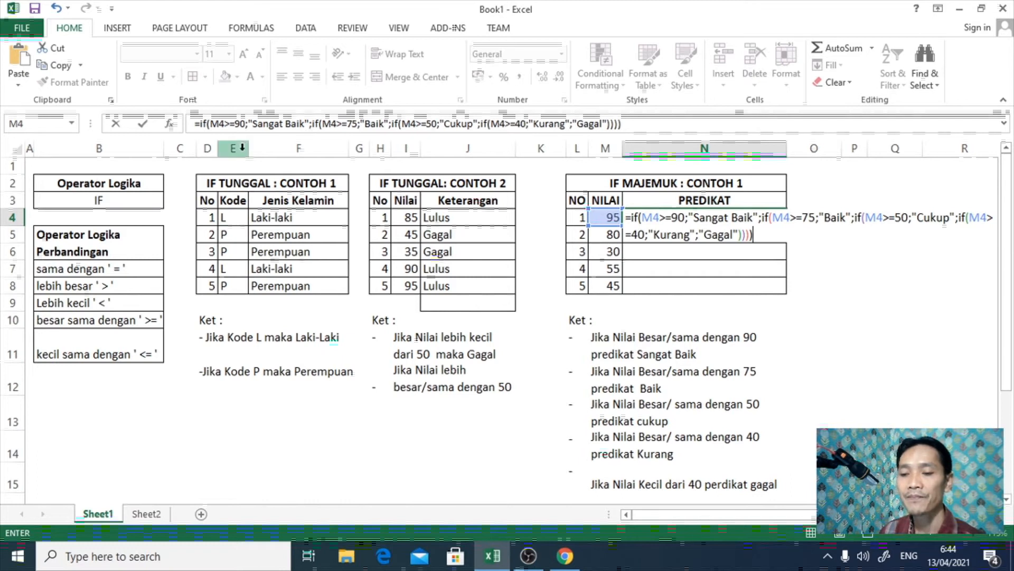
# Examine how the N4 formula writes the number 90 and the quoted text "Sangat Baik".
pyautogui.click(245, 123)
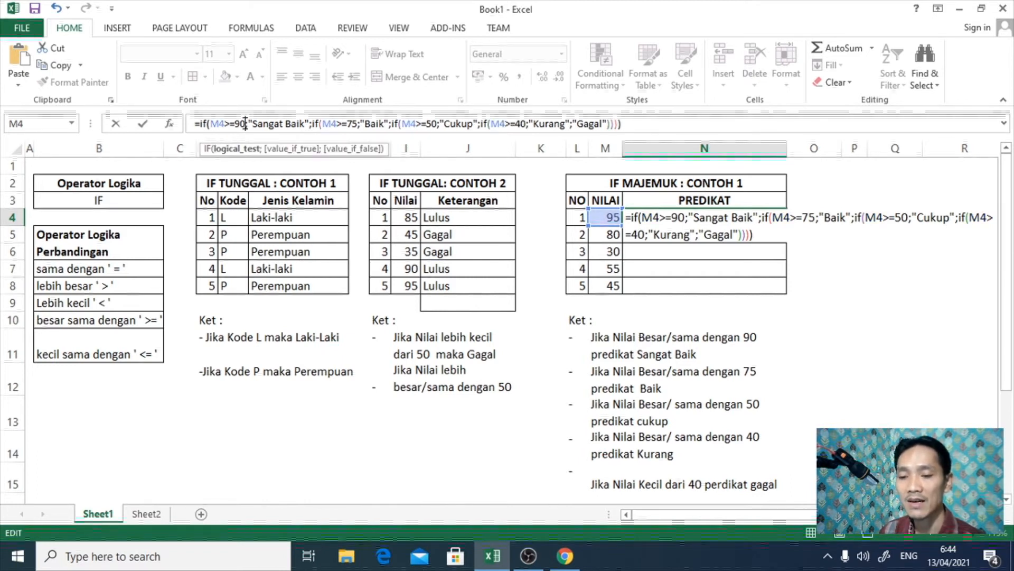
pyautogui.moveTo(245, 124)
pyautogui.mouseDown()
pyautogui.moveTo(196, 124)
pyautogui.moveTo(231, 120)
pyautogui.mouseUp()
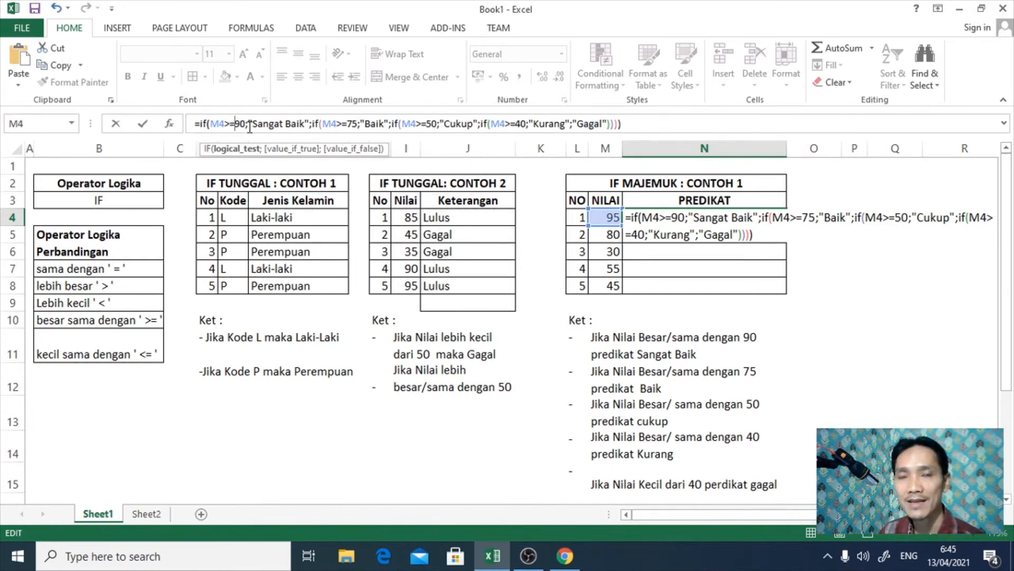
pyautogui.moveTo(249, 127); pyautogui.dragTo(311, 128)
pyautogui.hotkey('shift', 'End')
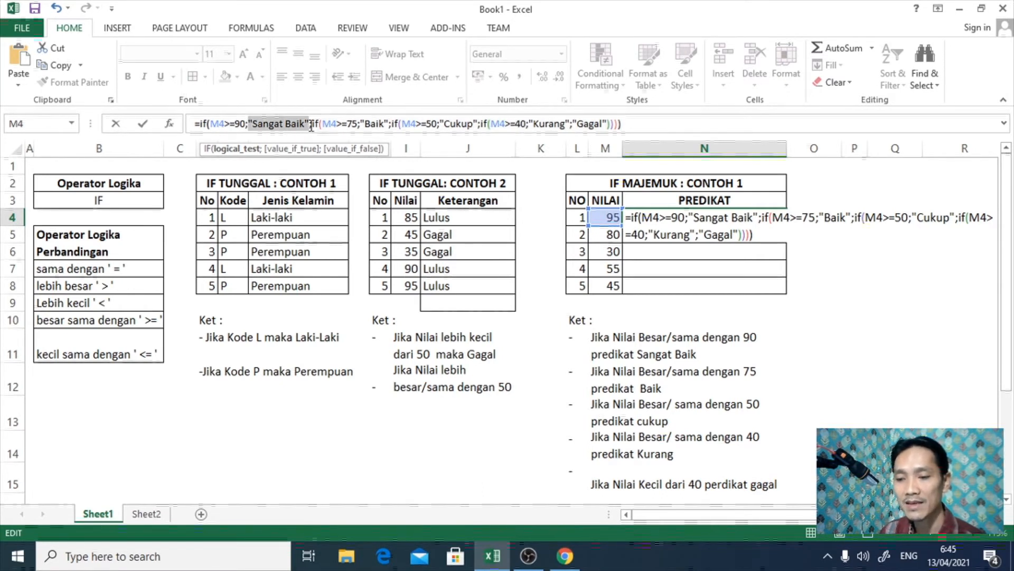
pyautogui.click(252, 123)
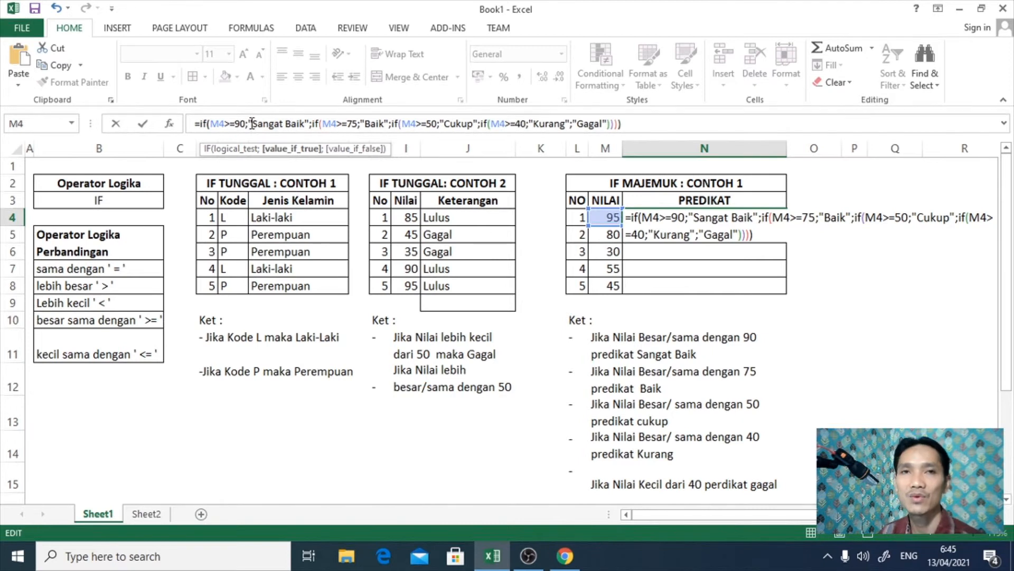
pyautogui.moveTo(248, 123); pyautogui.dragTo(305, 129)
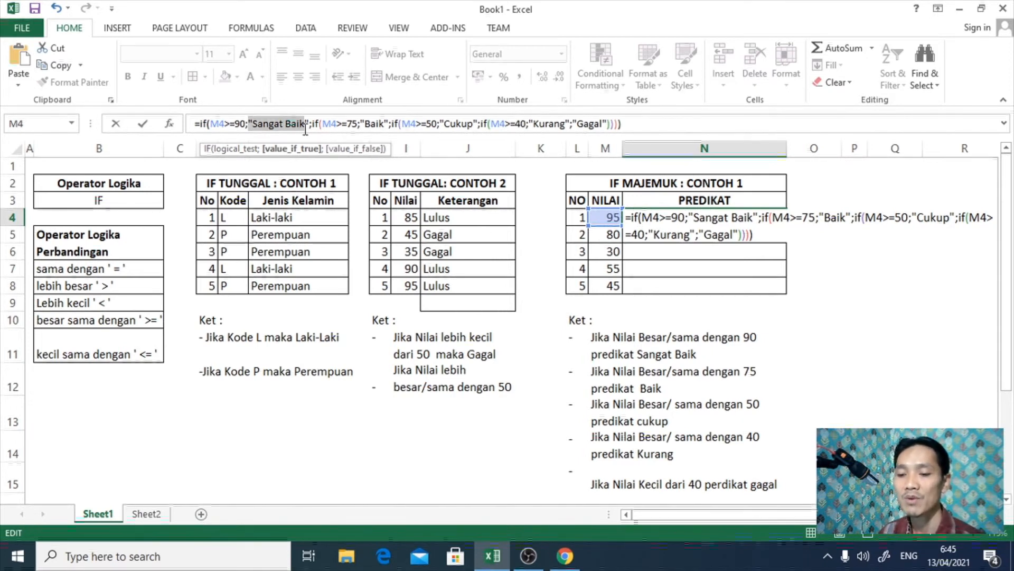
pyautogui.click(302, 127)
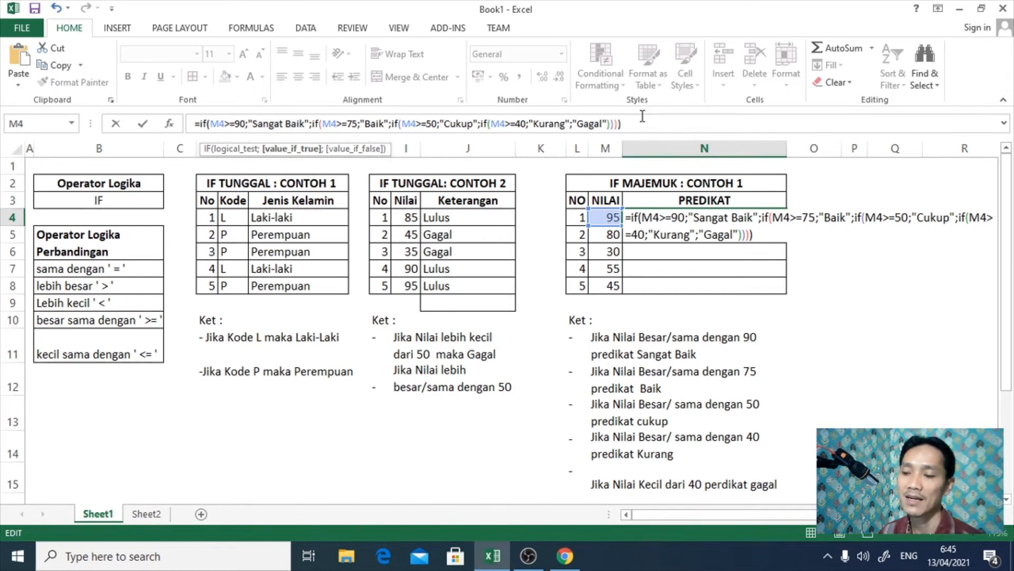
# Commit the nested IF formula in N4 and select that cell again.
pyautogui.press('Return')
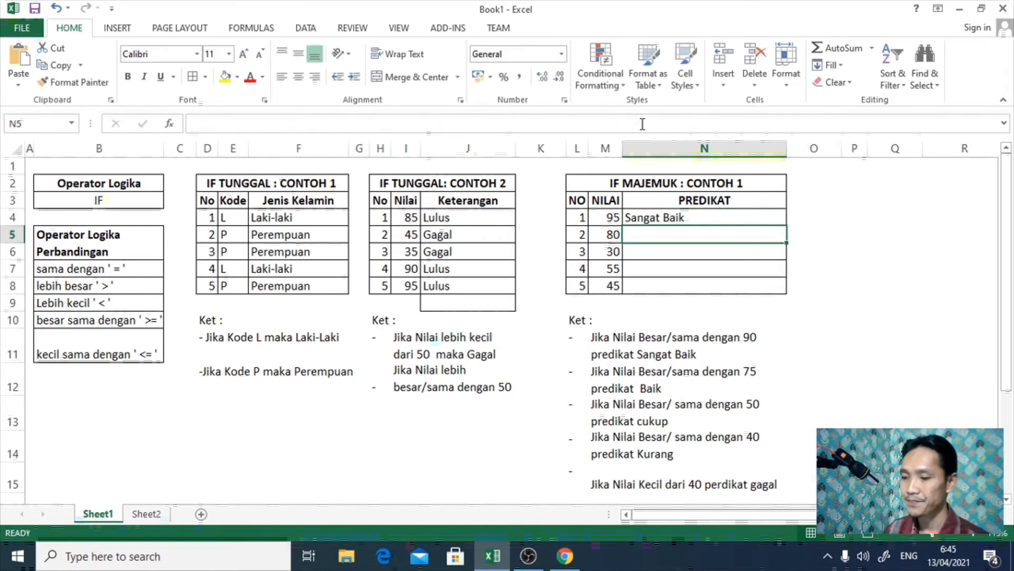
pyautogui.click(664, 217)
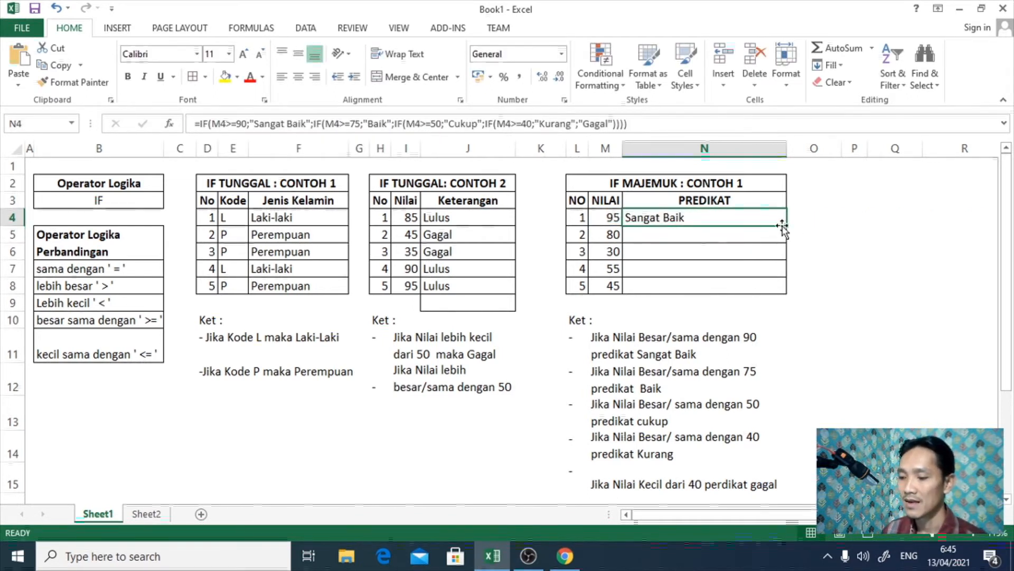
# Fill the nested IF formula from N4 down through N8 in the PREDIKAT column.
pyautogui.moveTo(788, 226); pyautogui.dragTo(769, 294)
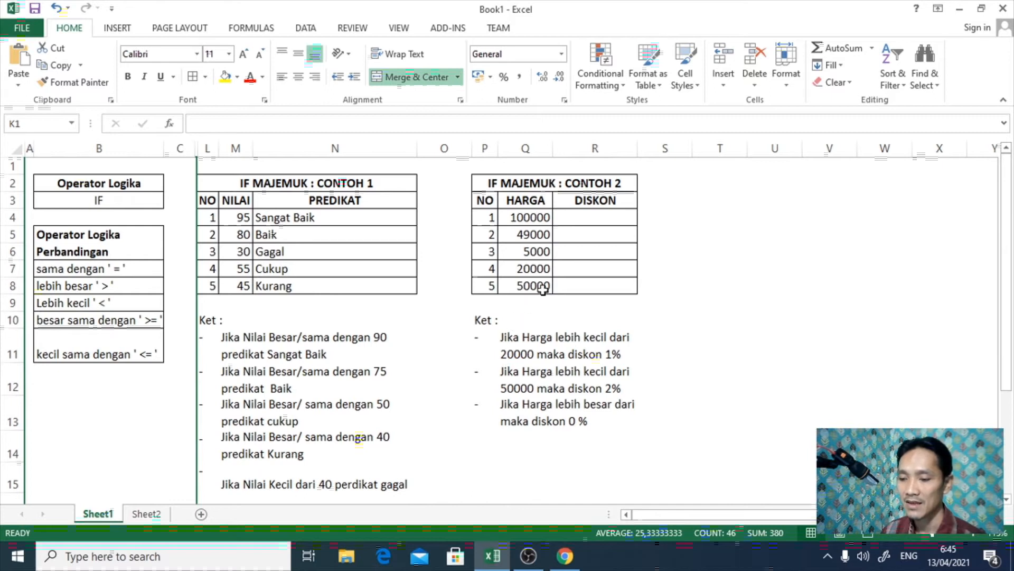
# Begin an IF formula in R4 of the DISKON column with the test Q4<20000 and the value-if-true 1%.
pyautogui.click(593, 218)
pyautogui.write('=if')
pyautogui.press('BackSpace')
pyautogui.press('BackSpace')
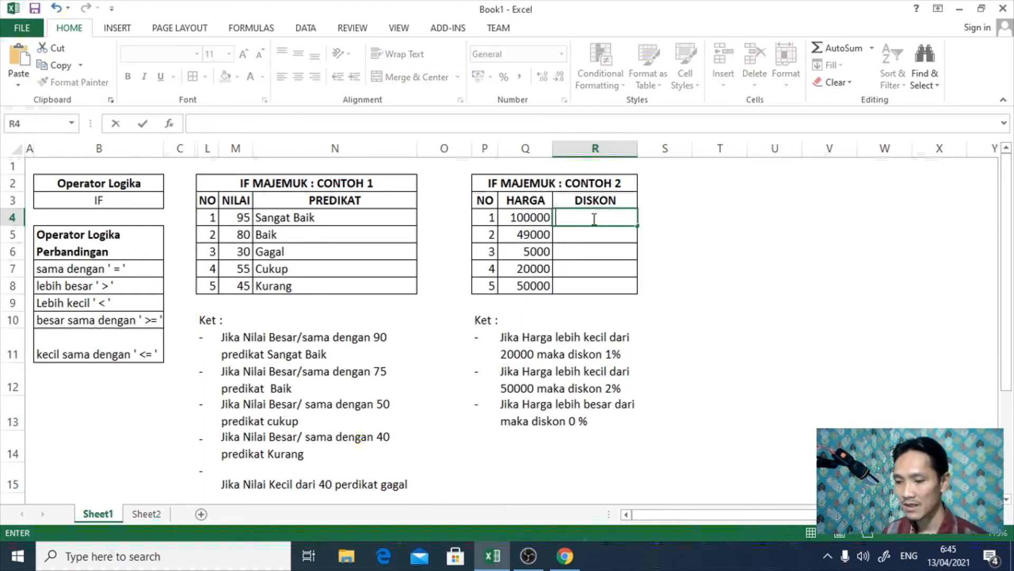
pyautogui.write('if(')
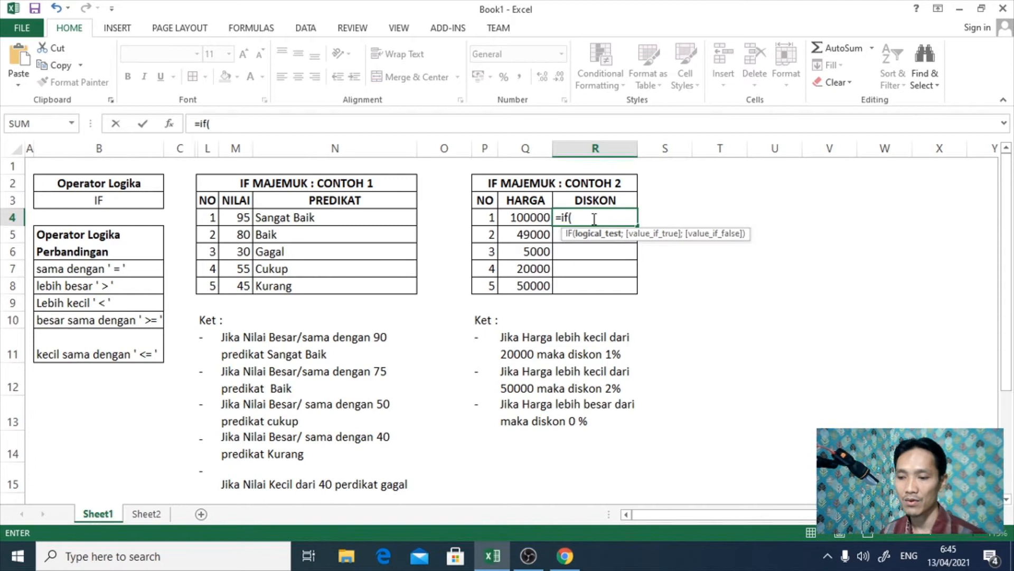
pyautogui.click(523, 220)
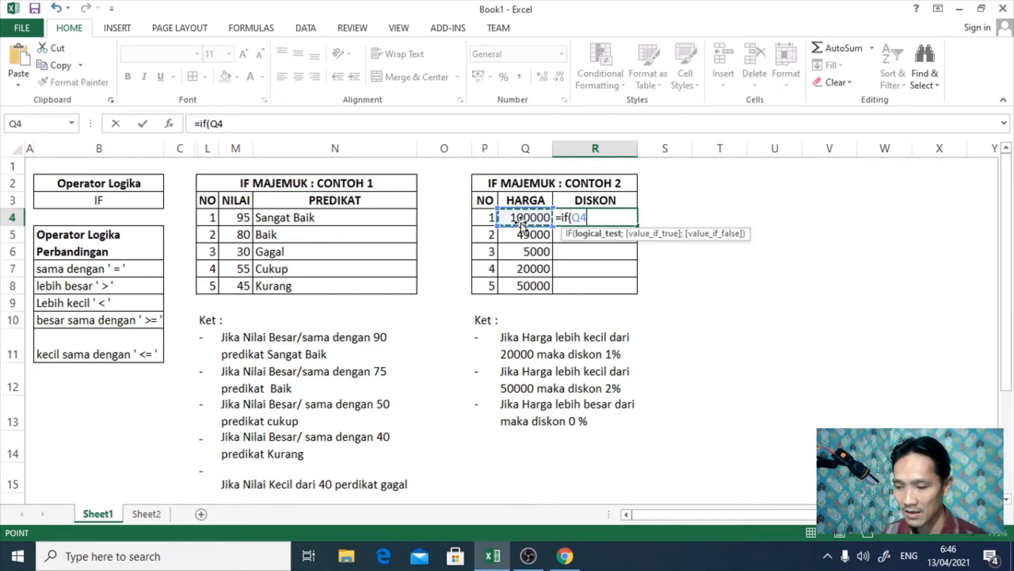
pyautogui.write('<')
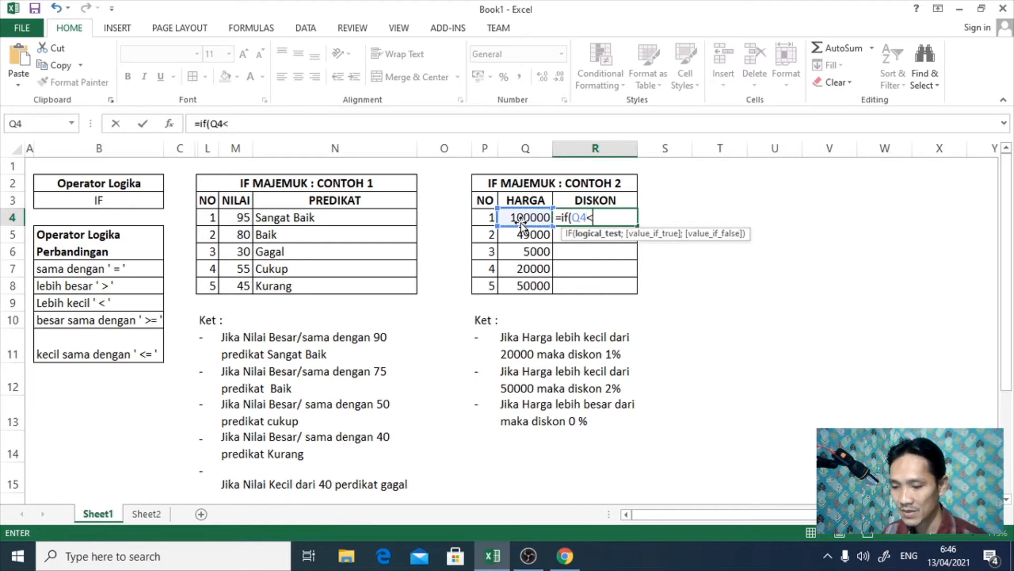
pyautogui.write('200')
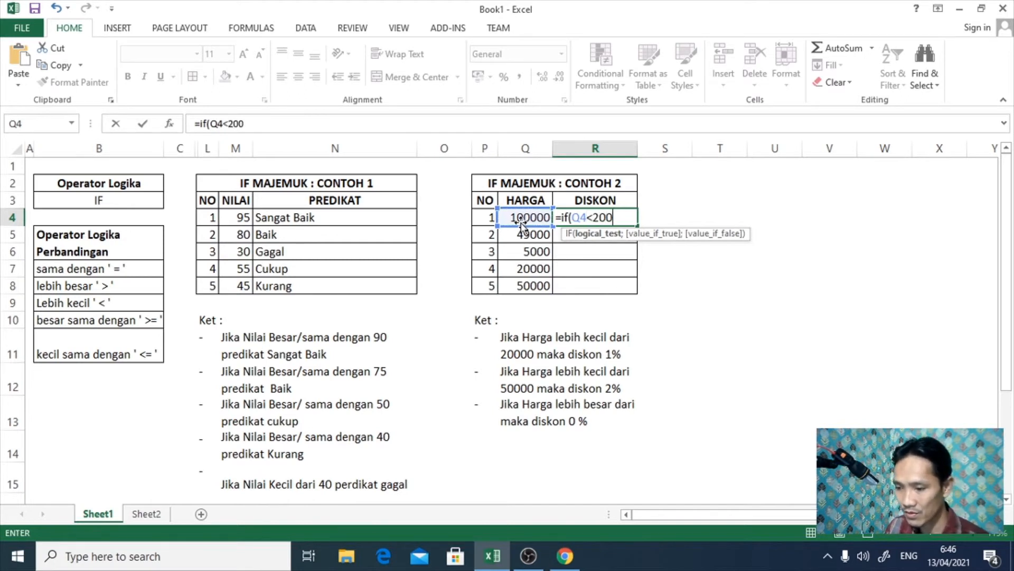
pyautogui.write('00;')
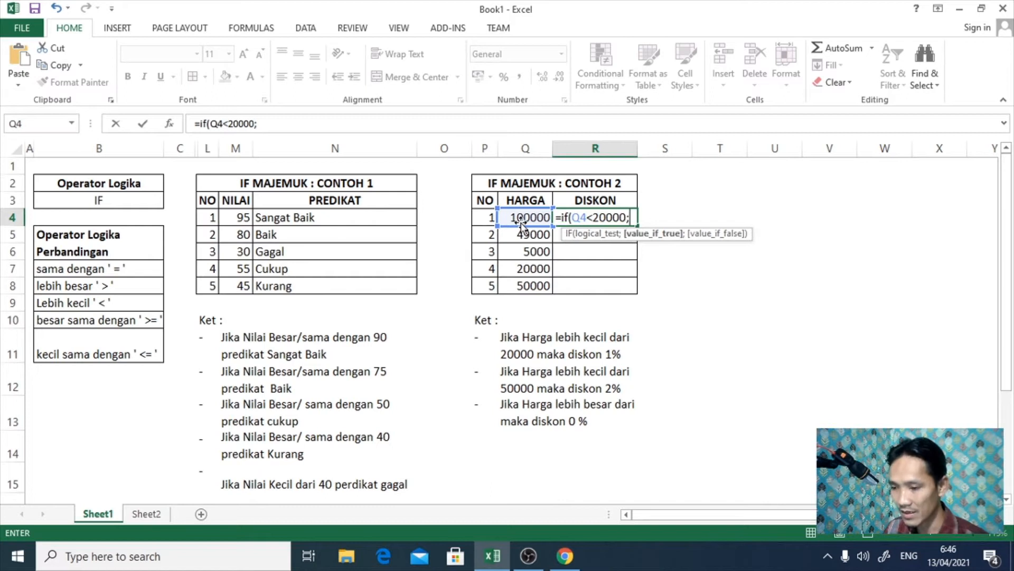
pyautogui.write('1%')
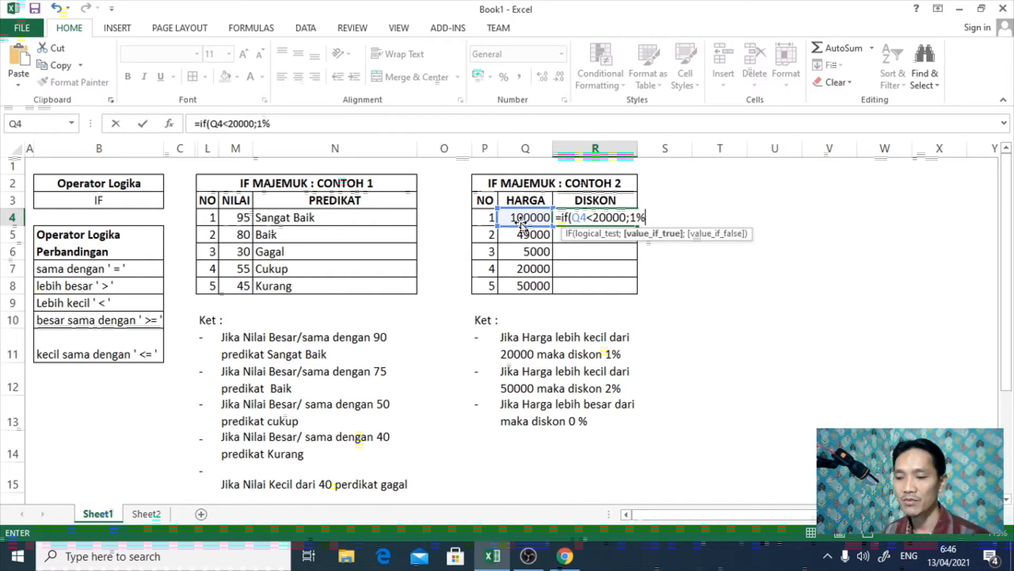
pyautogui.write(';')
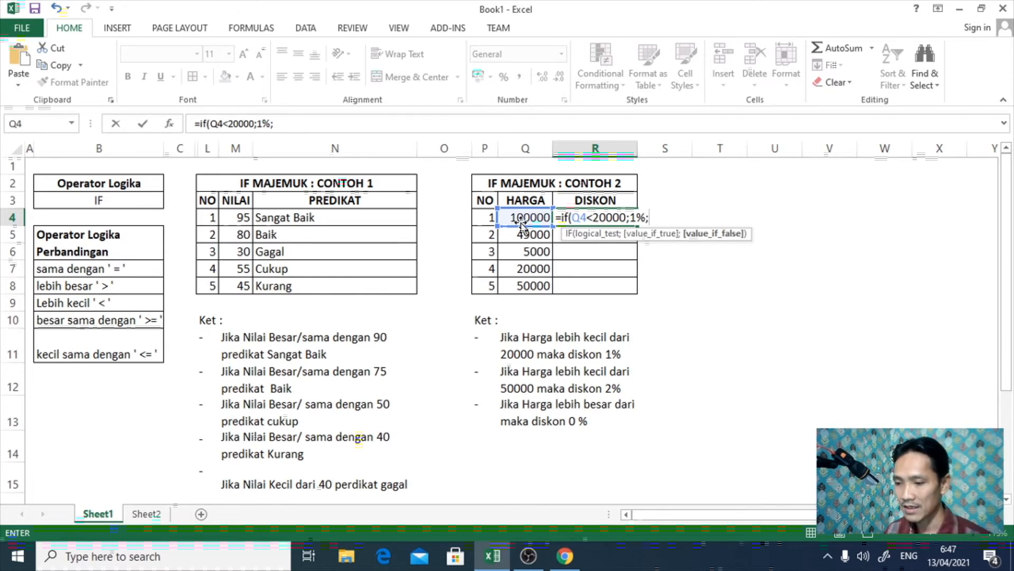
# Nest a second IF in the R4 formula with the test Q4<50000 and the value-if-true 2%.
pyautogui.write('if(')
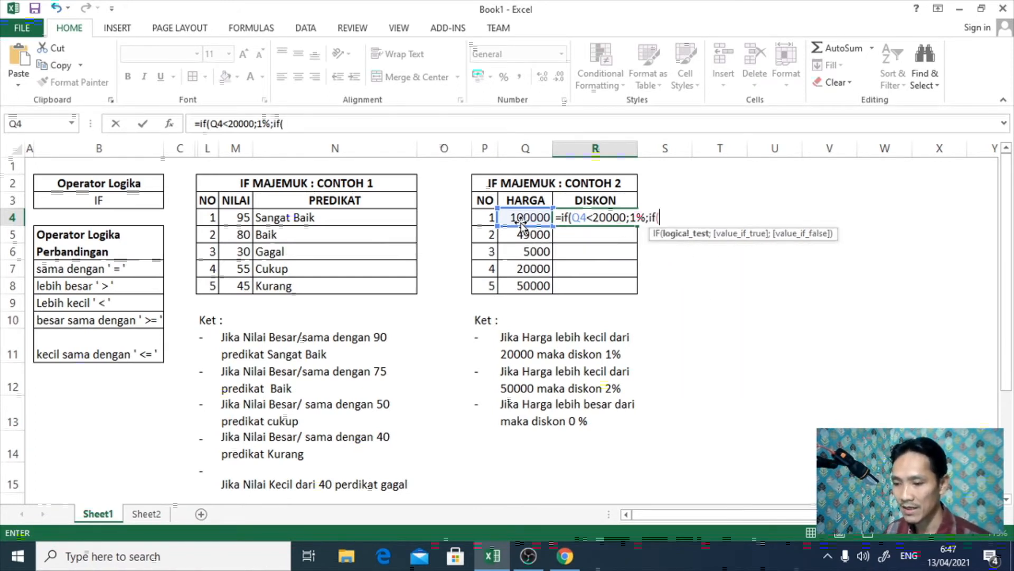
pyautogui.click(519, 219)
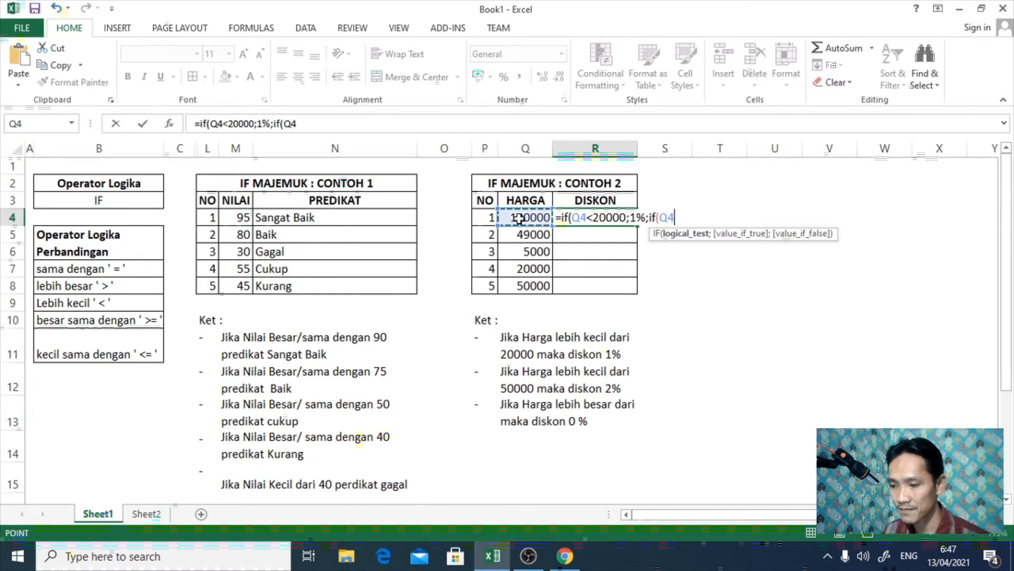
pyautogui.write('<')
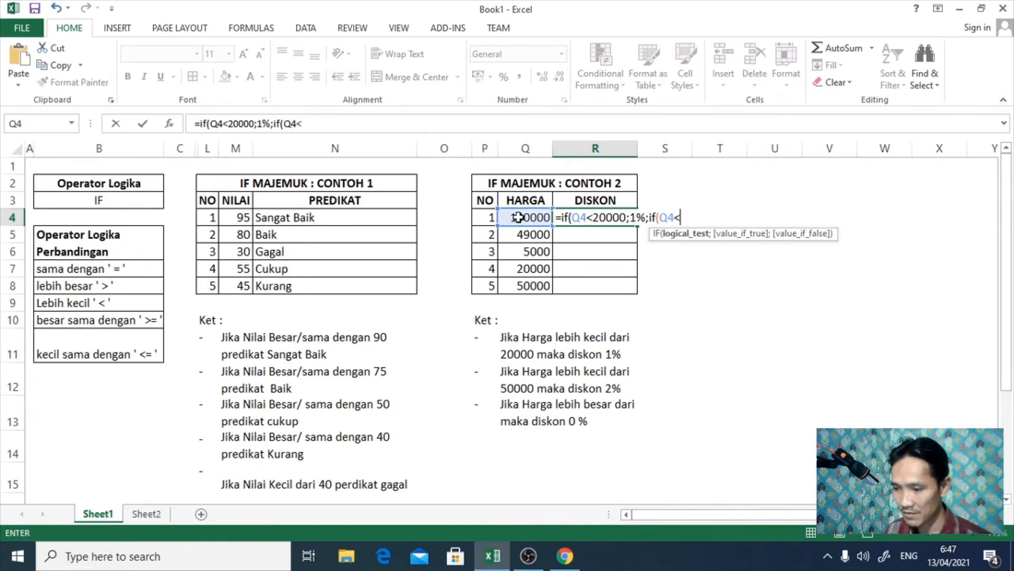
pyautogui.write('500')
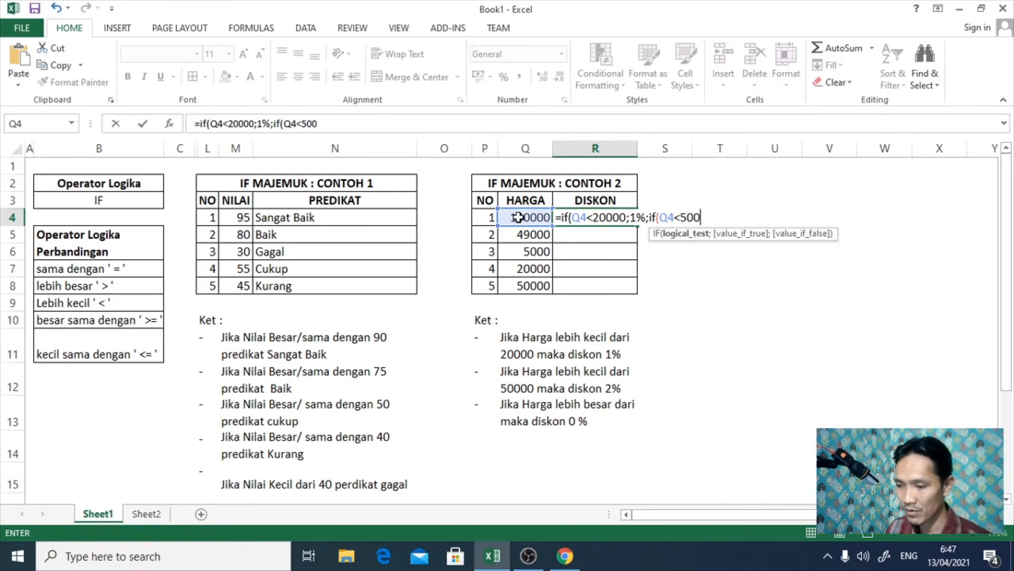
pyautogui.write('00;')
pyautogui.write('2')
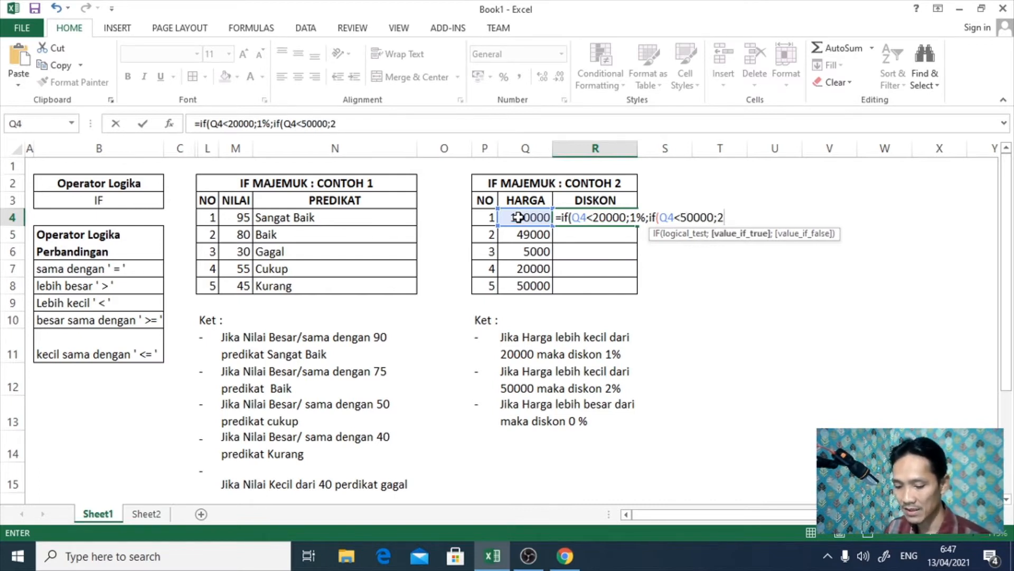
pyautogui.write('%;')
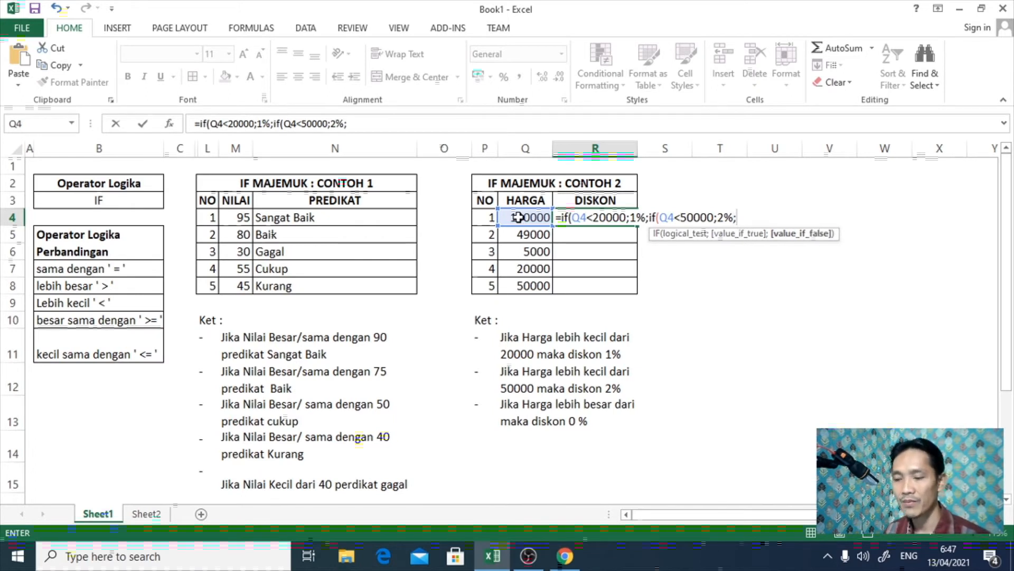
# Add 0 as the final value-if-false and commit the R4 formula, accepting the closing-bracket correction.
pyautogui.write('0)')
pyautogui.press('Return')
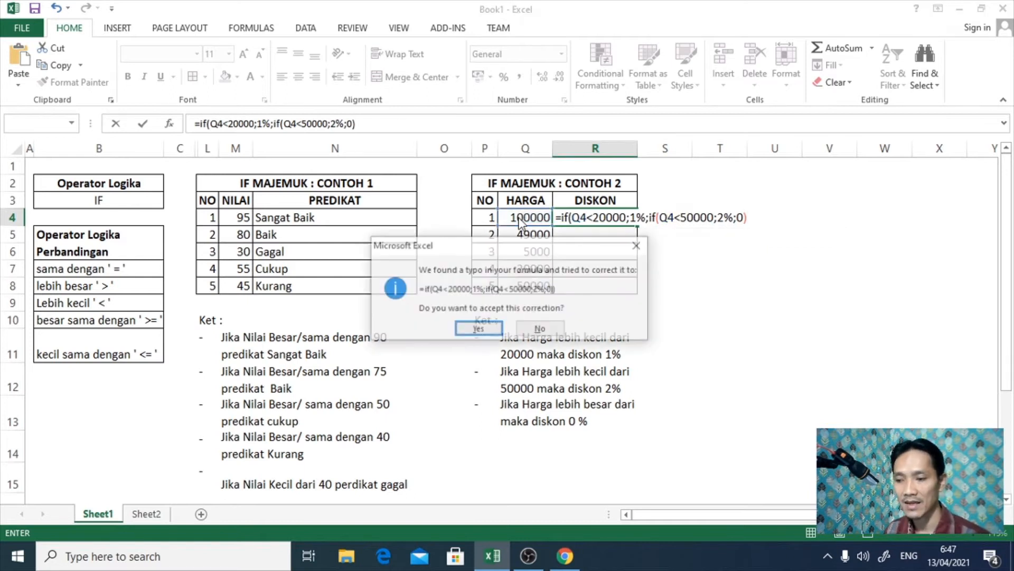
pyautogui.press('Return')
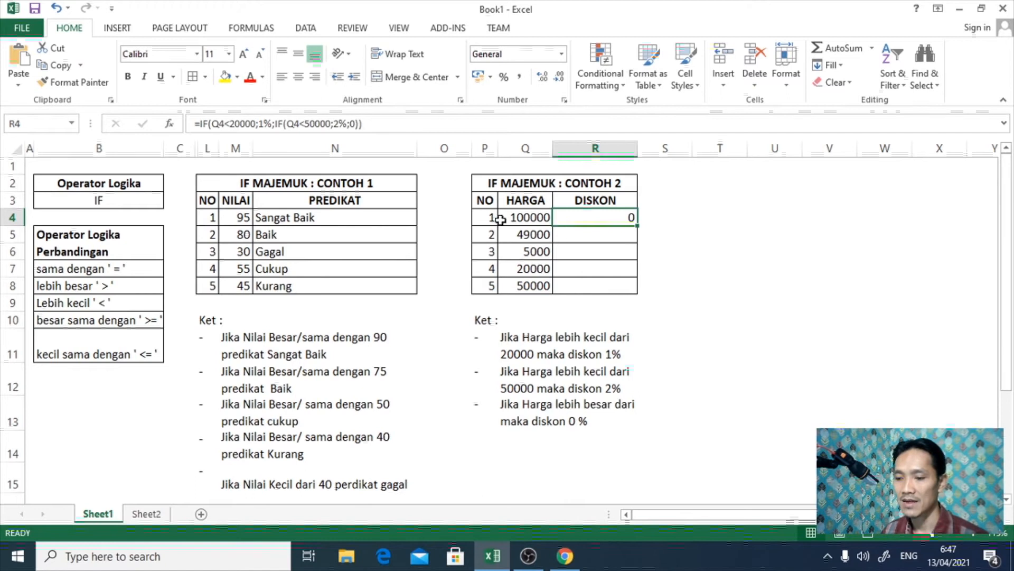
# Fill the DISKON formula from R4 down through R8 and check the copied cells.
pyautogui.moveTo(638, 226); pyautogui.dragTo(632, 291)
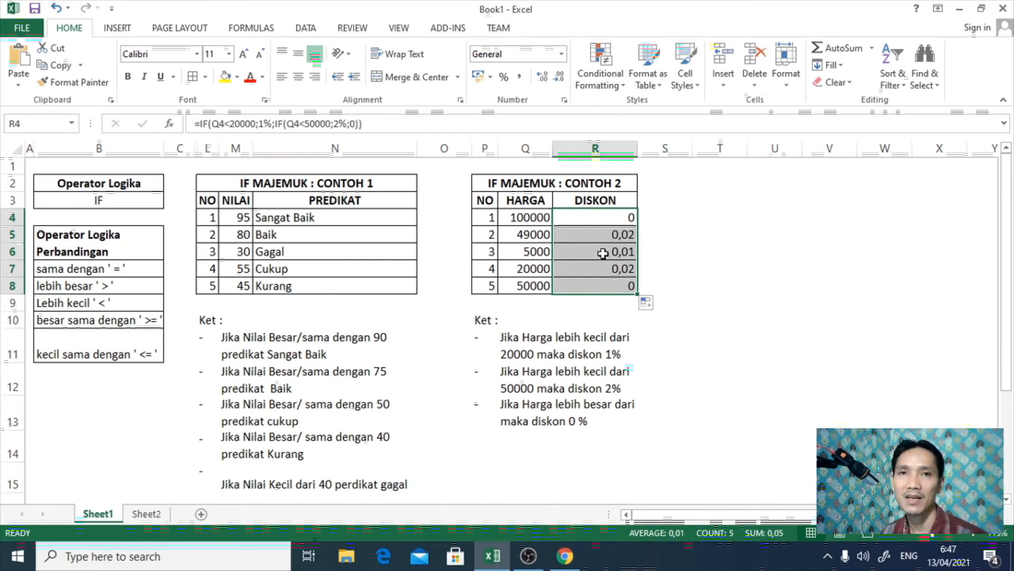
pyautogui.click(601, 221)
pyautogui.click(599, 234)
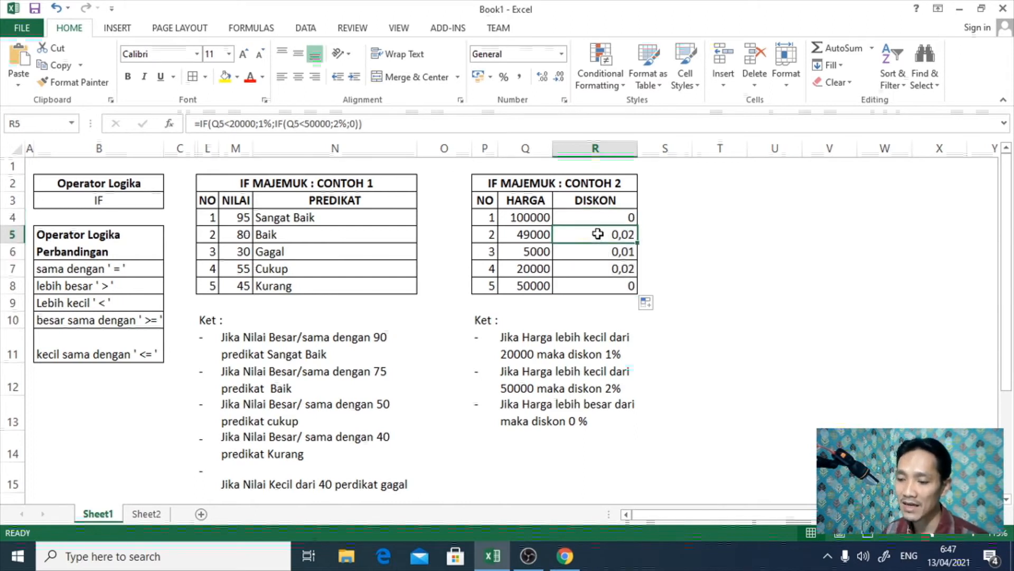
pyautogui.click(600, 251)
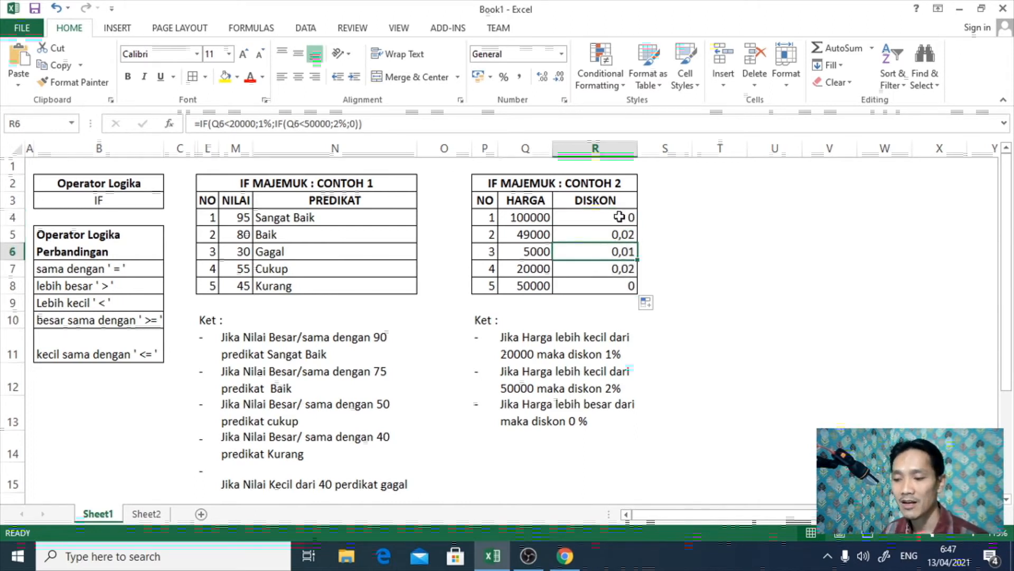
# Format the DISKON results in R4:R8 as percentages and deselect the range.
pyautogui.moveTo(619, 217); pyautogui.dragTo(619, 285)
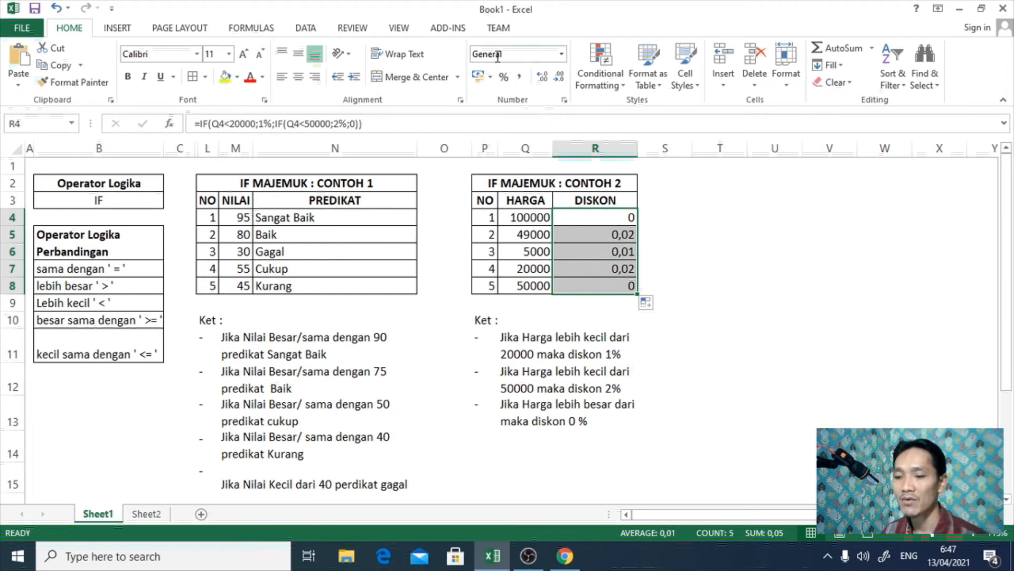
pyautogui.click(505, 79)
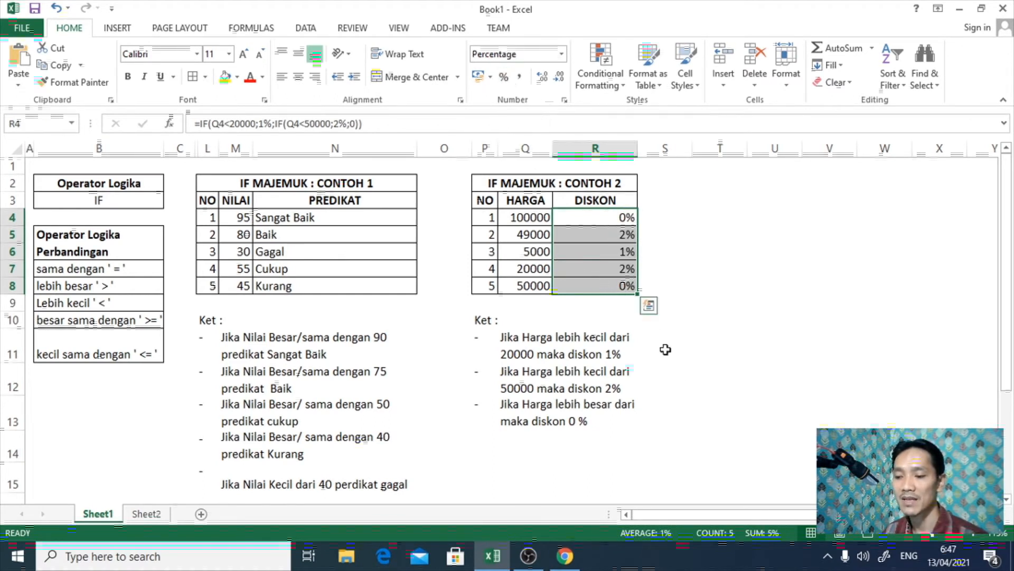
pyautogui.click(688, 286)
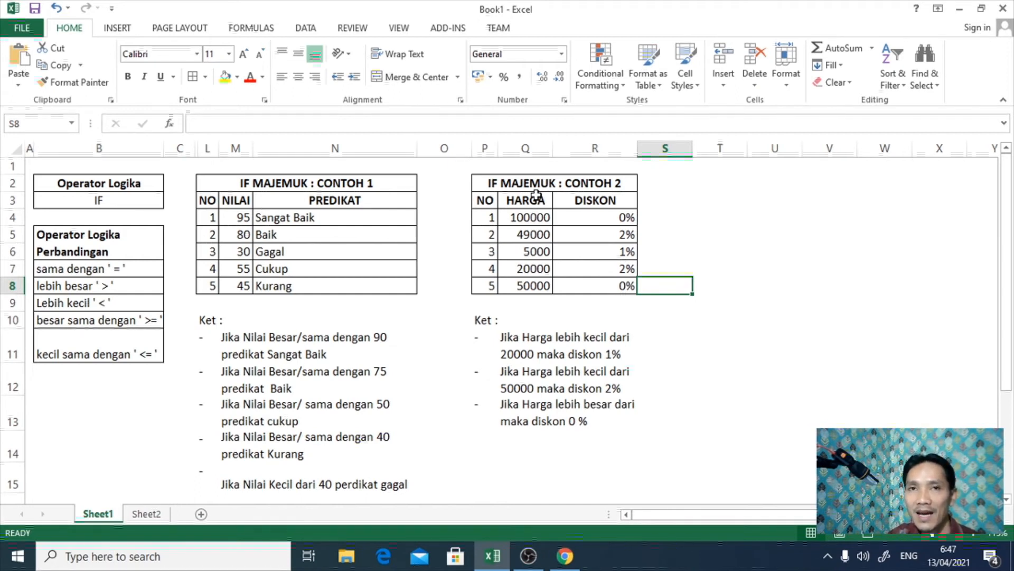
# Switch to Sheet2 and delete the blank rectangle that covers the data table.
pyautogui.click(156, 515)
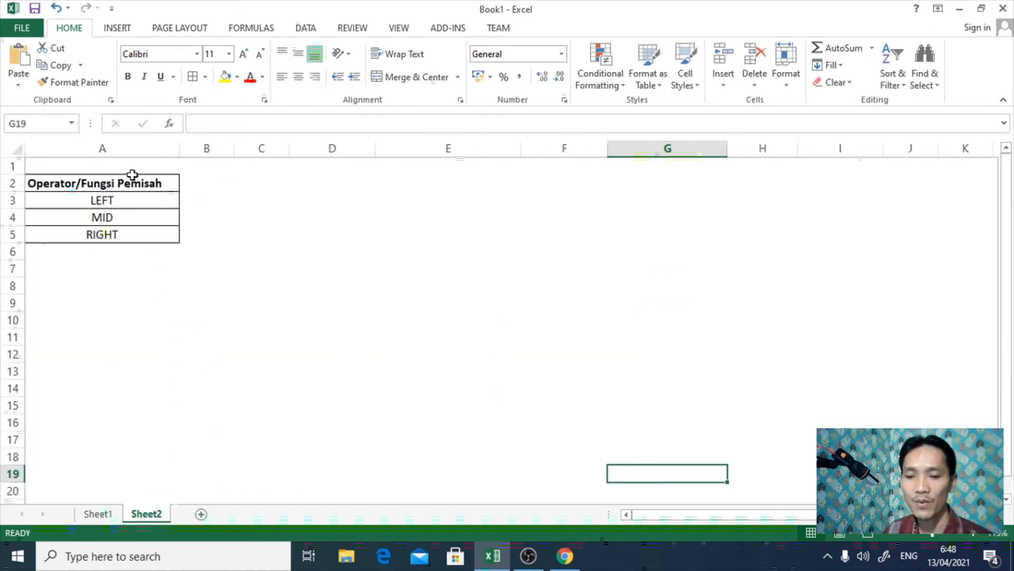
pyautogui.click(412, 211)
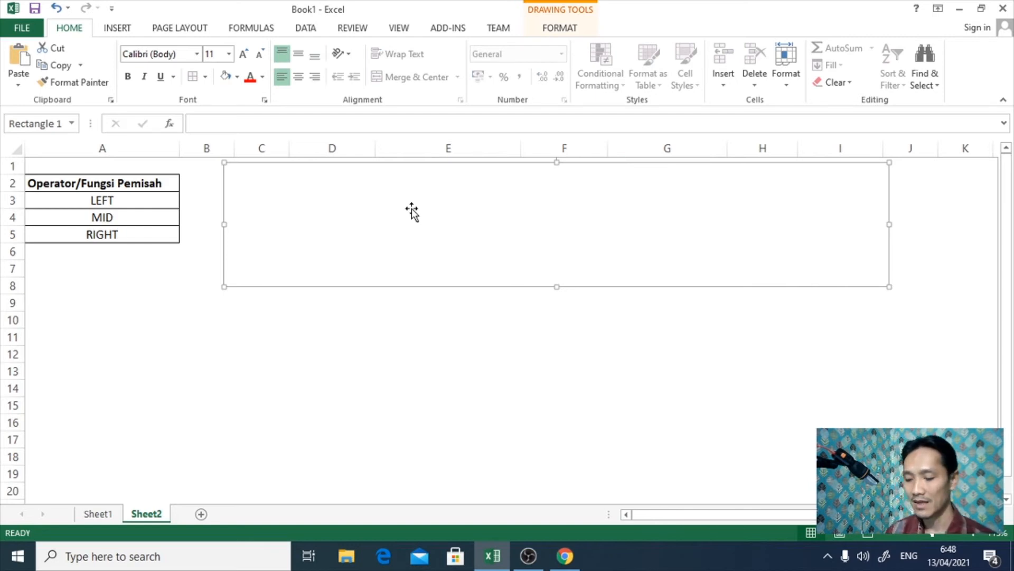
pyautogui.press('Delete')
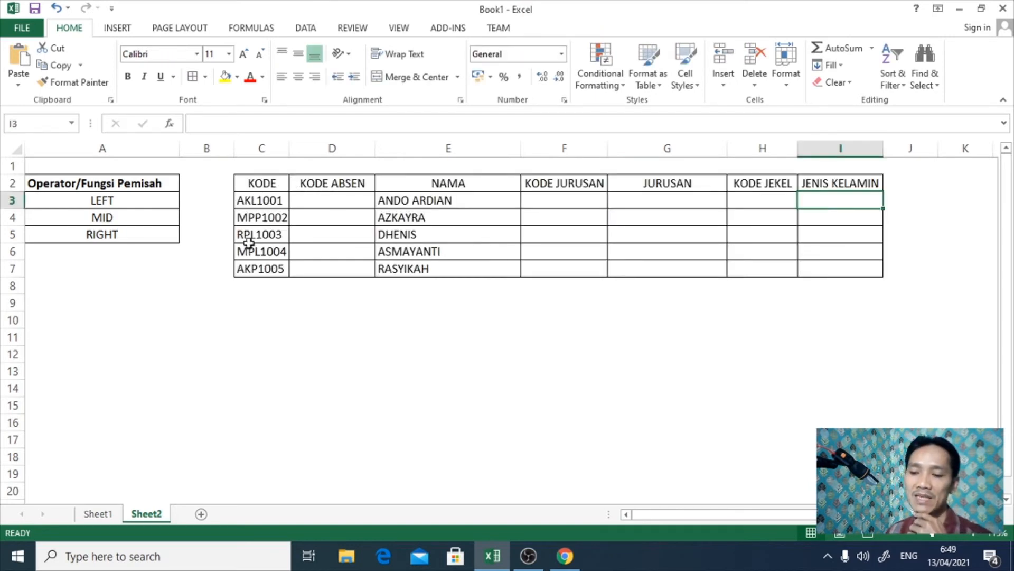
# Examine the first data row's KODE, KODE ABSEN, KODE JURUSAN, JURUSAN, KODE JEKEL and JENIS KELAMIN cells.
pyautogui.click(252, 202)
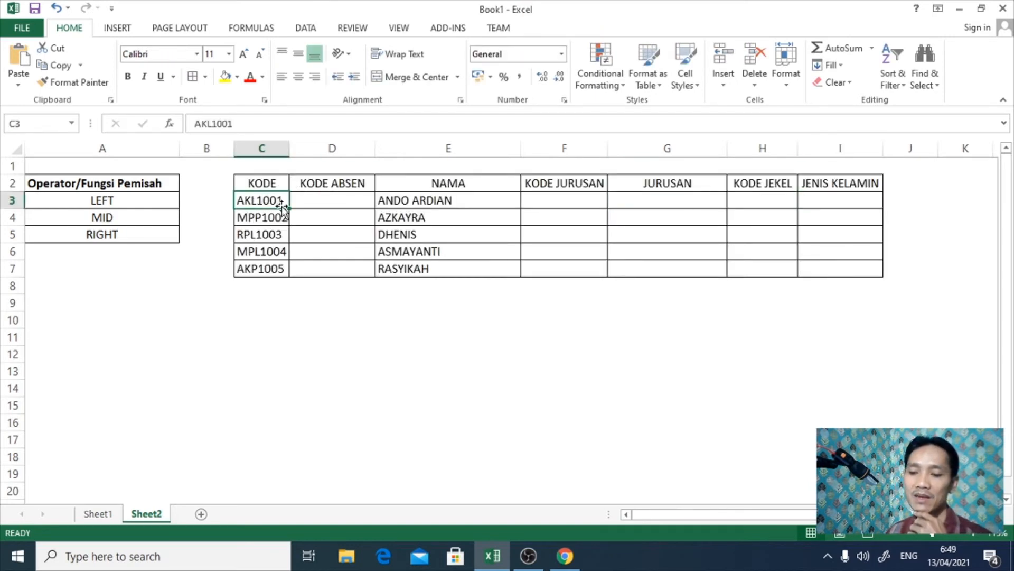
pyautogui.click(355, 200)
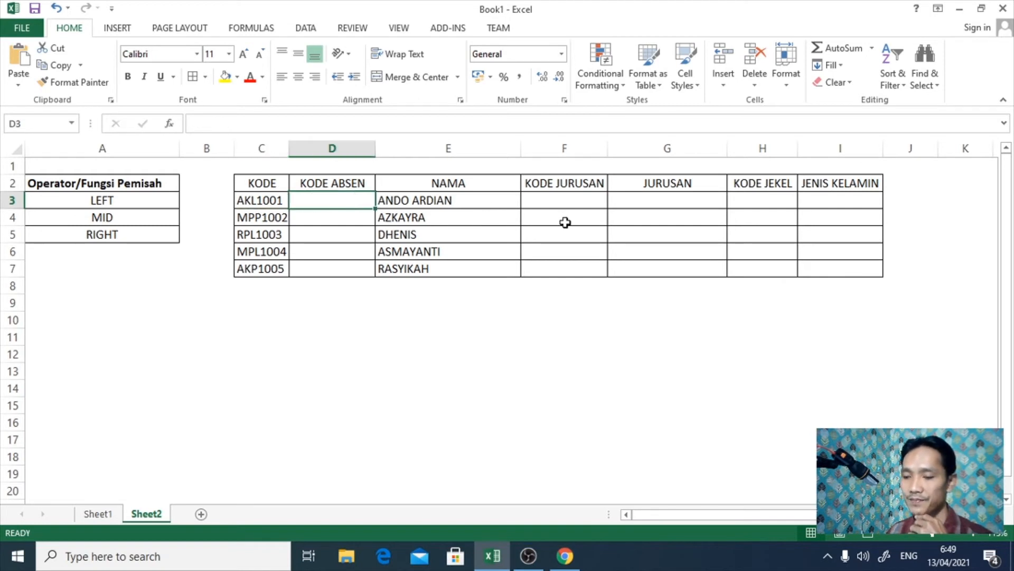
pyautogui.click(565, 198)
pyautogui.click(642, 198)
pyautogui.click(740, 199)
pyautogui.click(819, 199)
pyautogui.click(759, 197)
pyautogui.click(685, 196)
pyautogui.click(600, 200)
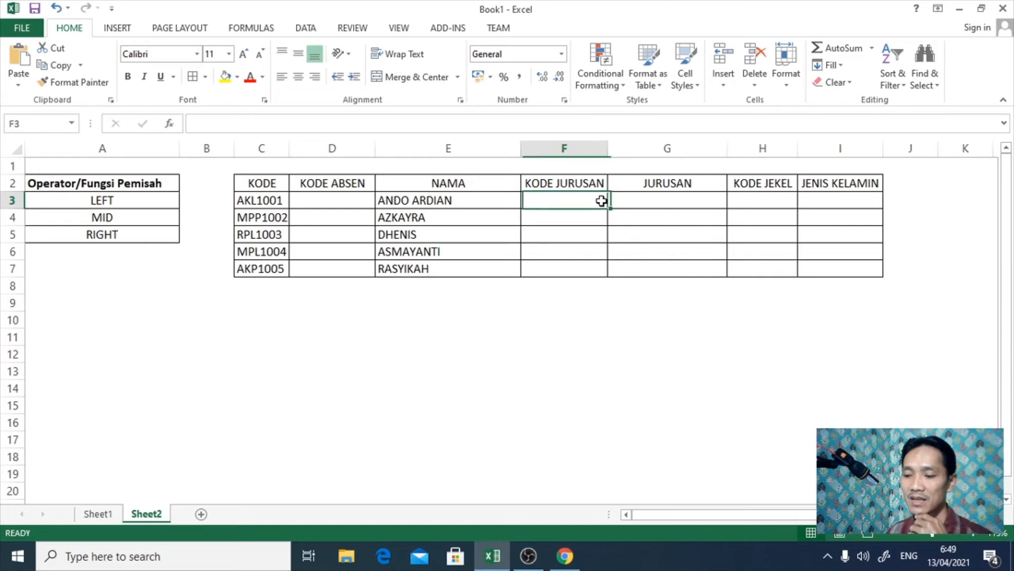
pyautogui.click(340, 198)
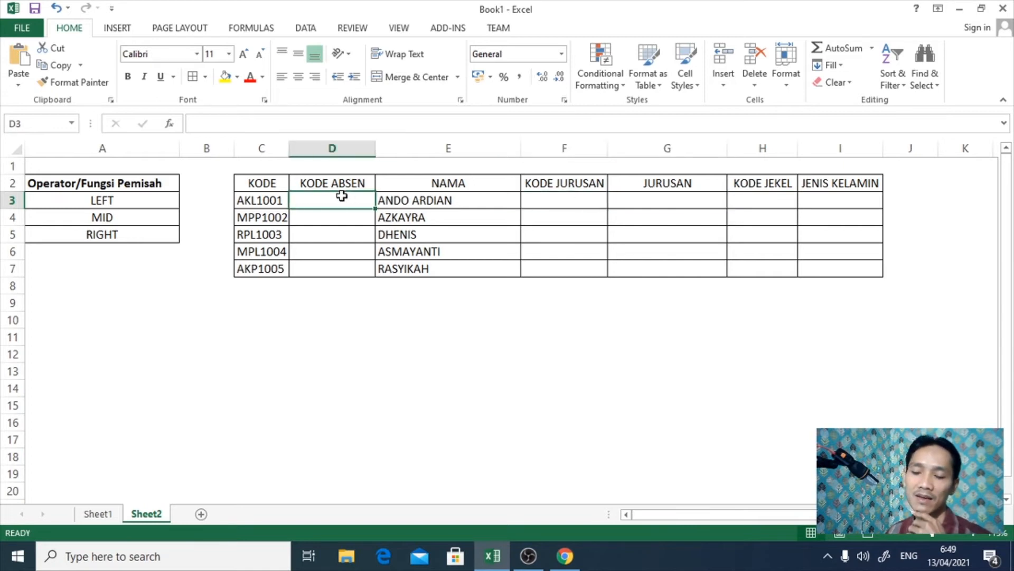
# Enter =LEFT(C3;2) in the first KODE JURUSAN cell F3 and fill it down through F7.
pyautogui.click(556, 199)
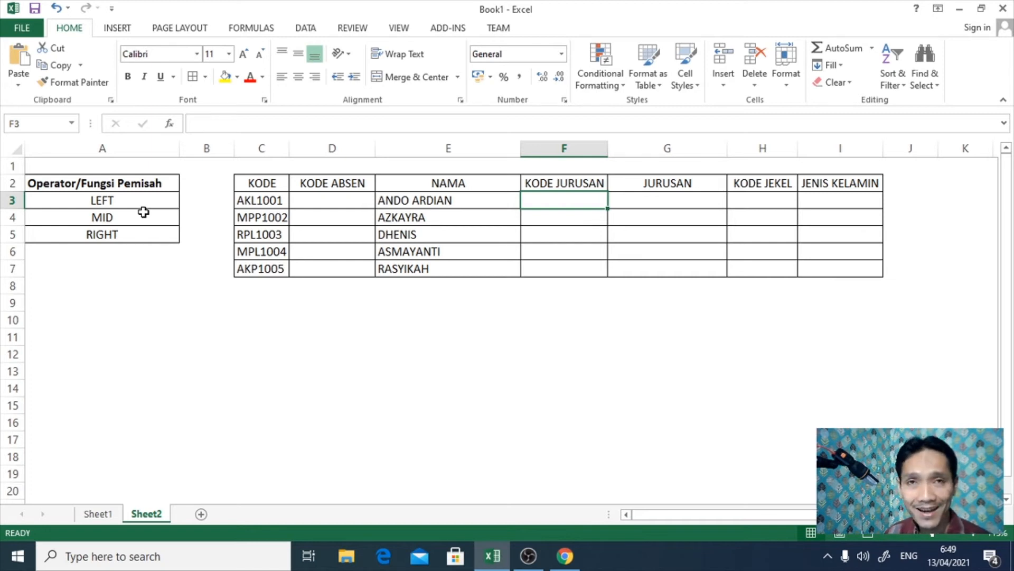
pyautogui.write('=')
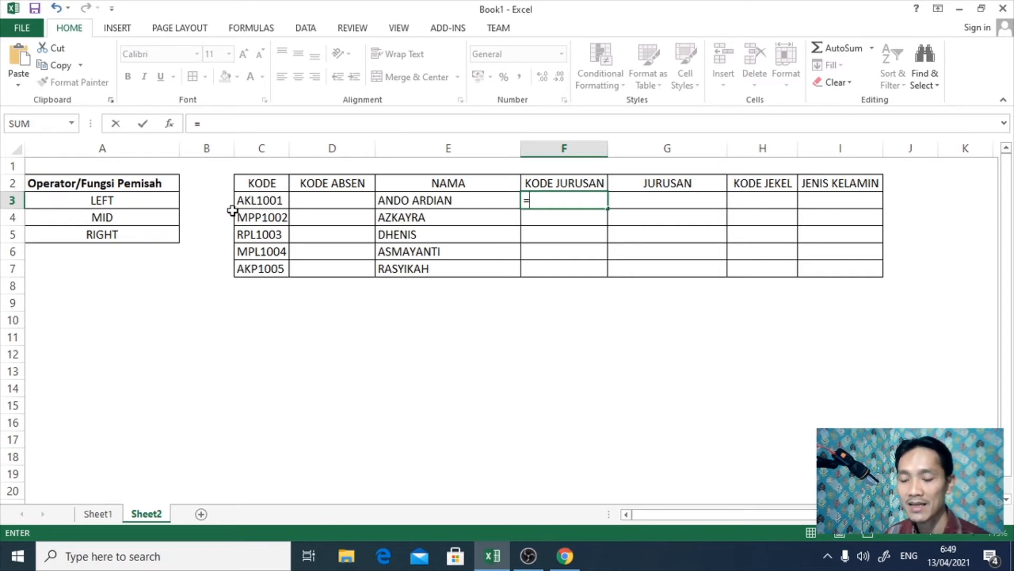
pyautogui.write('left(')
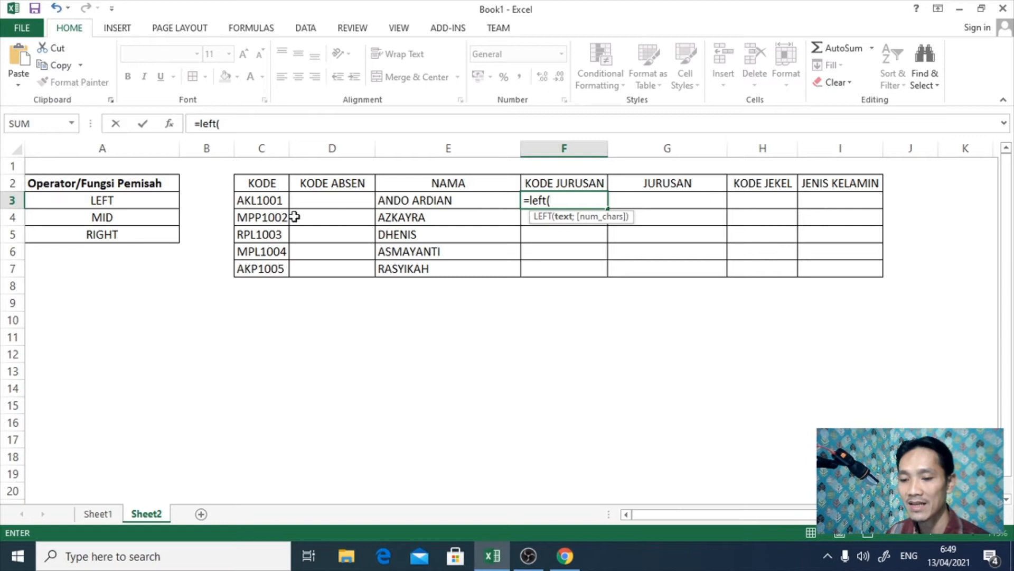
pyautogui.click(265, 200)
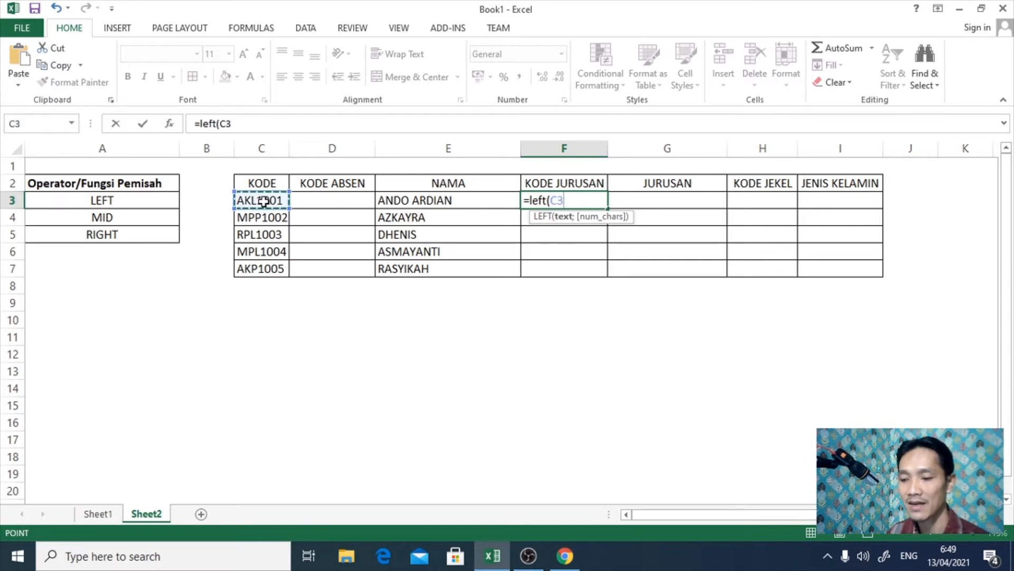
pyautogui.write(';')
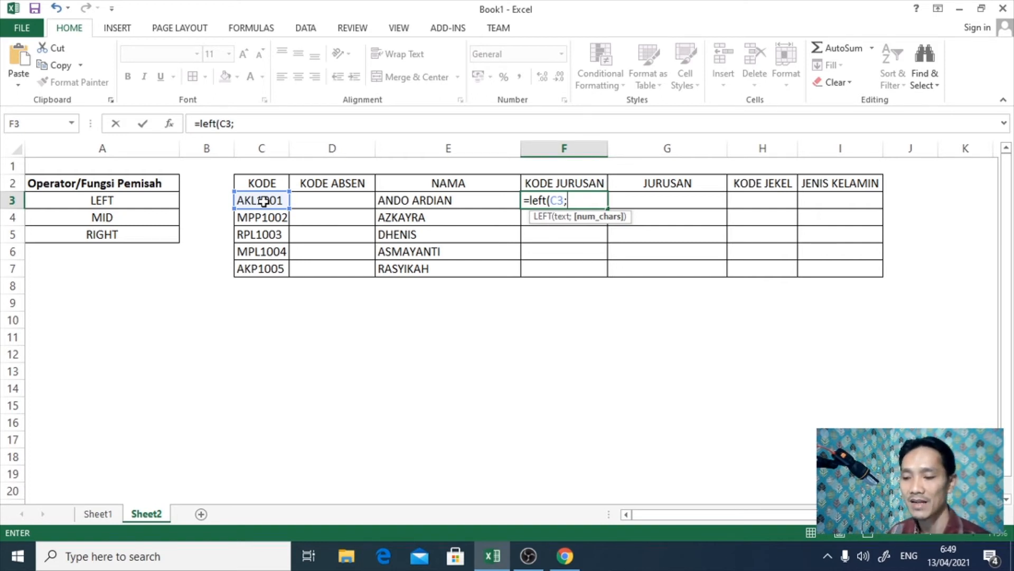
pyautogui.write('2)')
pyautogui.press('Return')
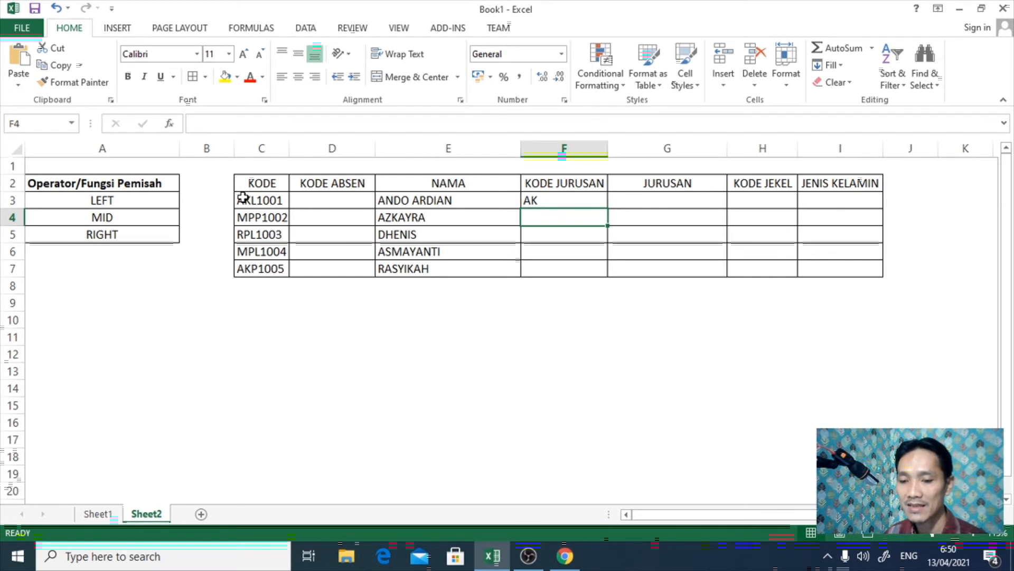
pyautogui.click(530, 199)
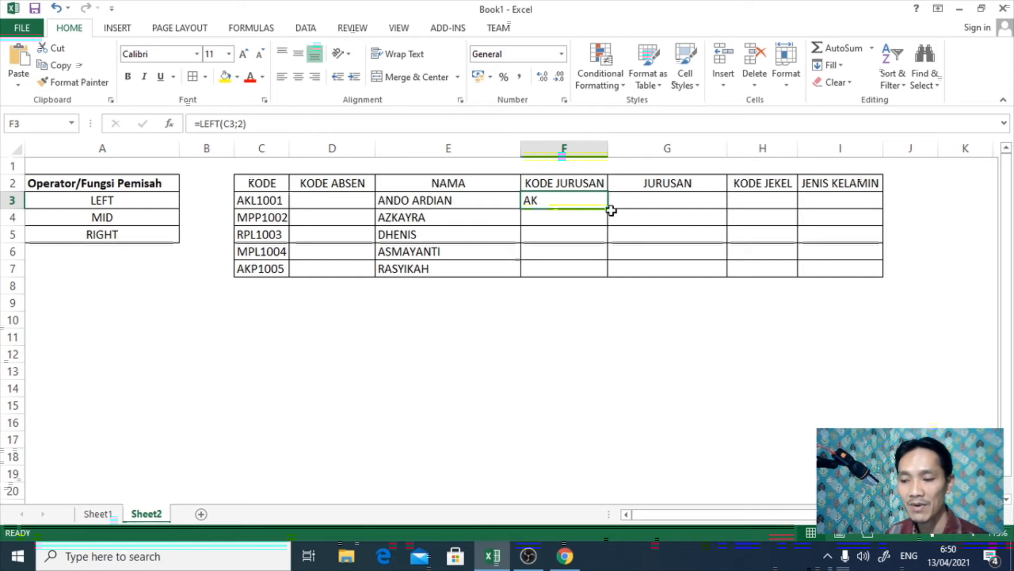
pyautogui.moveTo(607, 208); pyautogui.dragTo(607, 279)
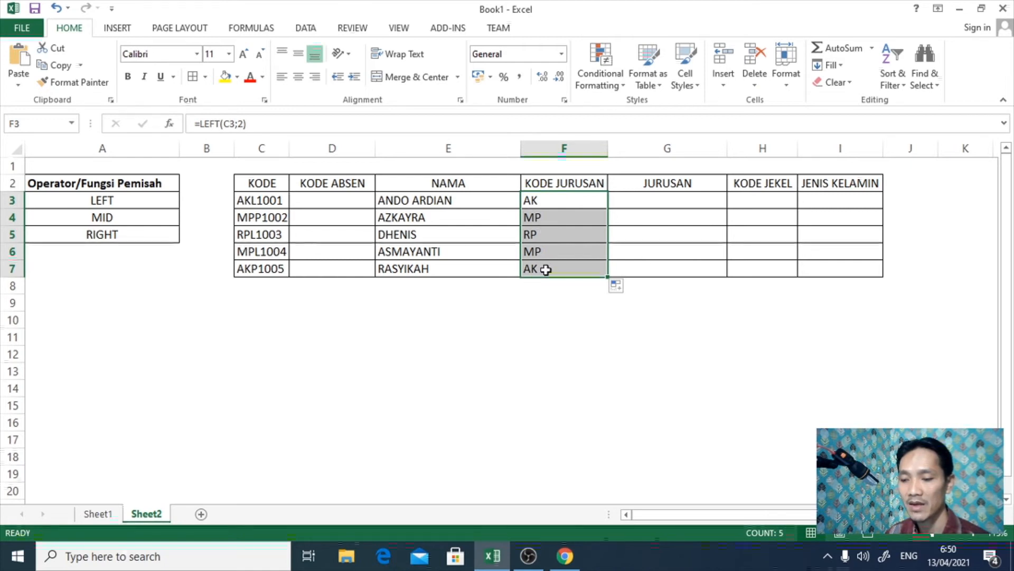
pyautogui.click(646, 203)
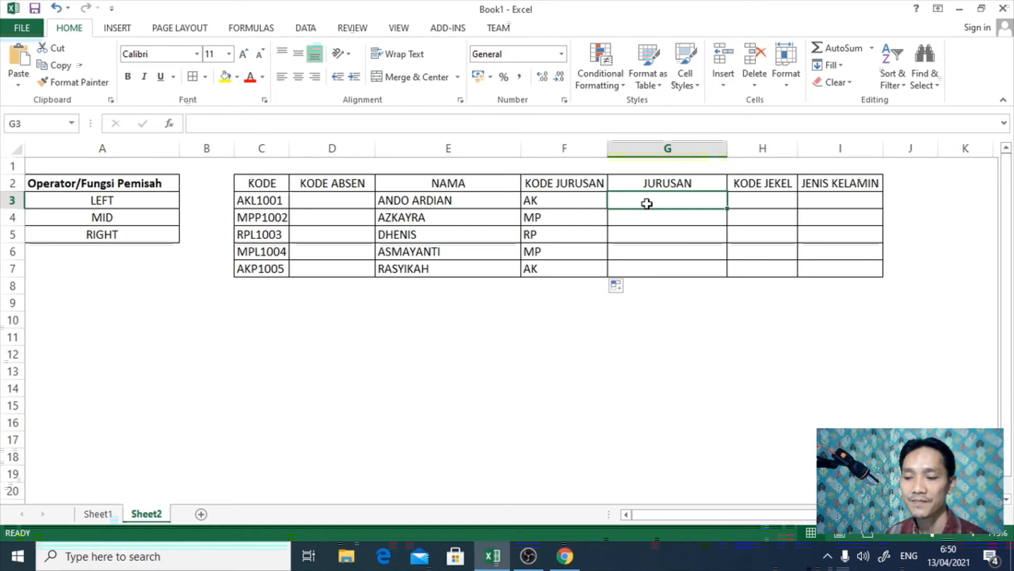
# Enter =MID(C3;3;1) in the first KODE JEKEL cell H3 and fill it down through H7.
pyautogui.click(740, 201)
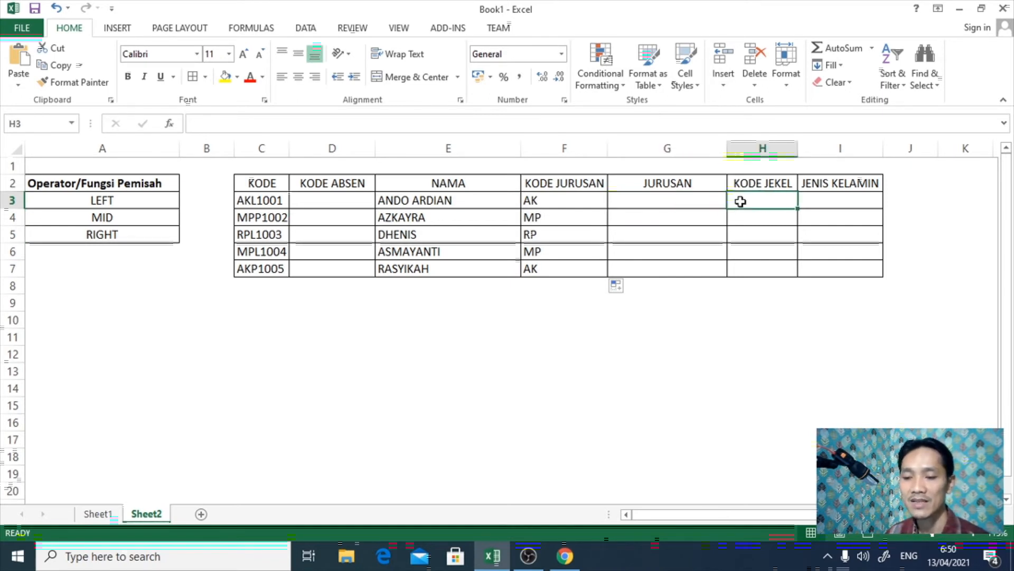
pyautogui.write('=')
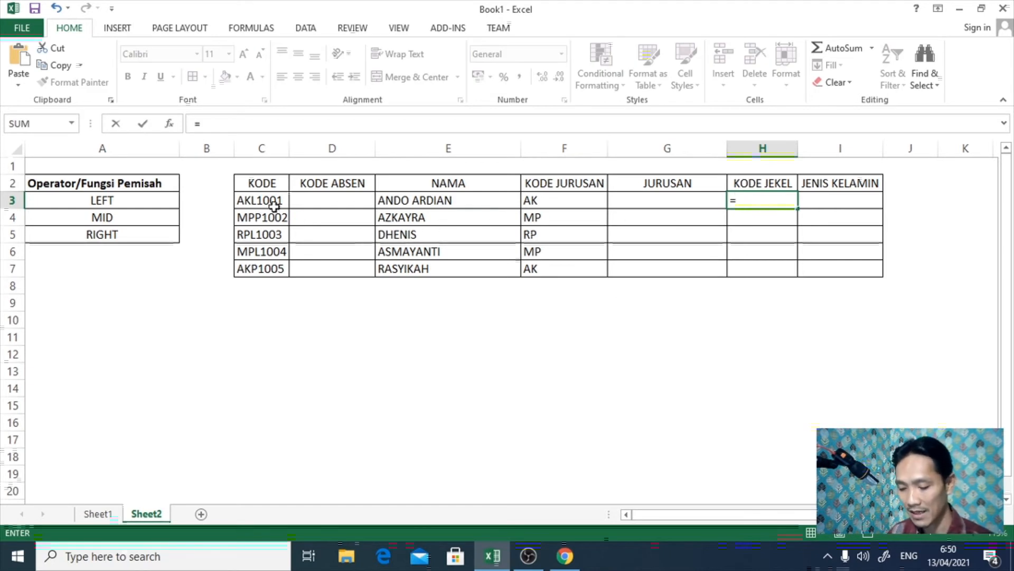
pyautogui.write('mid(')
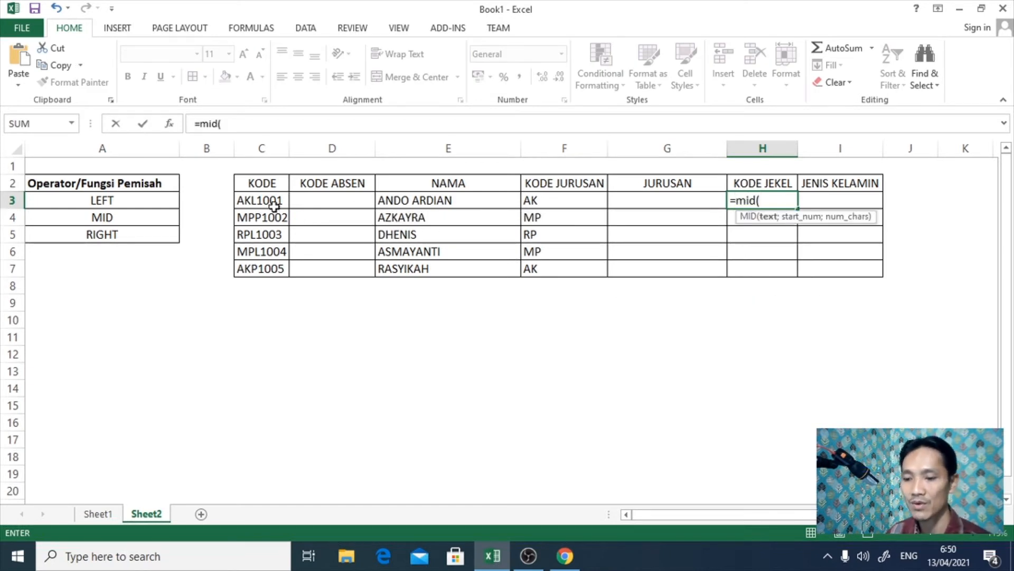
pyautogui.click(275, 207)
pyautogui.write(';')
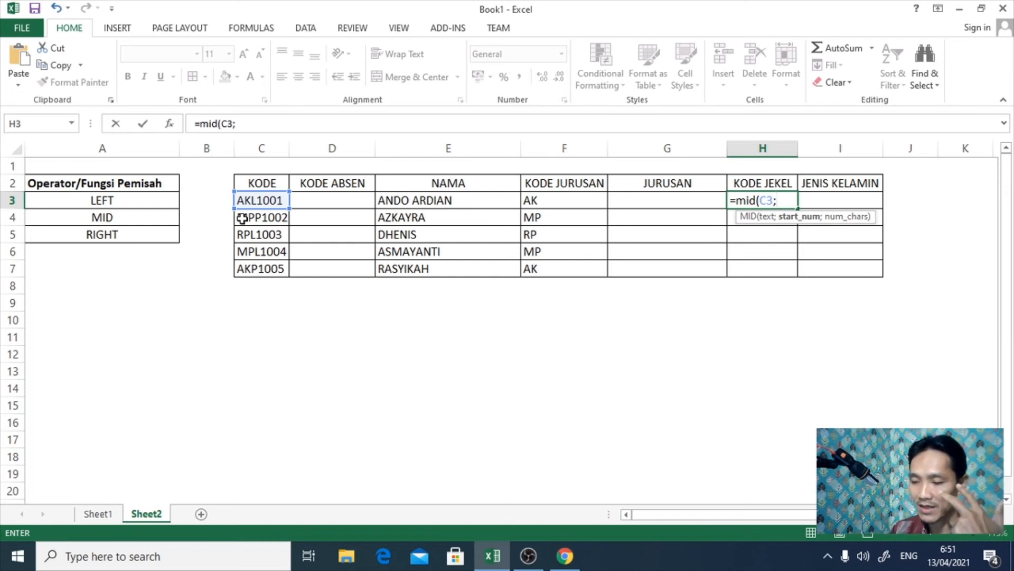
pyautogui.write('3')
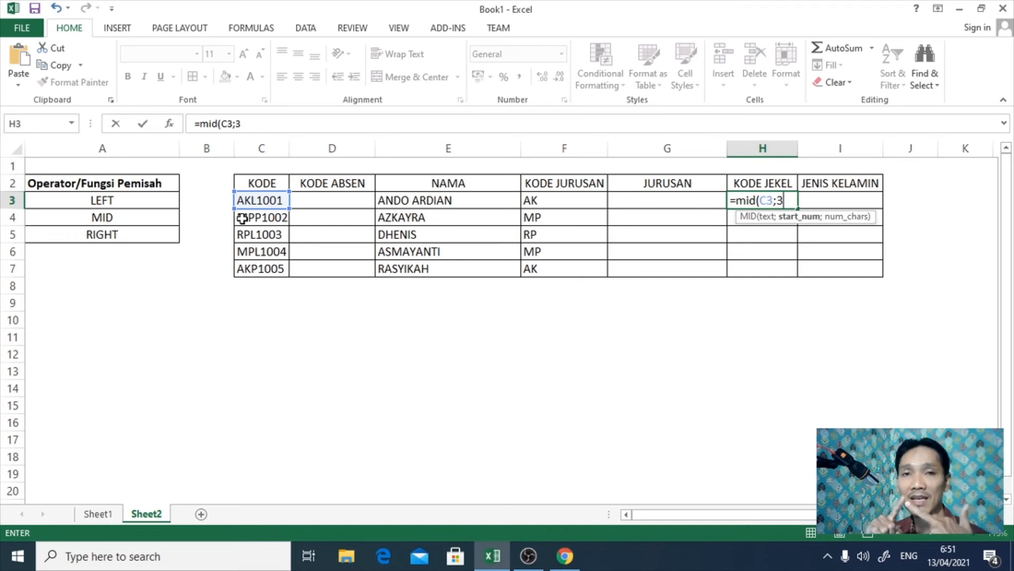
pyautogui.write(';')
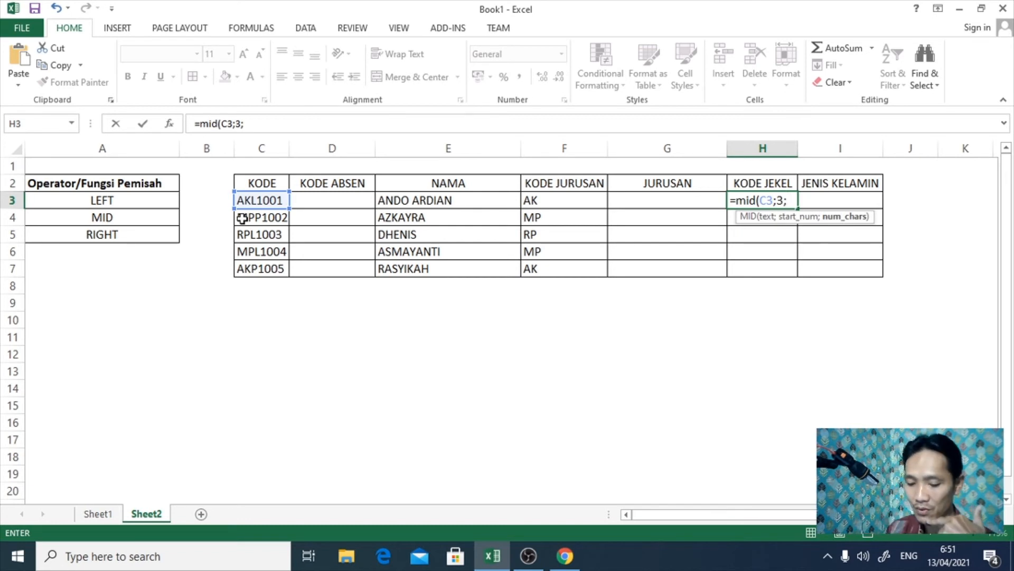
pyautogui.write('1)')
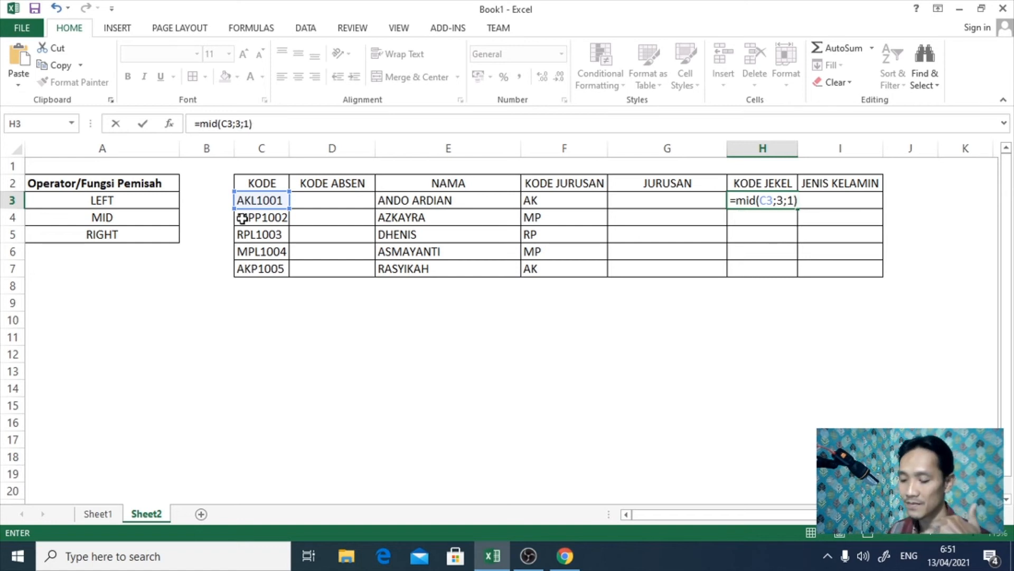
pyautogui.press('Return')
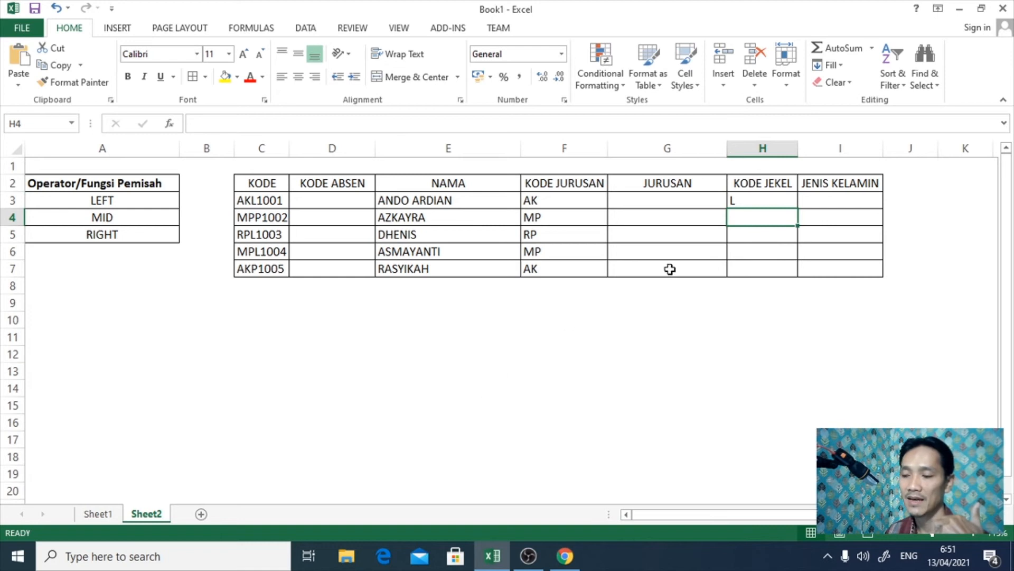
pyautogui.click(735, 200)
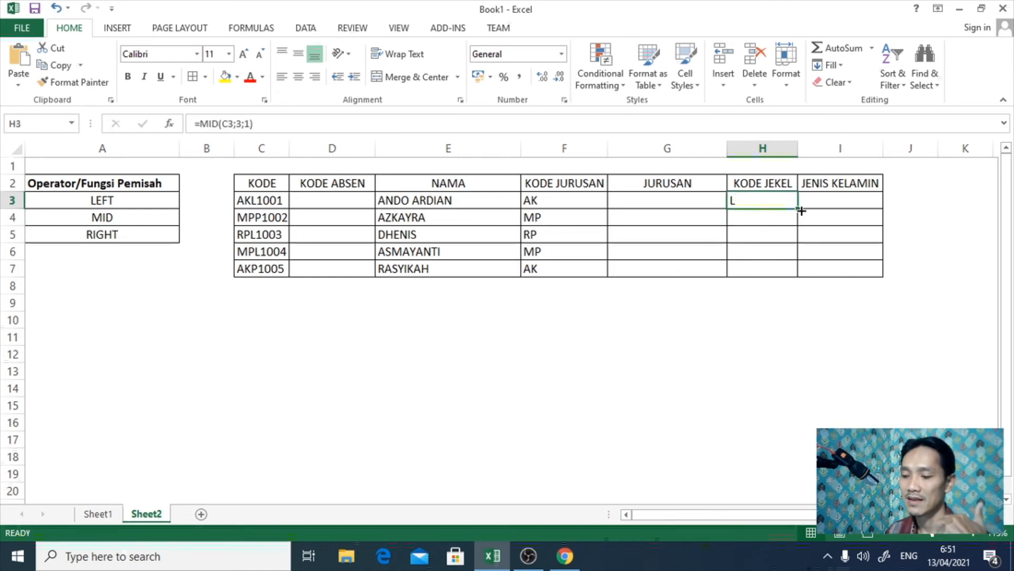
pyautogui.moveTo(798, 210); pyautogui.dragTo(795, 277)
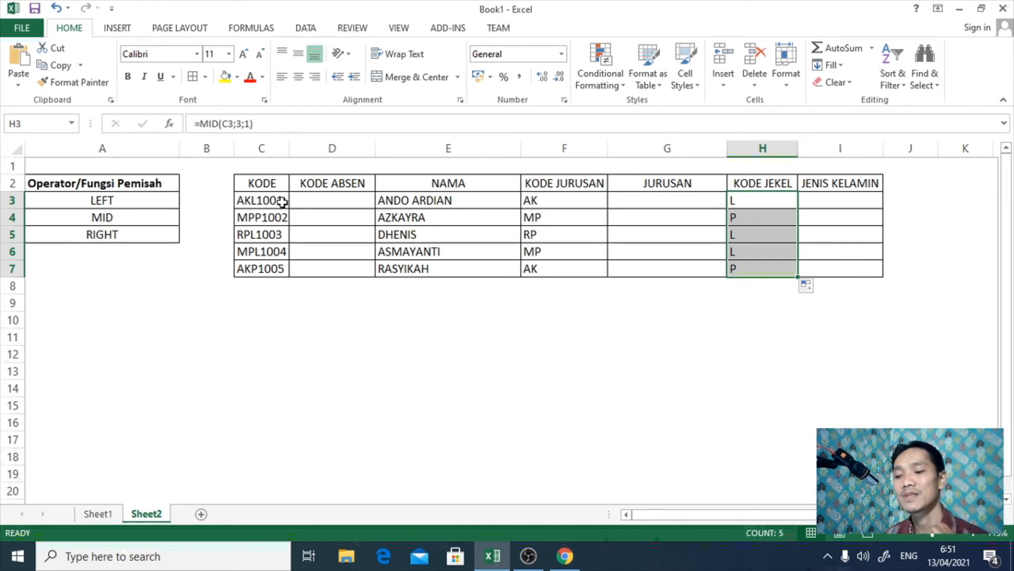
# Start an IF formula in JURUSAN cell G3 that returns "Akuntansi" when F3 equals "AK".
pyautogui.click(628, 204)
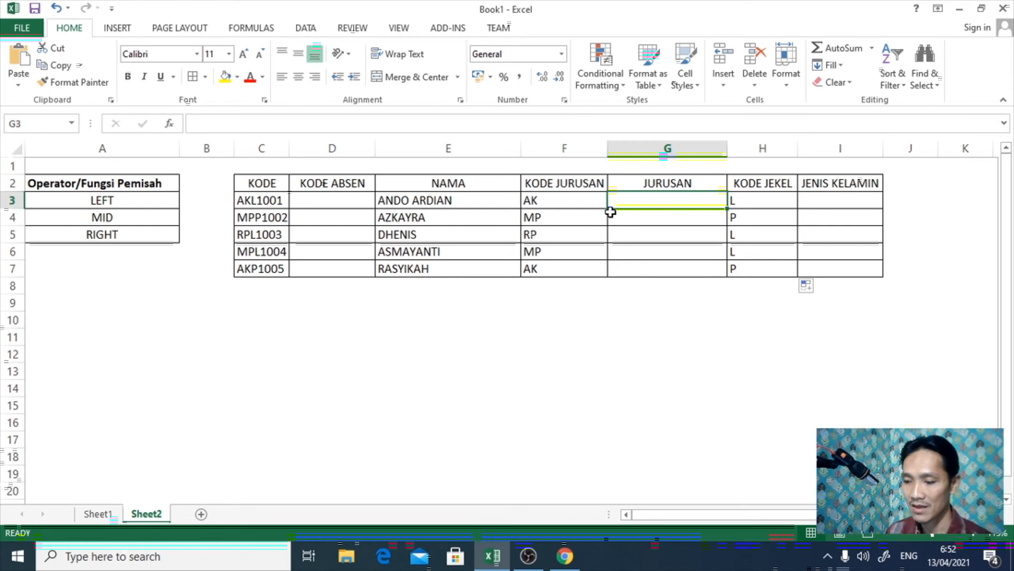
pyautogui.write('=')
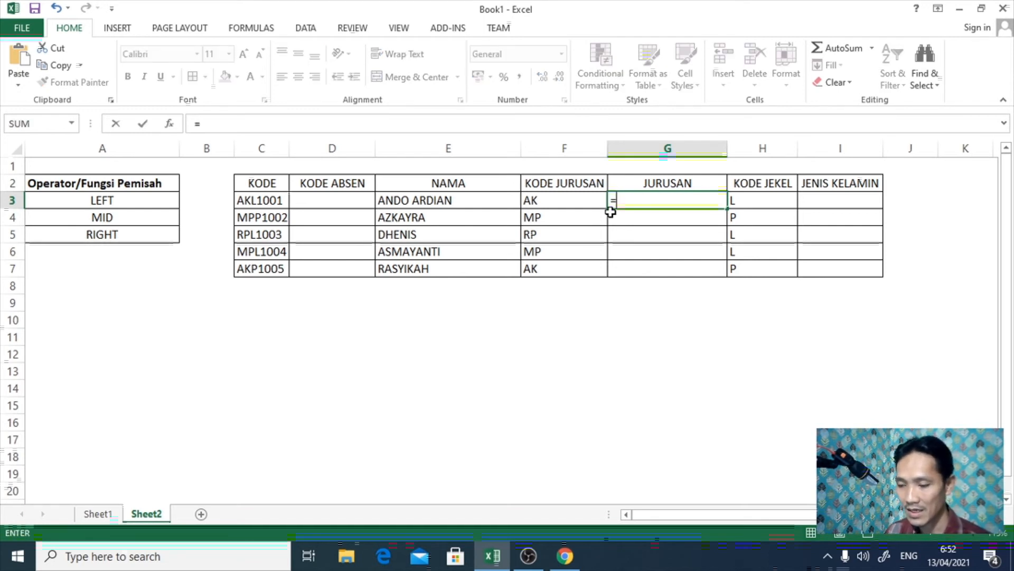
pyautogui.write('if(')
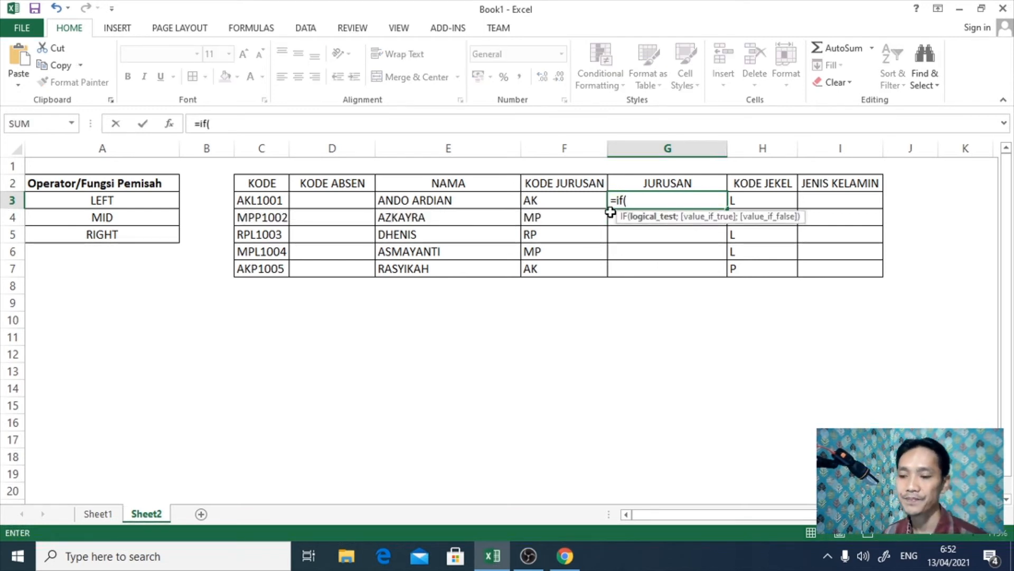
pyautogui.click(561, 202)
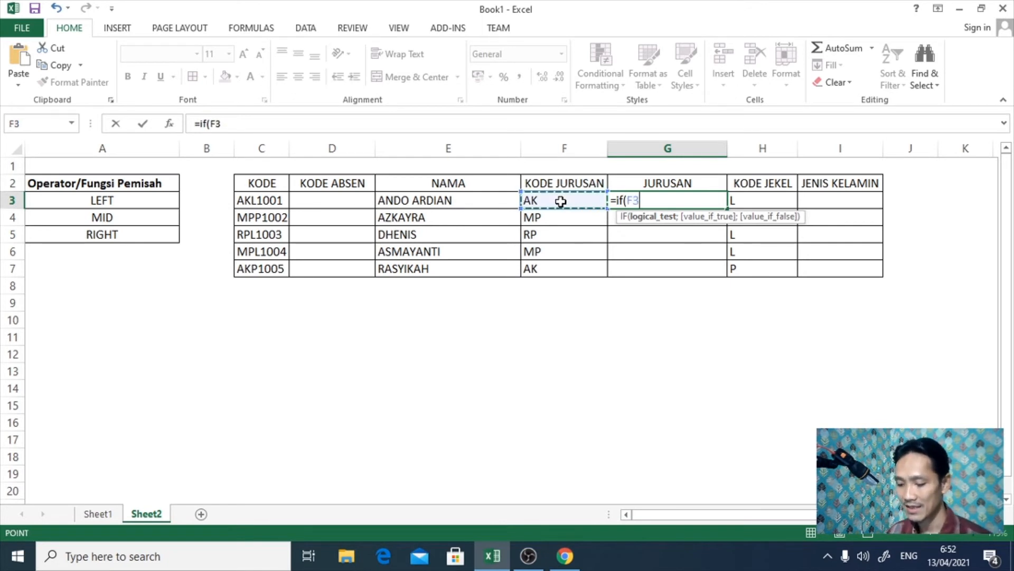
pyautogui.write('="')
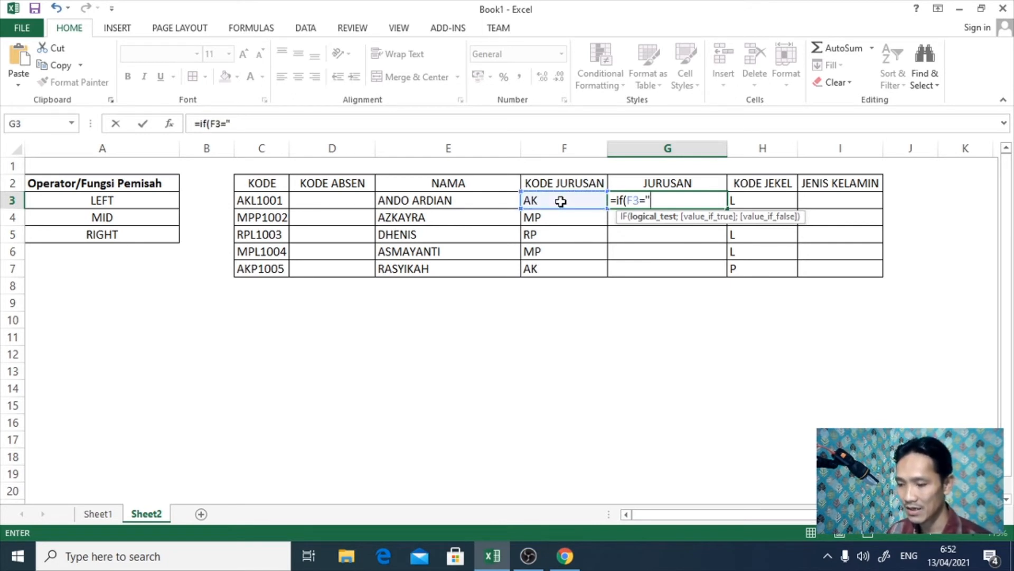
pyautogui.write('A')
pyautogui.press('BackSpace')
pyautogui.write('AK')
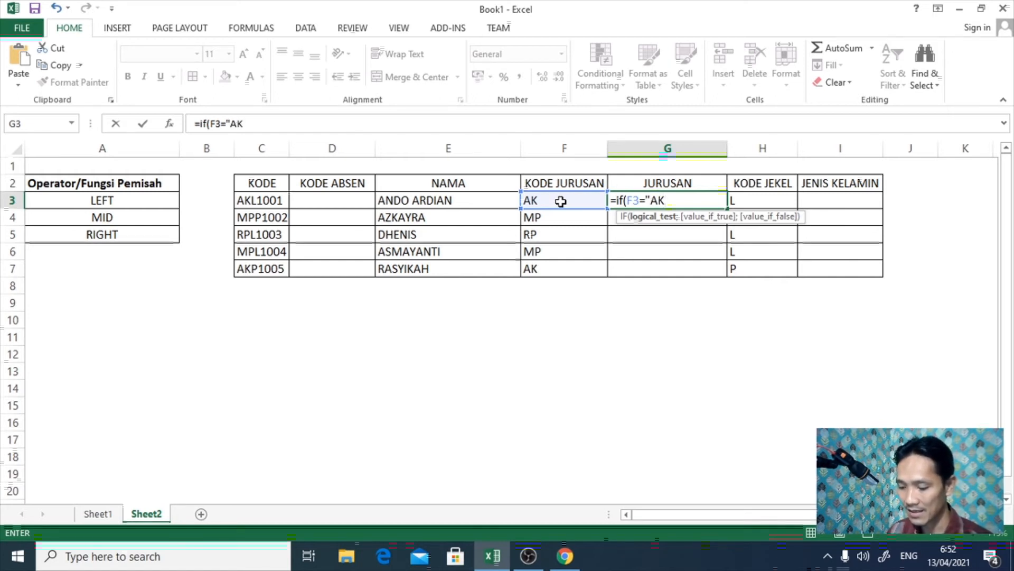
pyautogui.write('";"Akun')
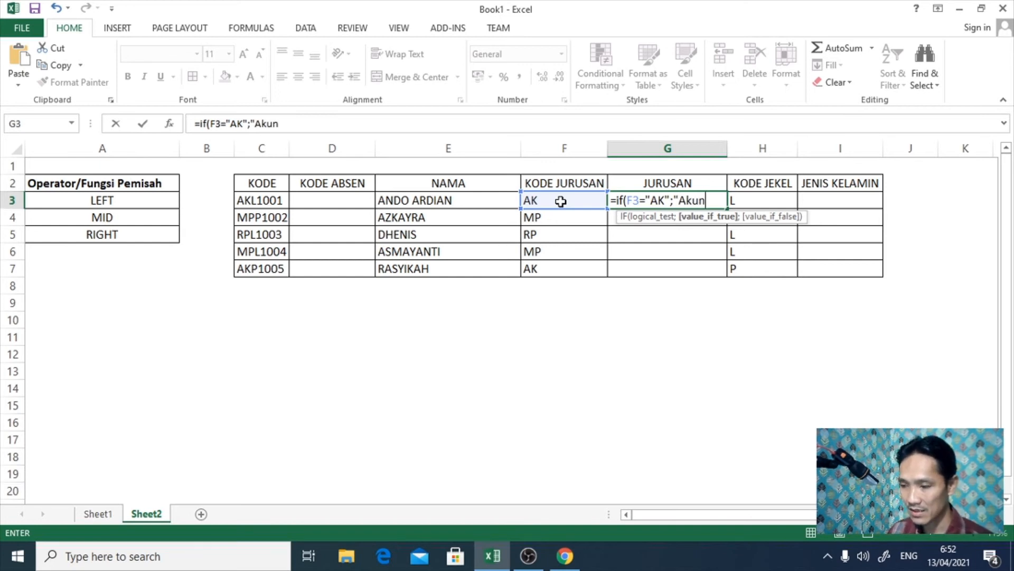
pyautogui.write('tansi')
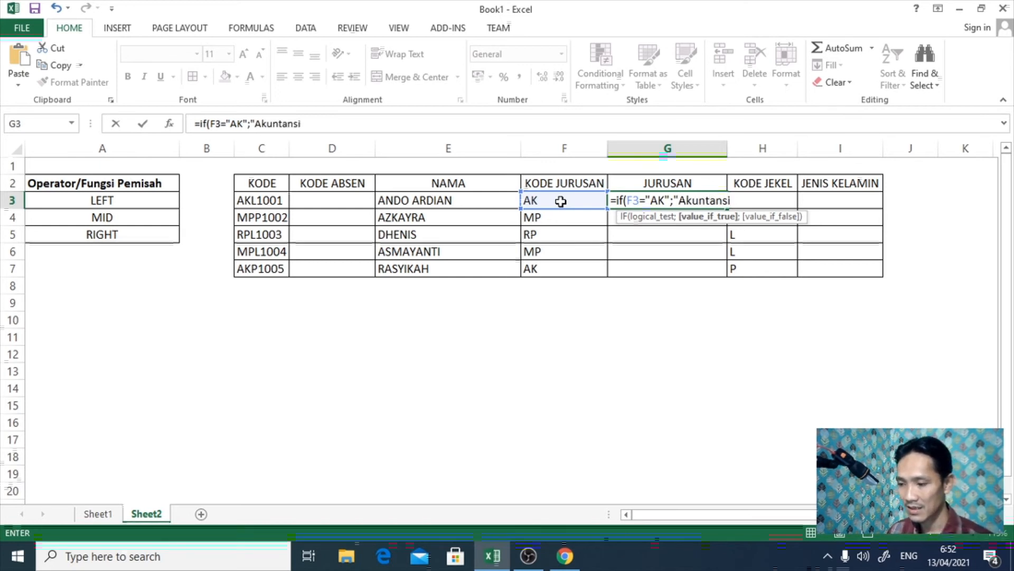
pyautogui.write('";')
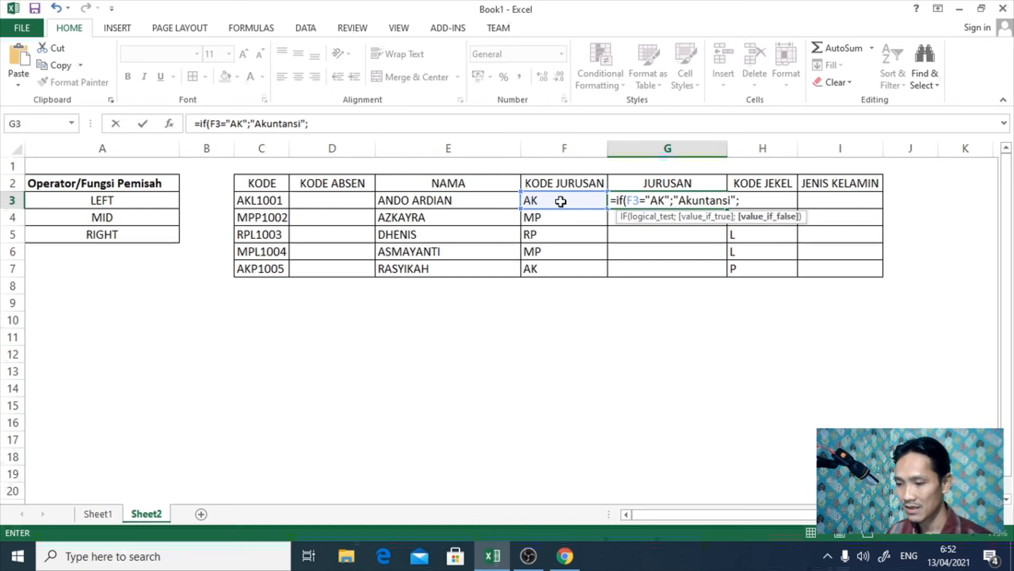
# Nest a second IF in G3's formula that returns "Manajemen Perkantoran" when F3 equals "MP".
pyautogui.write('if(')
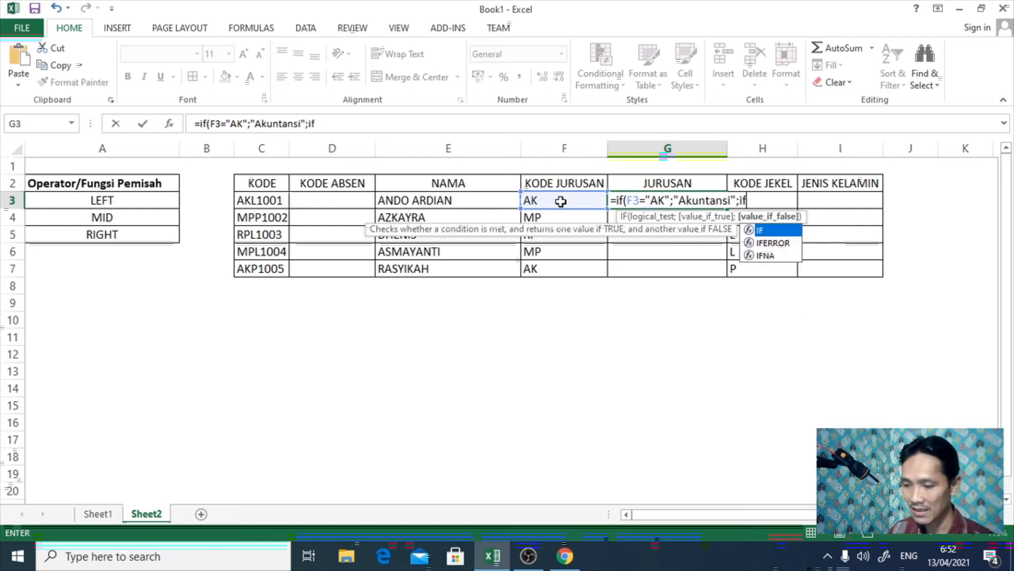
pyautogui.click(561, 202)
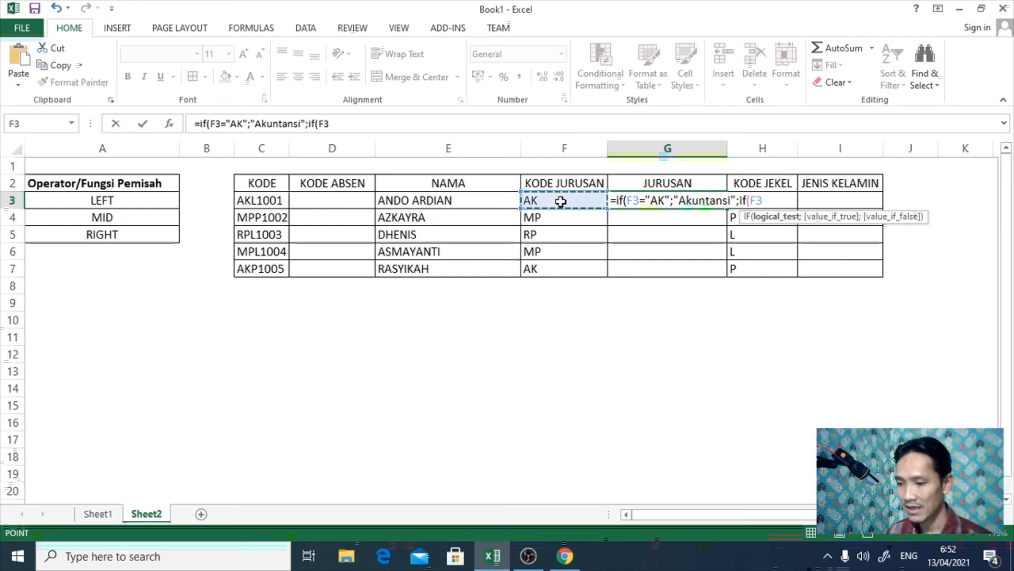
pyautogui.write('="MP";"')
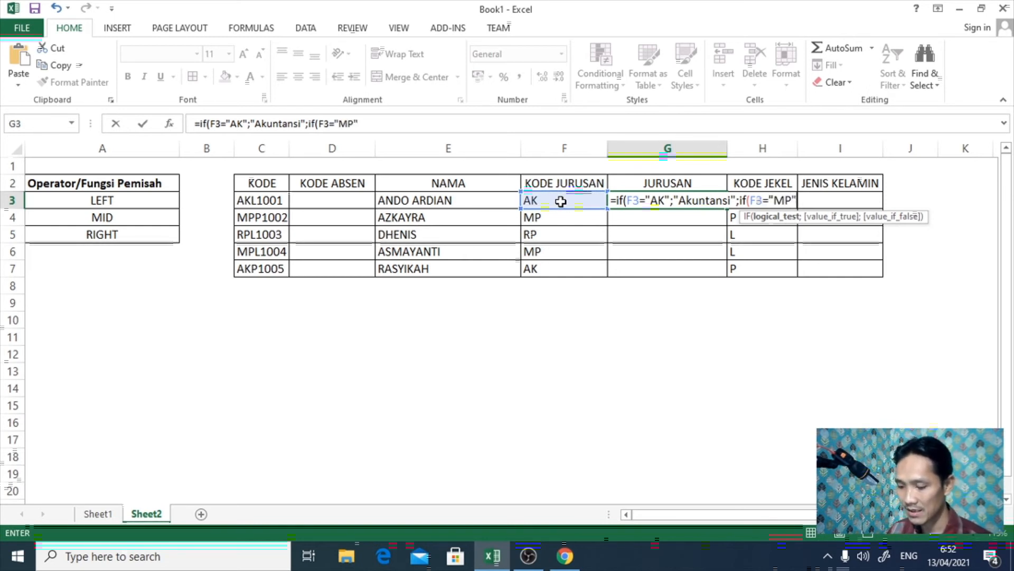
pyautogui.write('Mana')
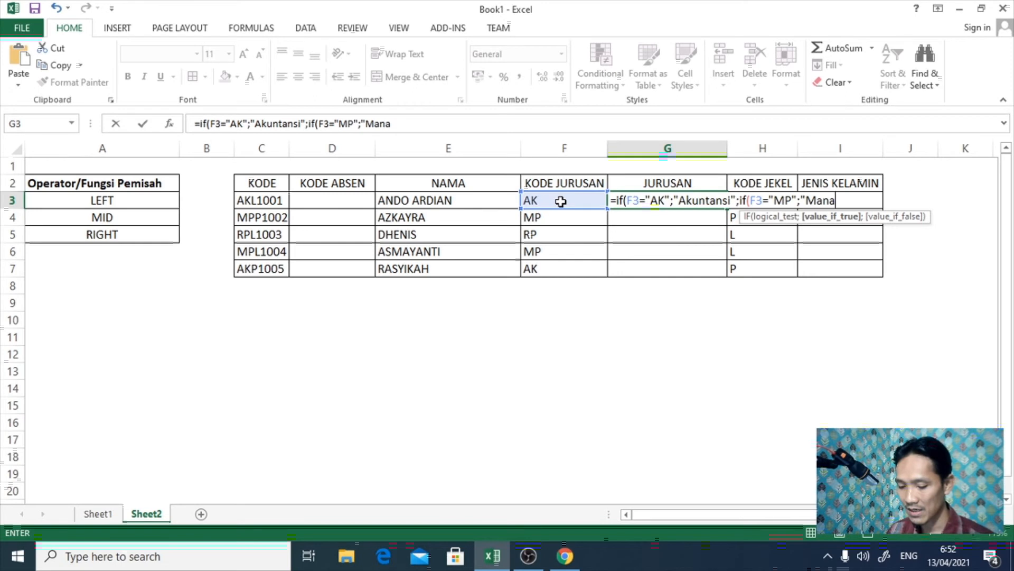
pyautogui.write('jemen Perka')
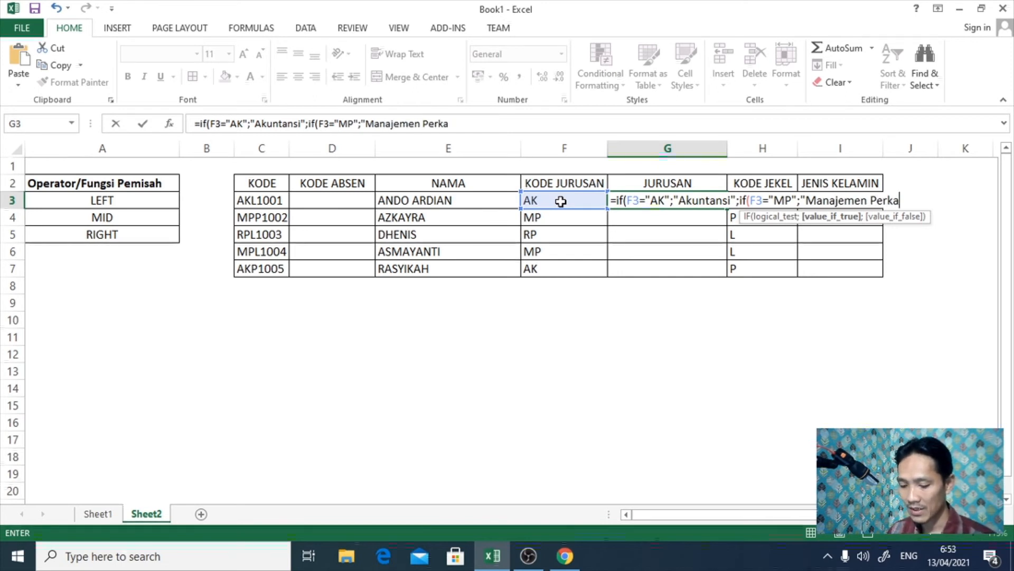
pyautogui.write('ntoran";')
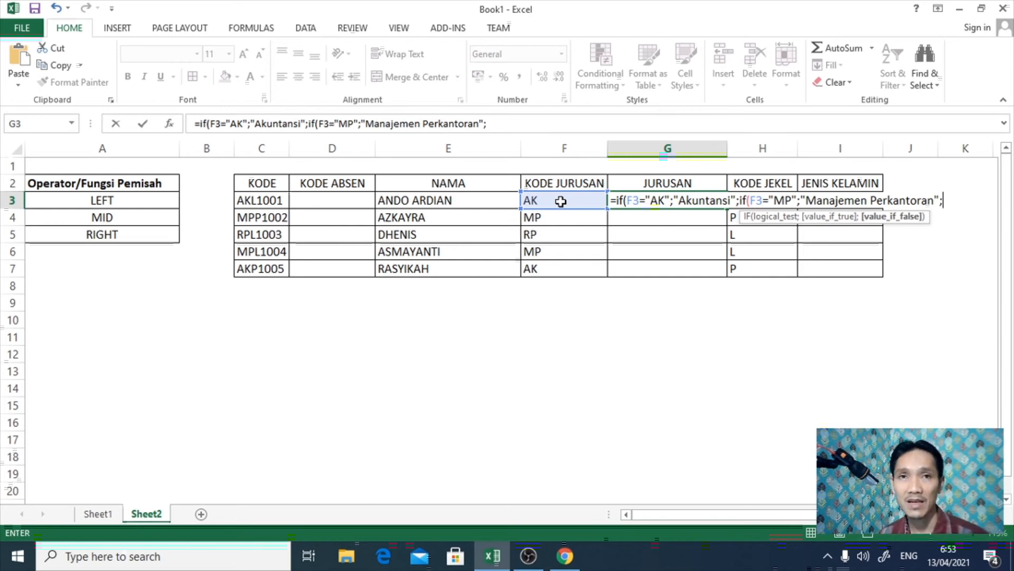
# Complete G3's formula with "RekayasaPerangkatLunak" as the nested IF's value when false.
pyautogui.write('Rekay')
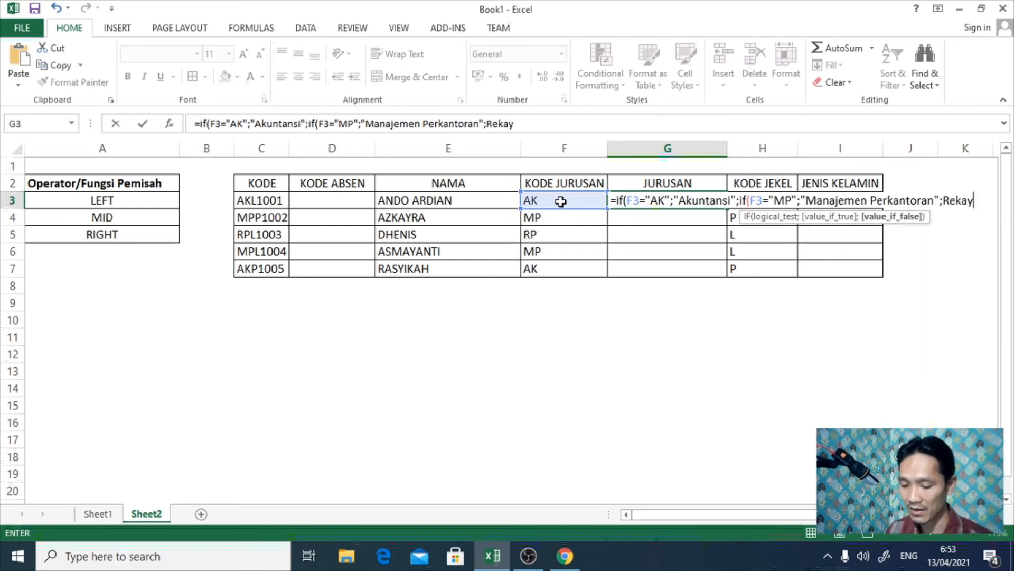
pyautogui.write('asa PErangka')
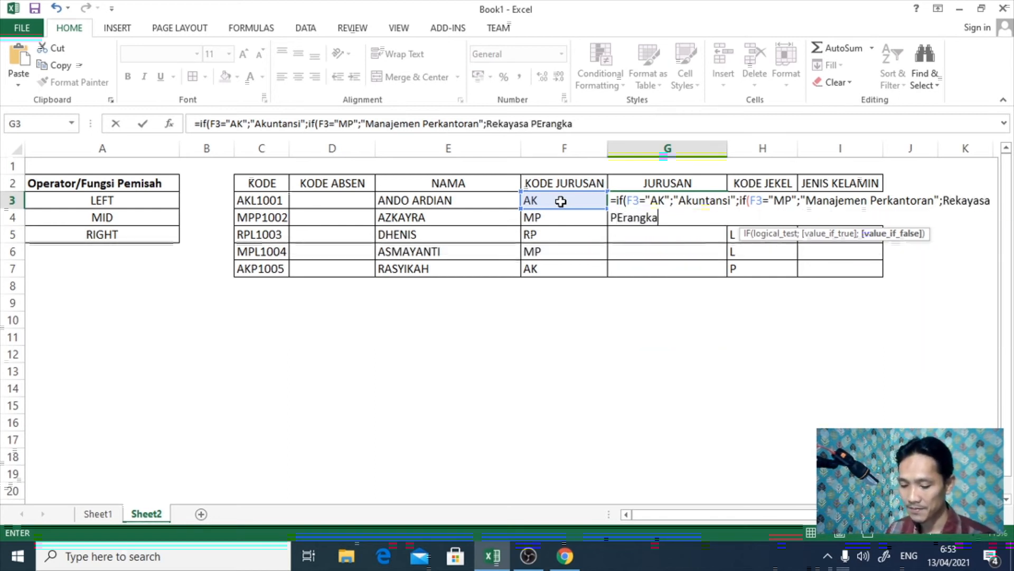
pyautogui.write('t Lunak")')
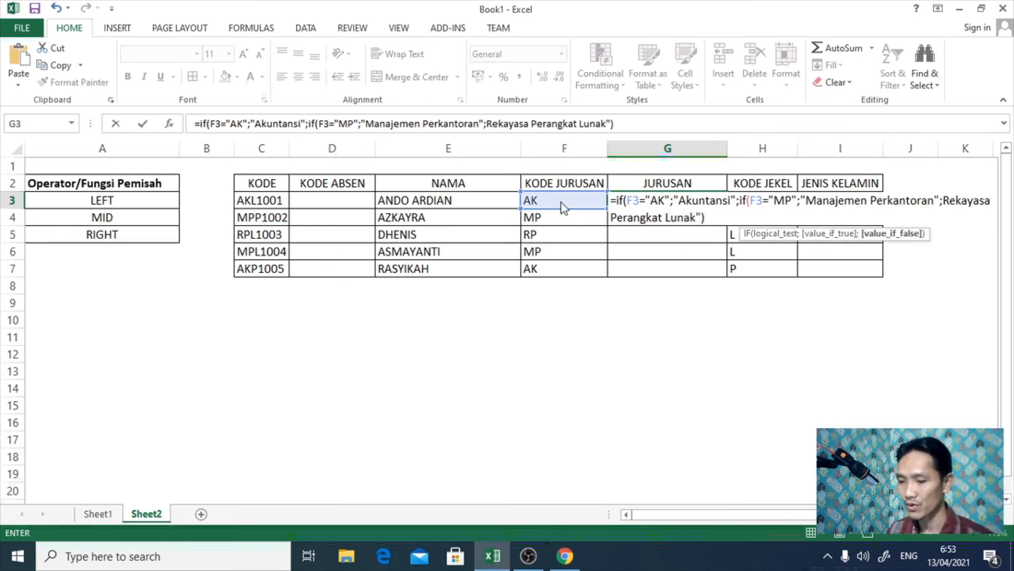
pyautogui.press('Return')
pyautogui.press('Return')
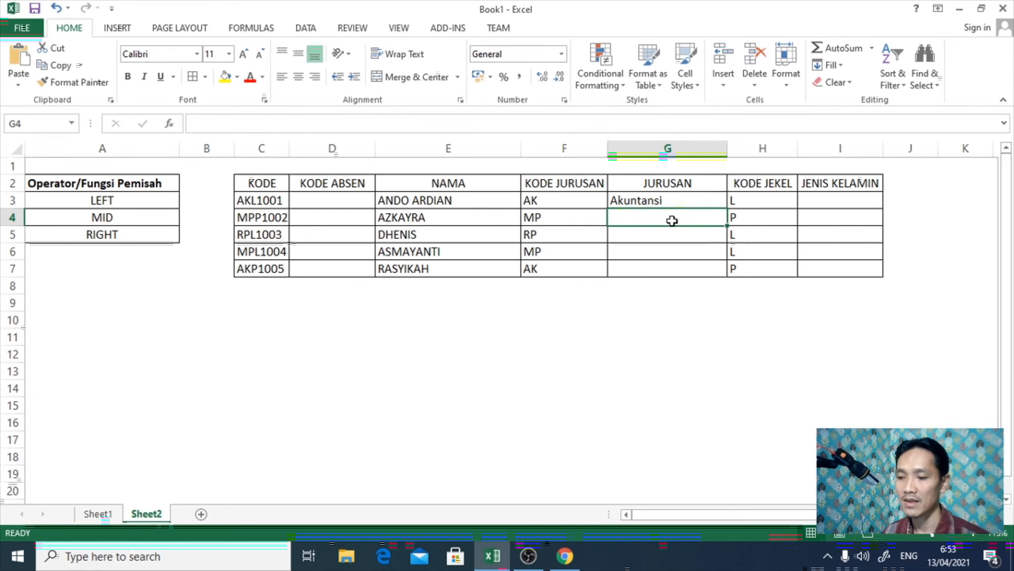
# Fill the JURUSAN formula from G3 down through G7 and widen column G to fit the major names.
pyautogui.click(679, 201)
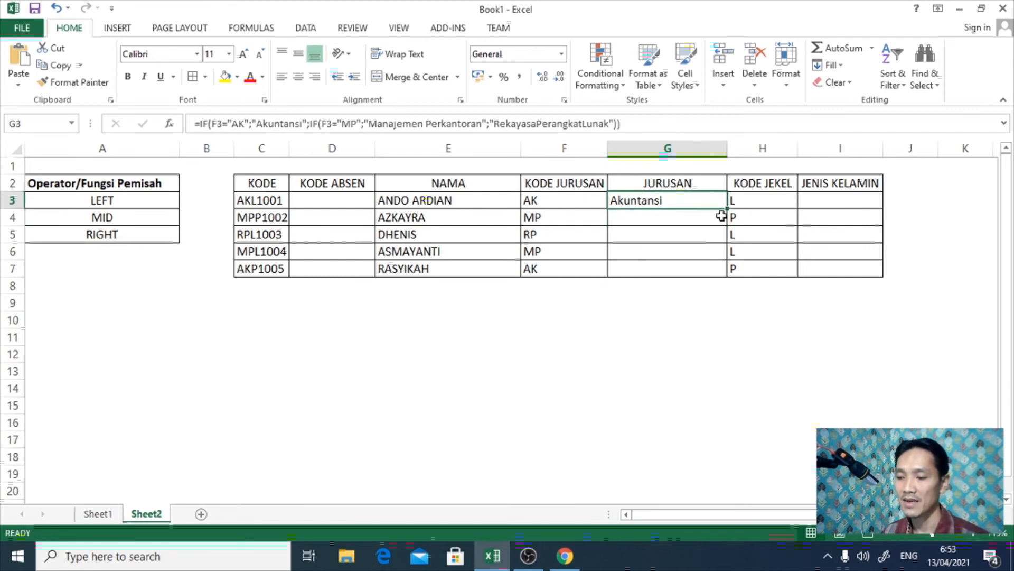
pyautogui.moveTo(728, 209); pyautogui.dragTo(720, 277)
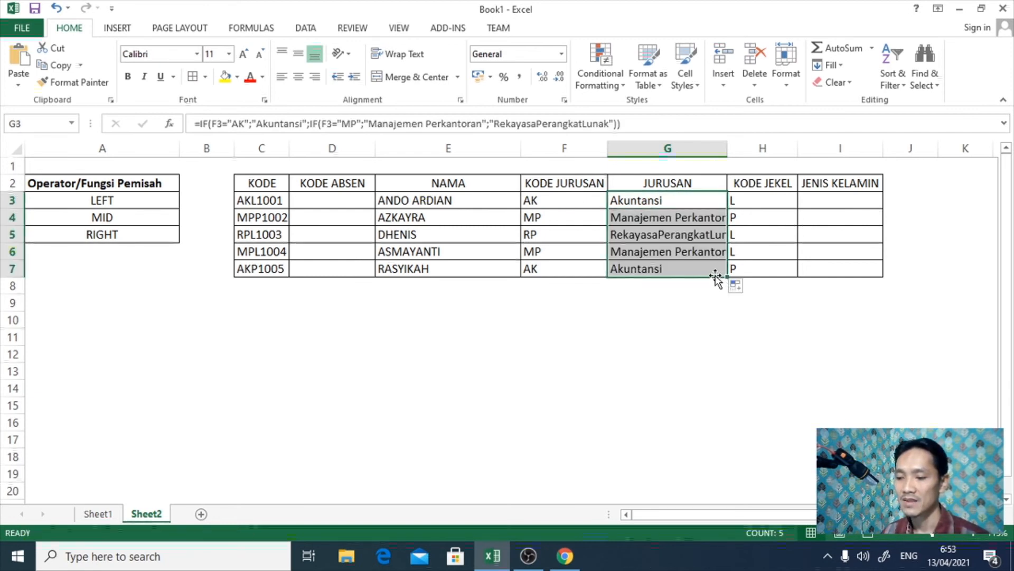
pyautogui.moveTo(728, 149); pyautogui.dragTo(743, 156)
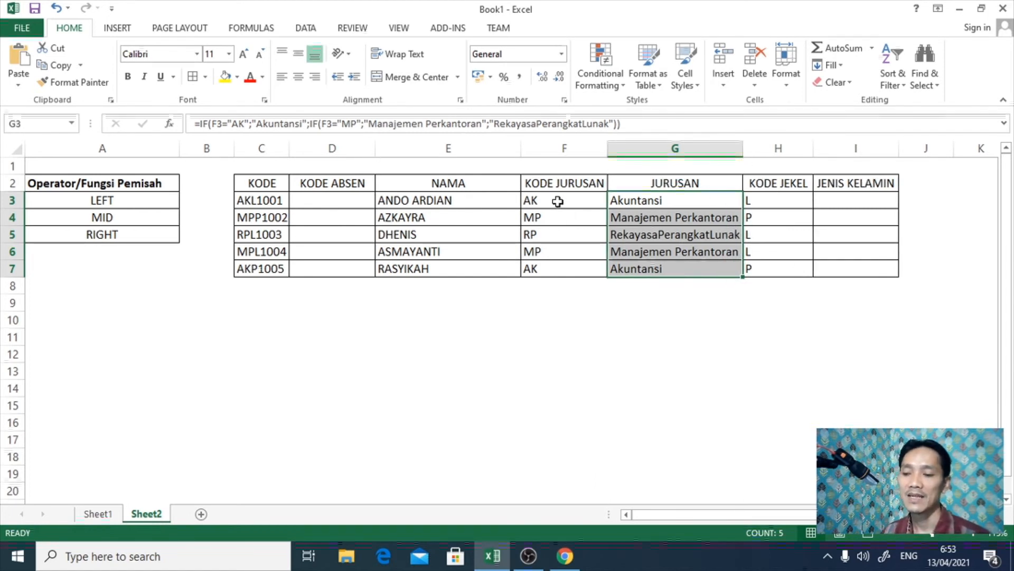
# Examine the JURUSAN formula in G3 and the KODE JURUSAN column it refers to.
pyautogui.click(661, 199)
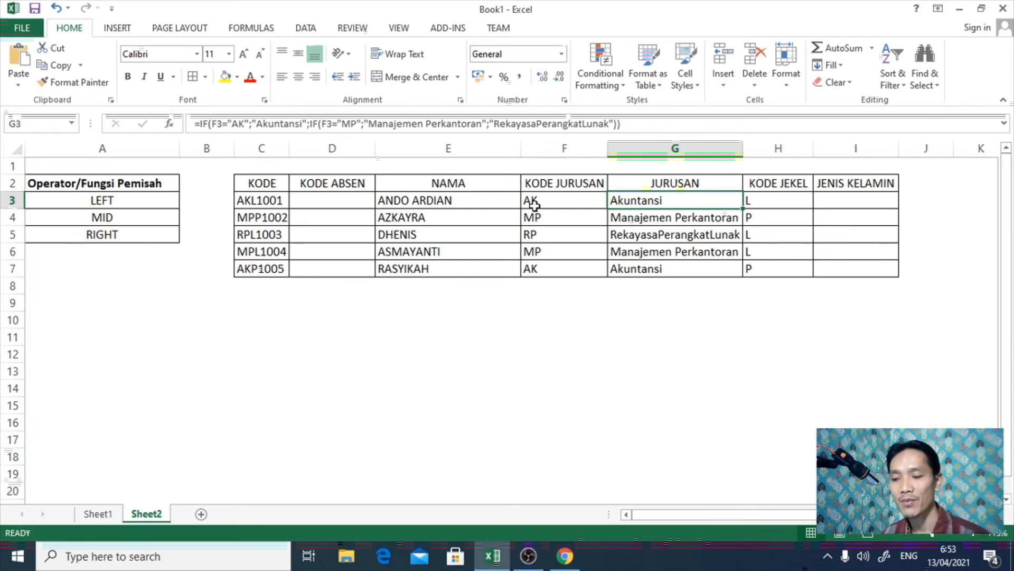
pyautogui.click(560, 149)
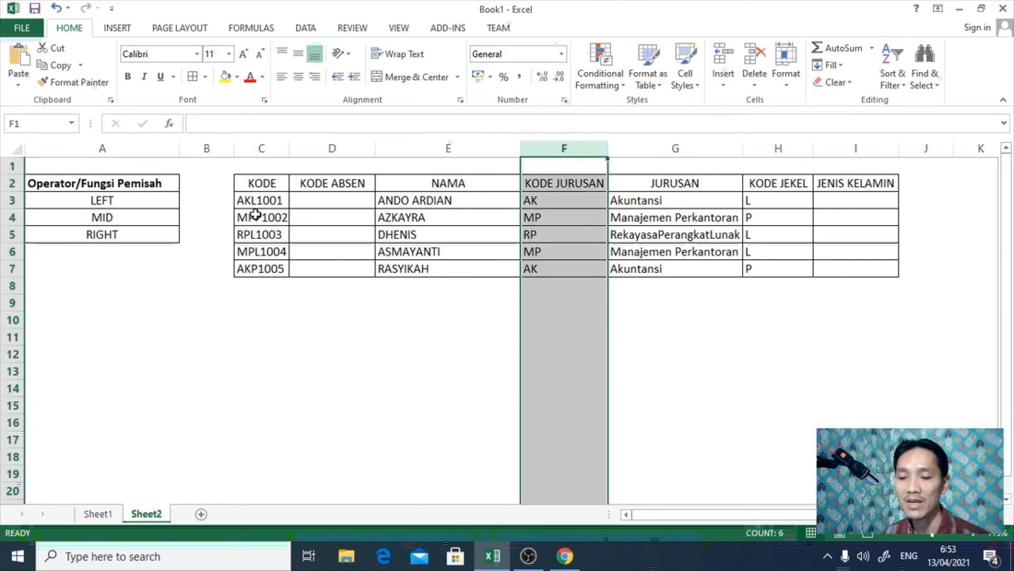
pyautogui.click(261, 198)
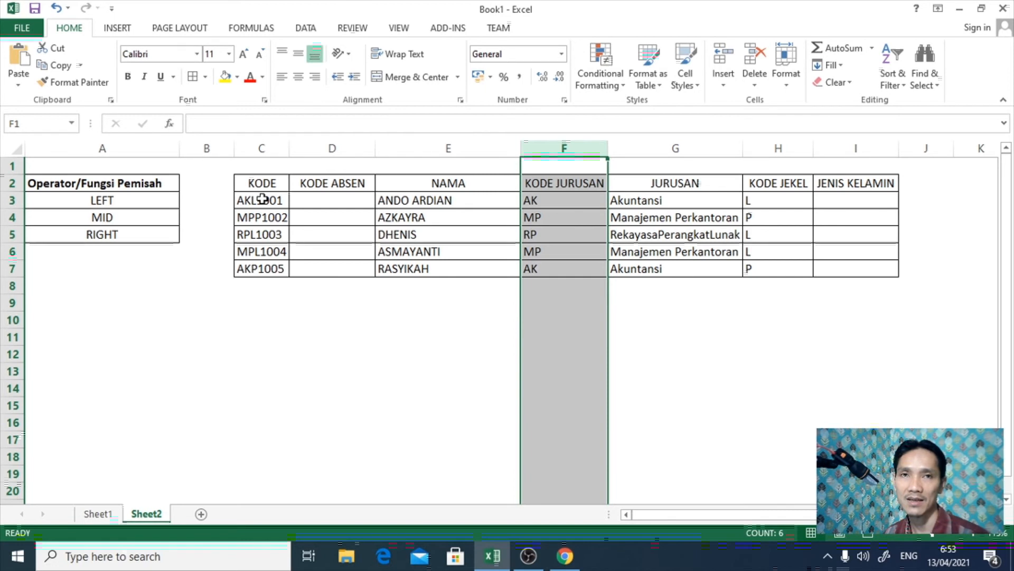
# Replace the F3 reference in the outer IF of G3's formula with LEFT(C3;2).
pyautogui.click(672, 204)
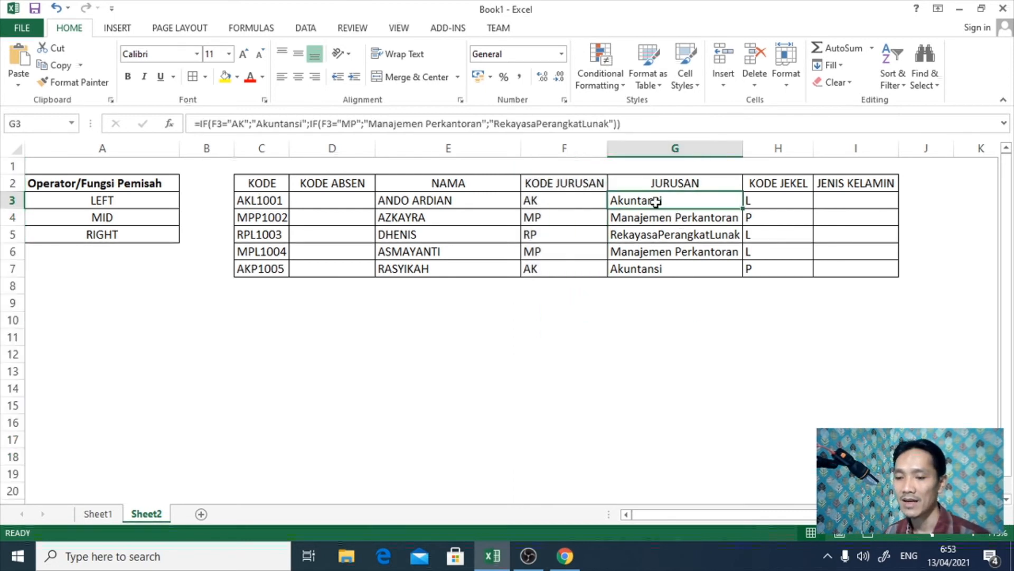
pyautogui.click(221, 123)
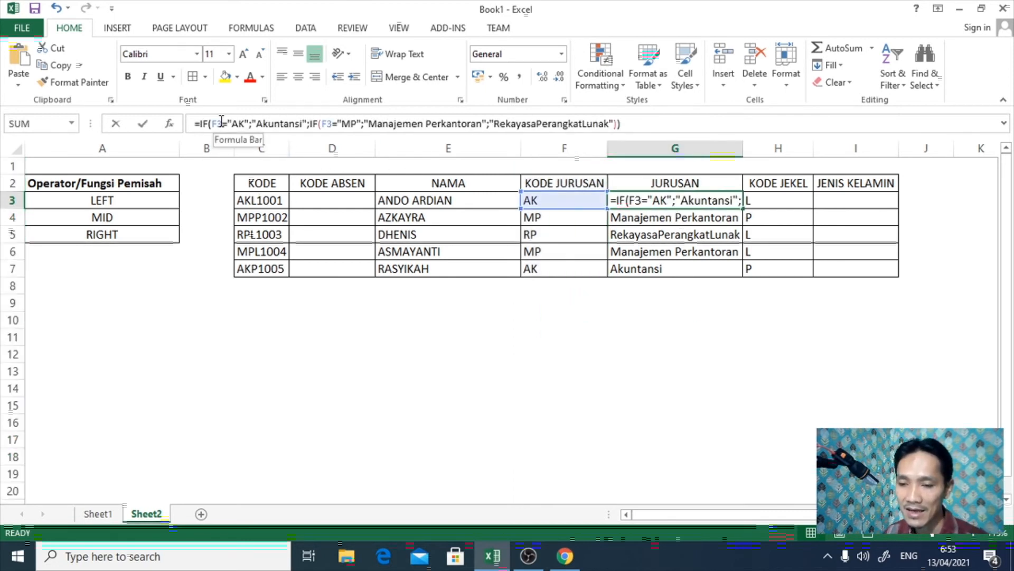
pyautogui.doubleClick(217, 123)
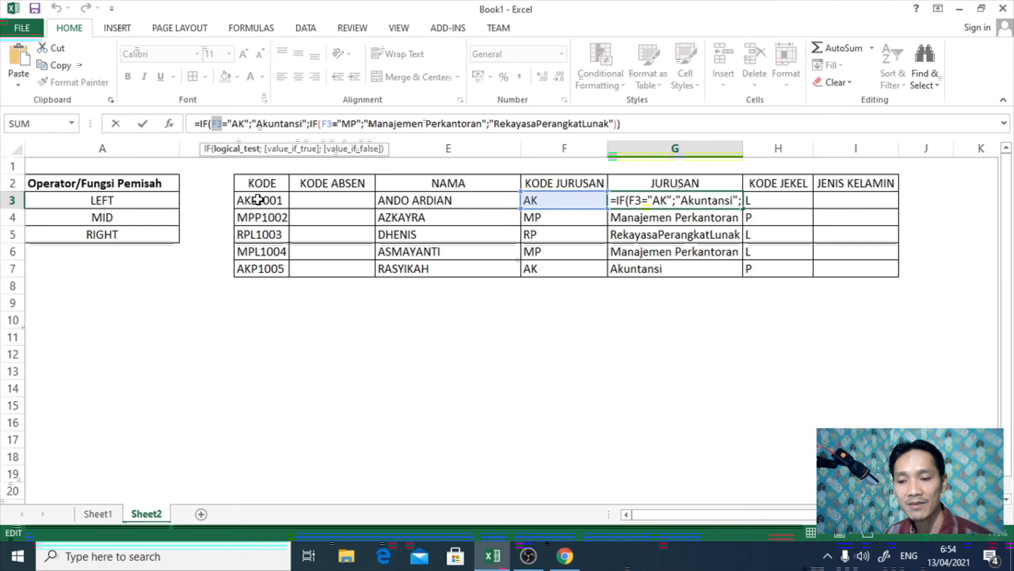
pyautogui.write('left')
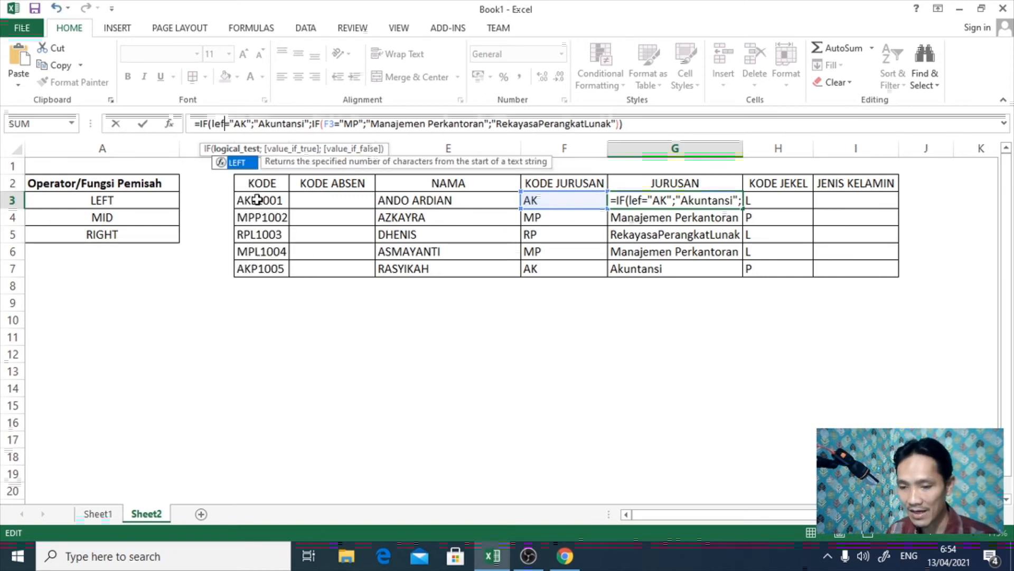
pyautogui.write('(')
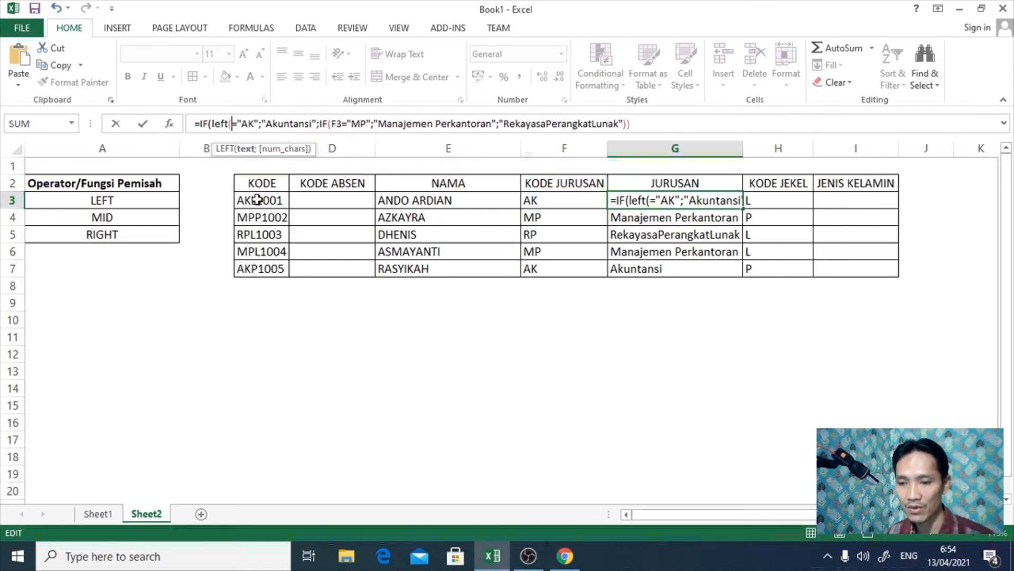
pyautogui.click(257, 200)
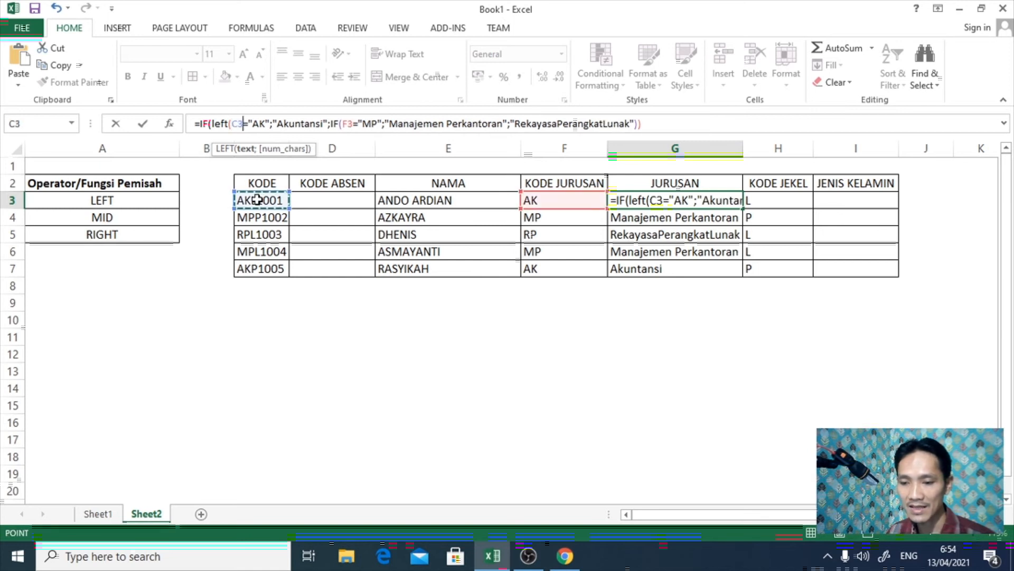
pyautogui.write(';')
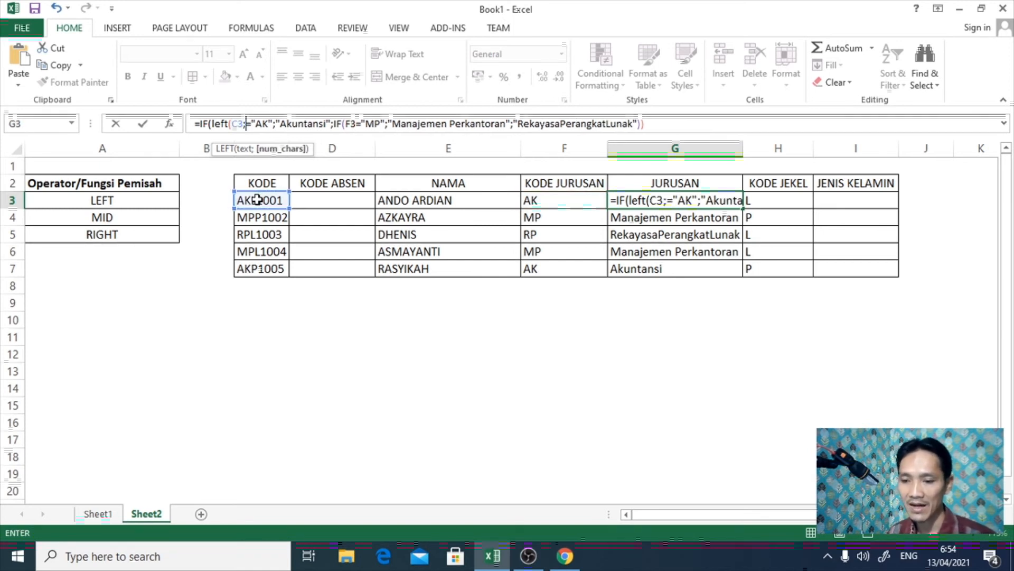
pyautogui.write('2')
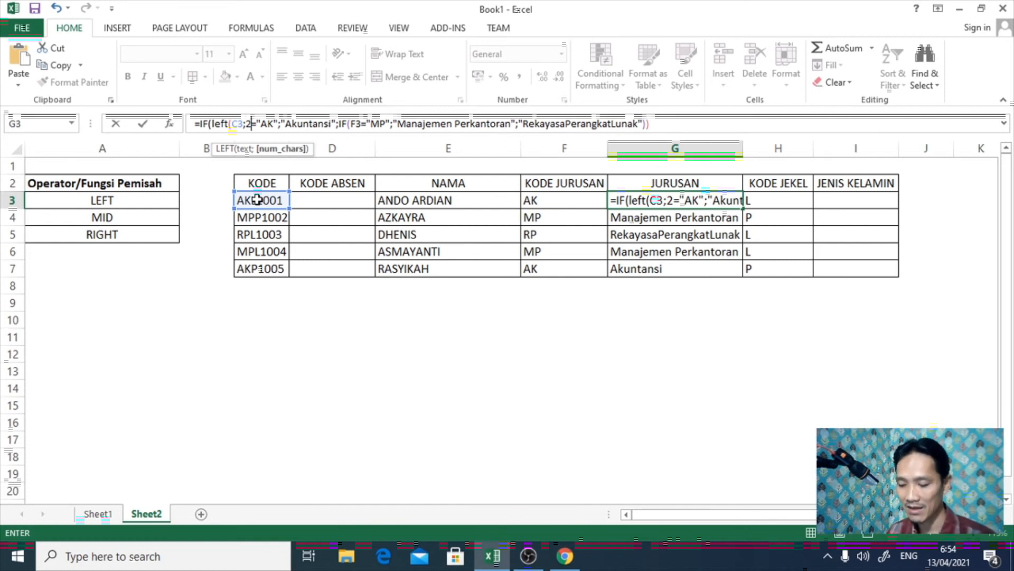
pyautogui.write(')')
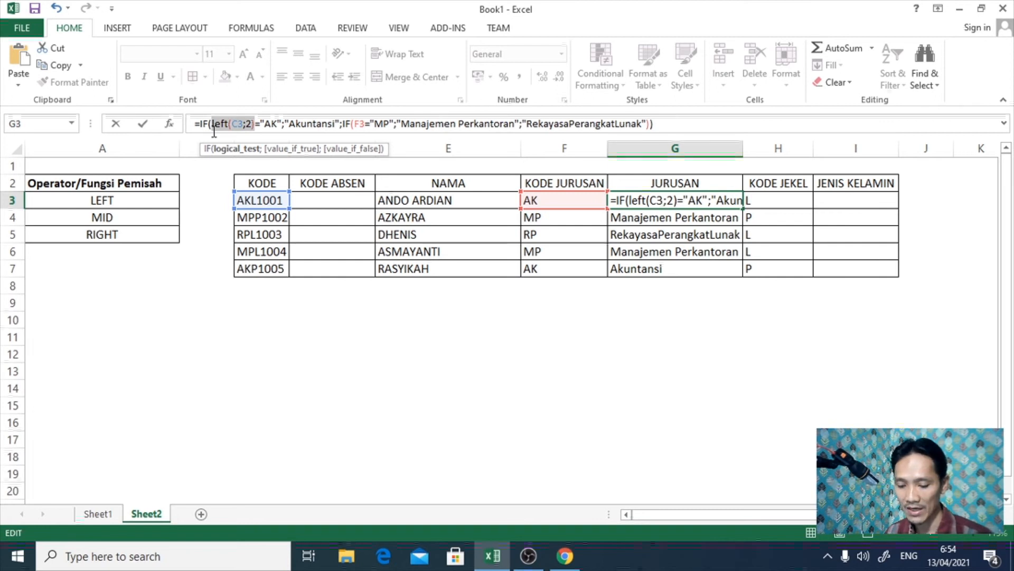
# Replace the nested IF's F3 reference in G3 with LEFT(C3;2) and fill the formula down through G7.
pyautogui.moveTo(360, 124)
pyautogui.mouseDown()
pyautogui.moveTo(350, 124)
pyautogui.moveTo(370, 124)
pyautogui.mouseUp()
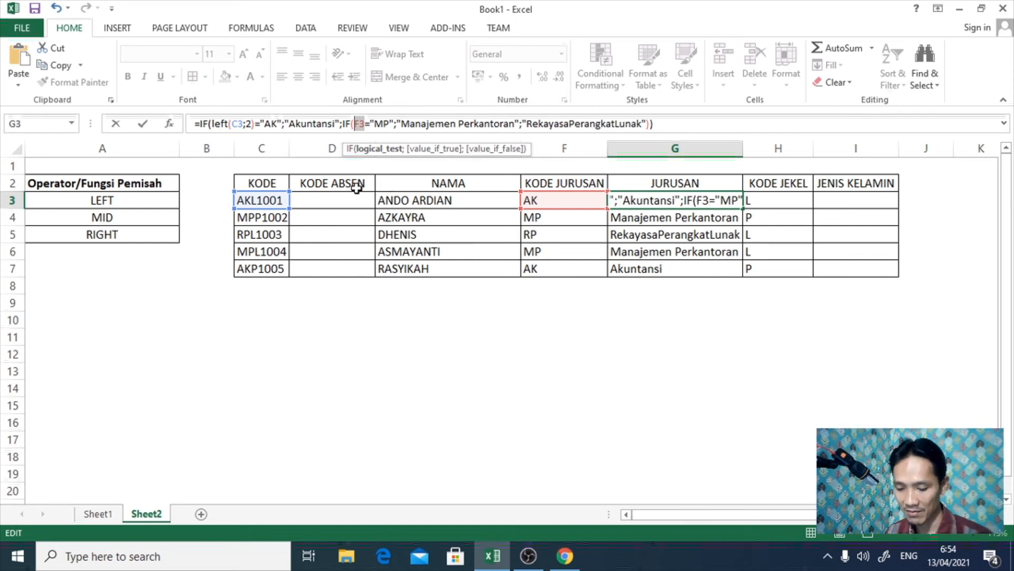
pyautogui.hotkey('ctrl', 'v')
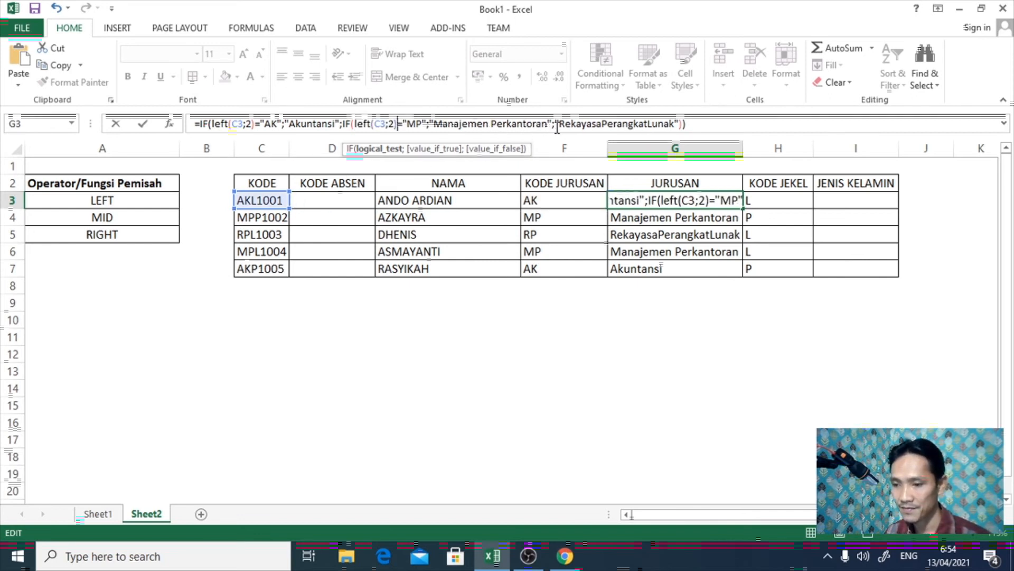
pyautogui.click(709, 125)
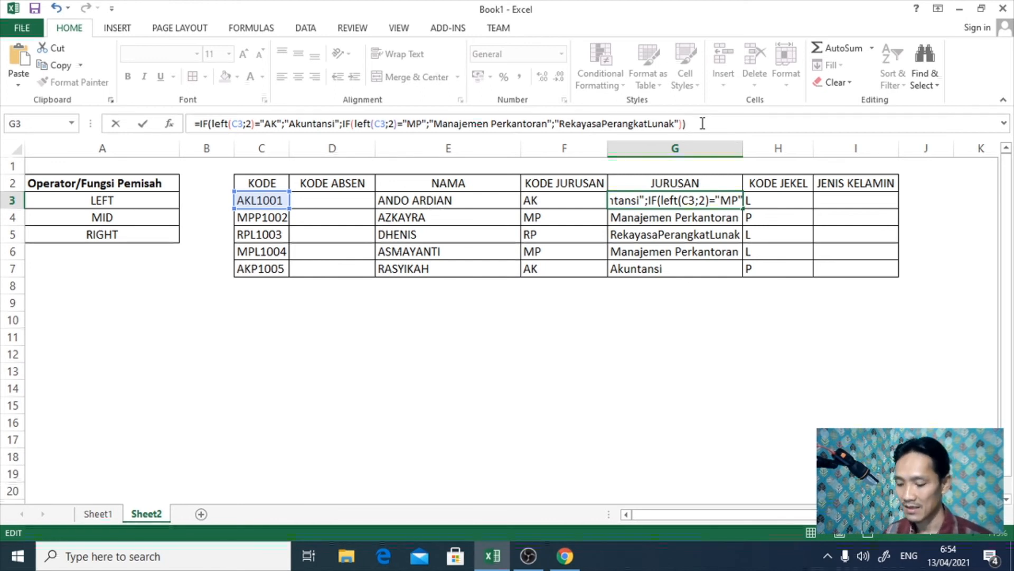
pyautogui.press('Return')
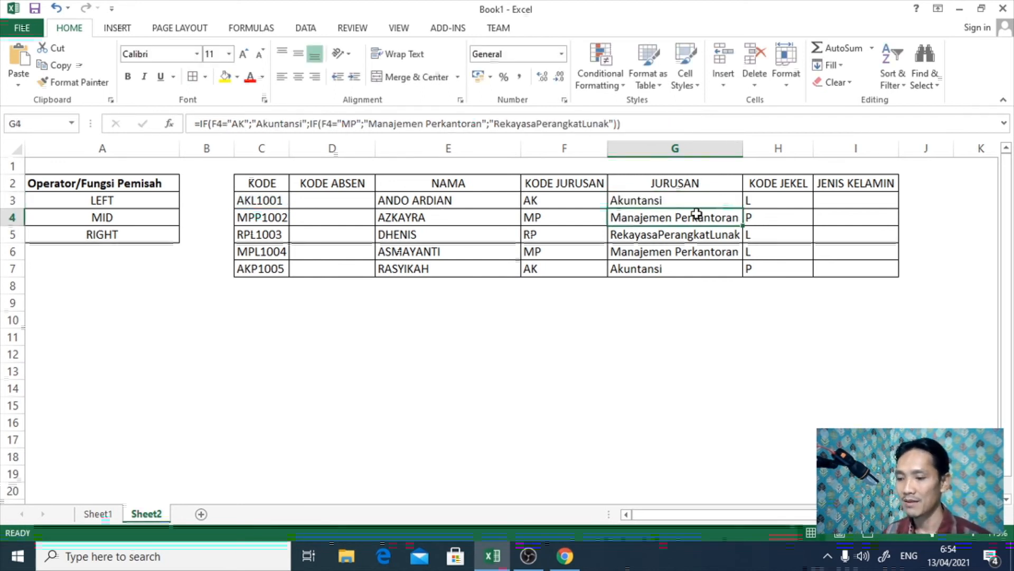
pyautogui.click(700, 204)
pyautogui.moveTo(742, 208); pyautogui.dragTo(736, 277)
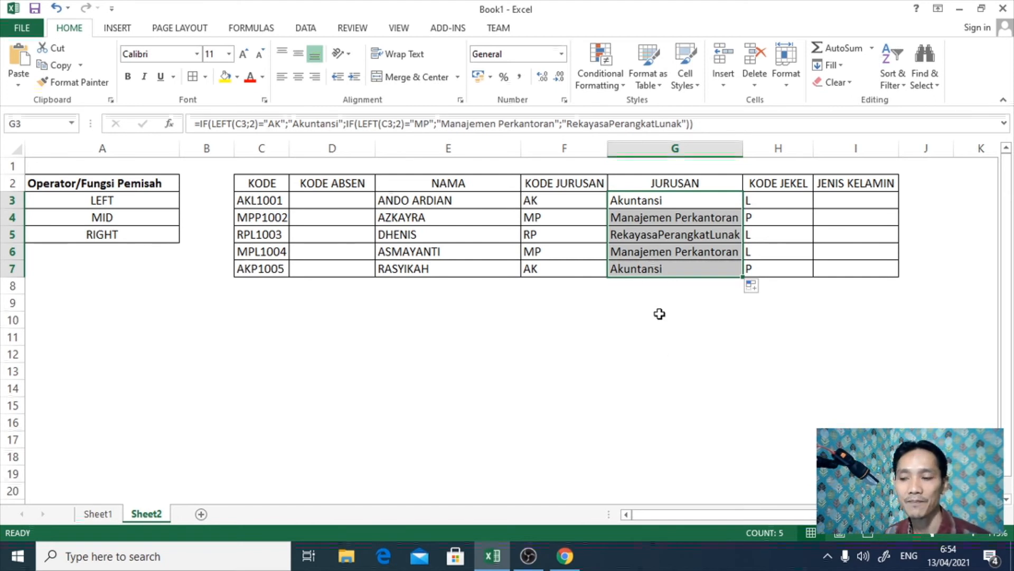
# Delete the KODE JURUSAN column F from the sheet.
pyautogui.click(652, 201)
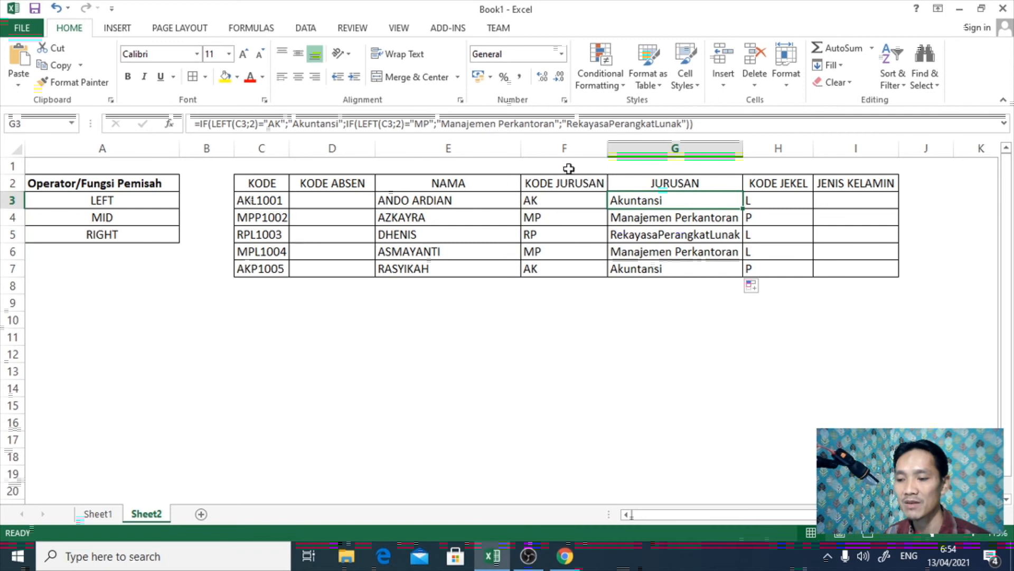
pyautogui.rightClick(558, 149)
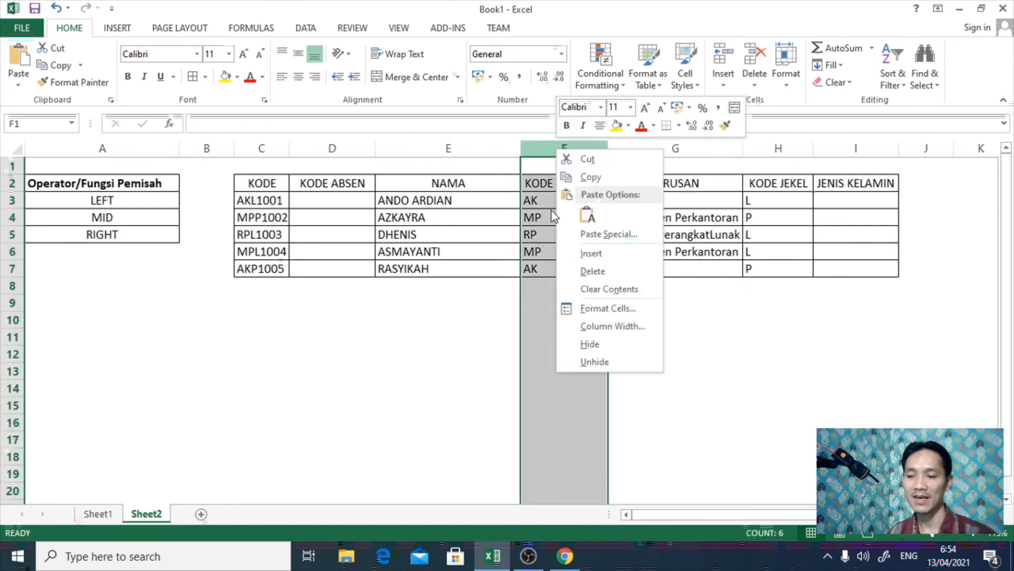
pyautogui.click(593, 271)
pyautogui.click(638, 337)
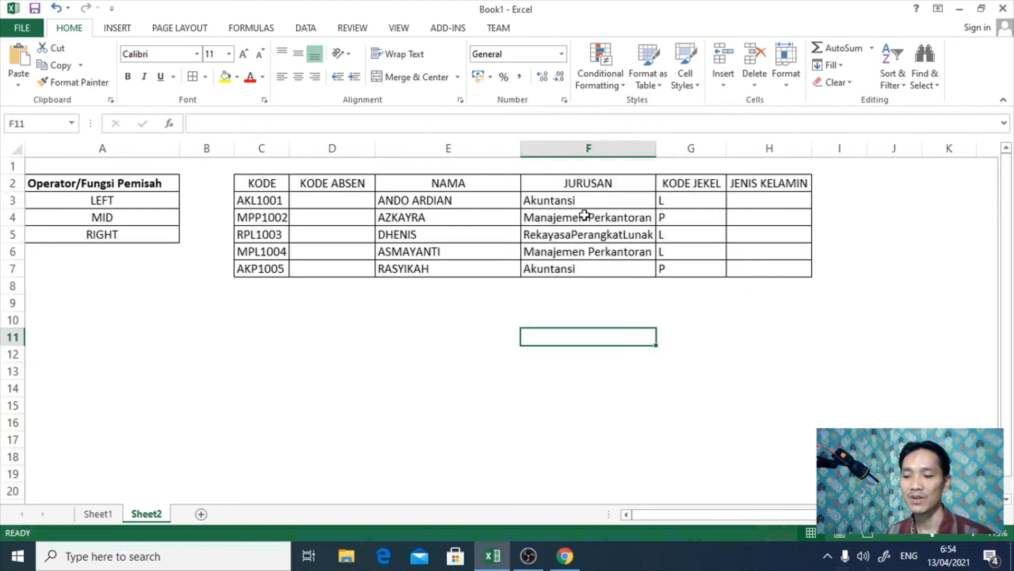
# Check the formulas in JURUSAN cells F3, F4 and F6.
pyautogui.click(562, 200)
pyautogui.click(555, 215)
pyautogui.click(556, 253)
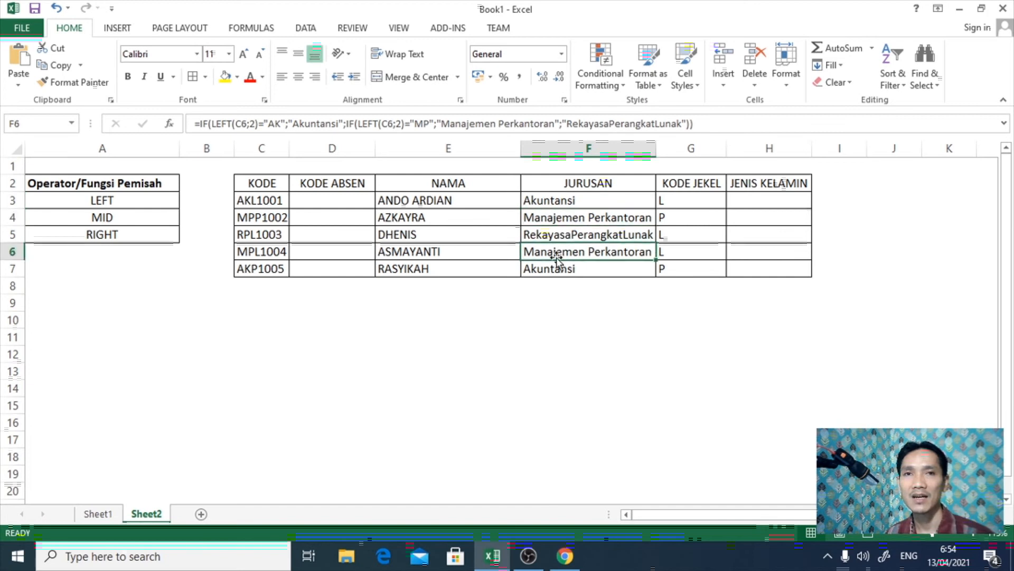
pyautogui.click(569, 200)
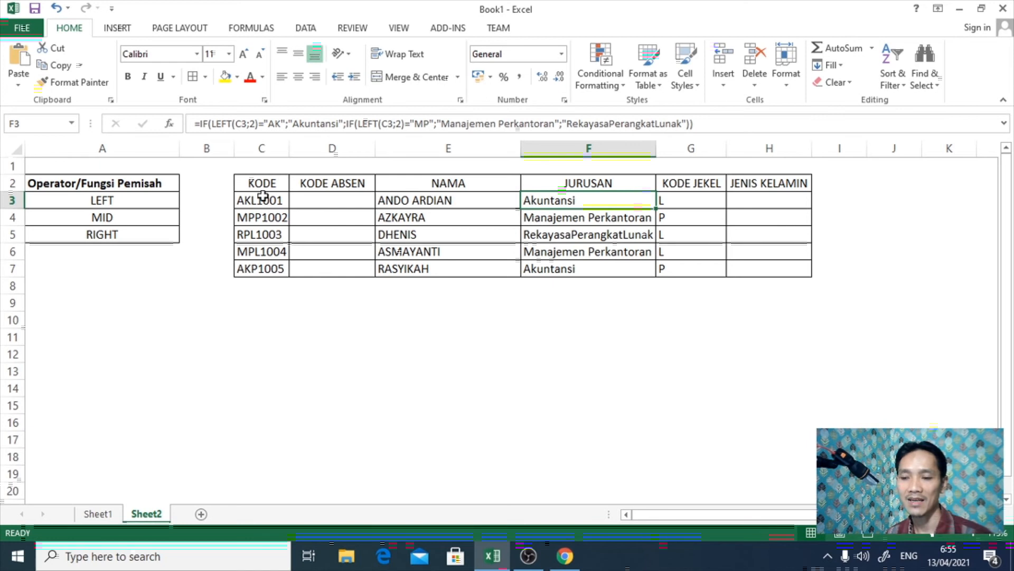
# Start an IF formula in JENIS KELAMIN cell H3 with the test MID(C3;3;1)="L".
pyautogui.click(765, 209)
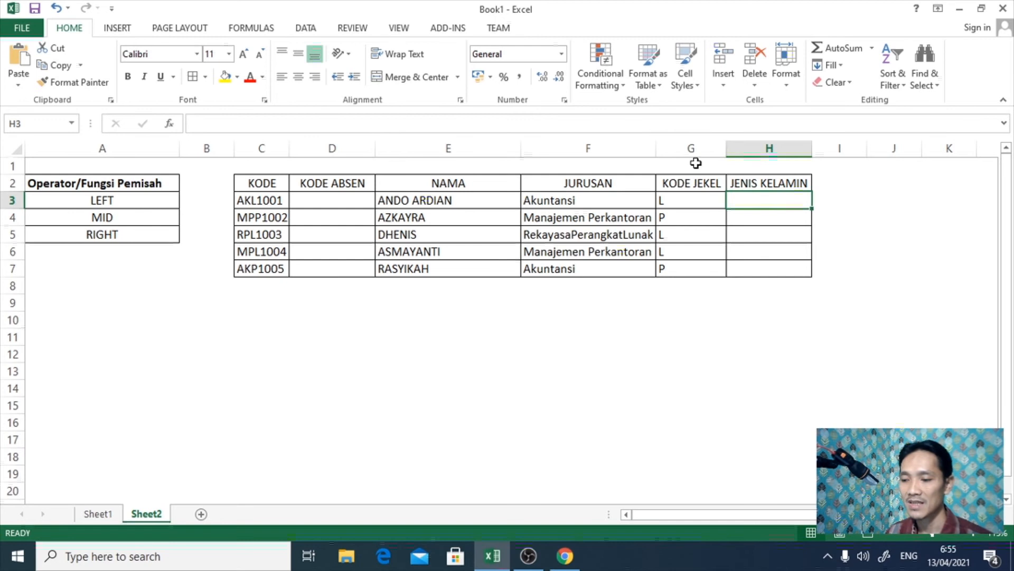
pyautogui.click(686, 201)
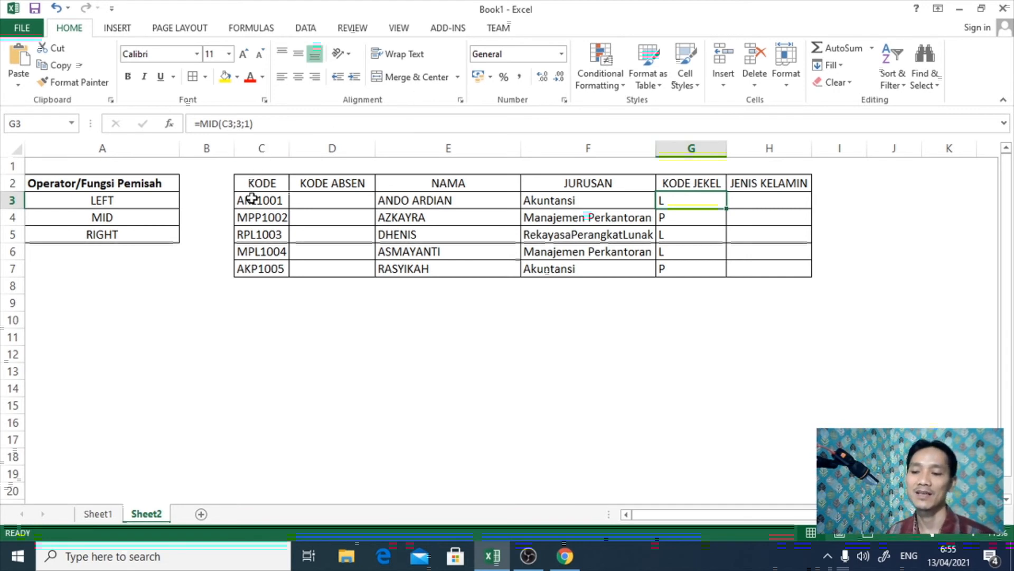
pyautogui.click(750, 202)
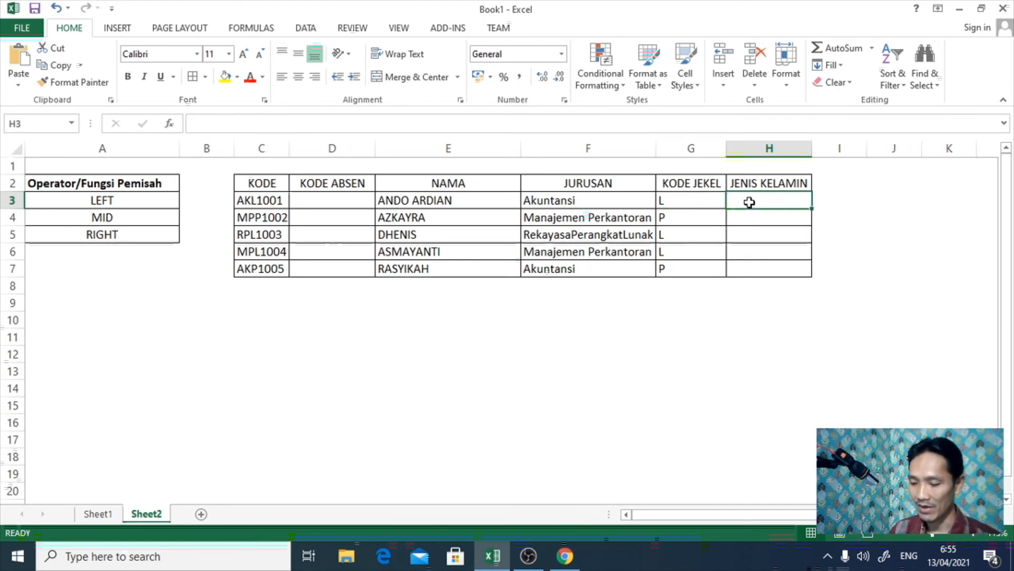
pyautogui.write('=')
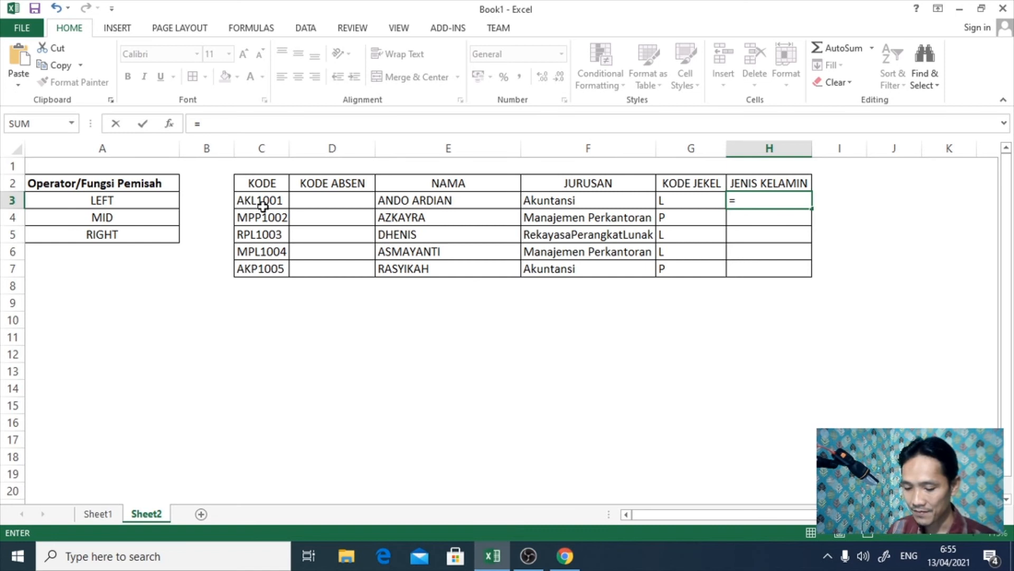
pyautogui.write('if(')
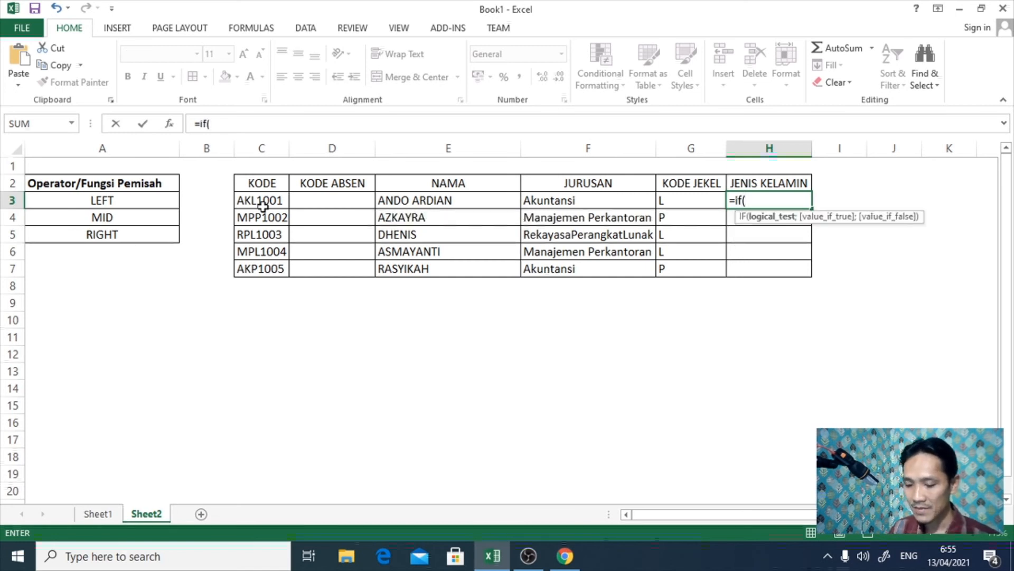
pyautogui.write('mid(')
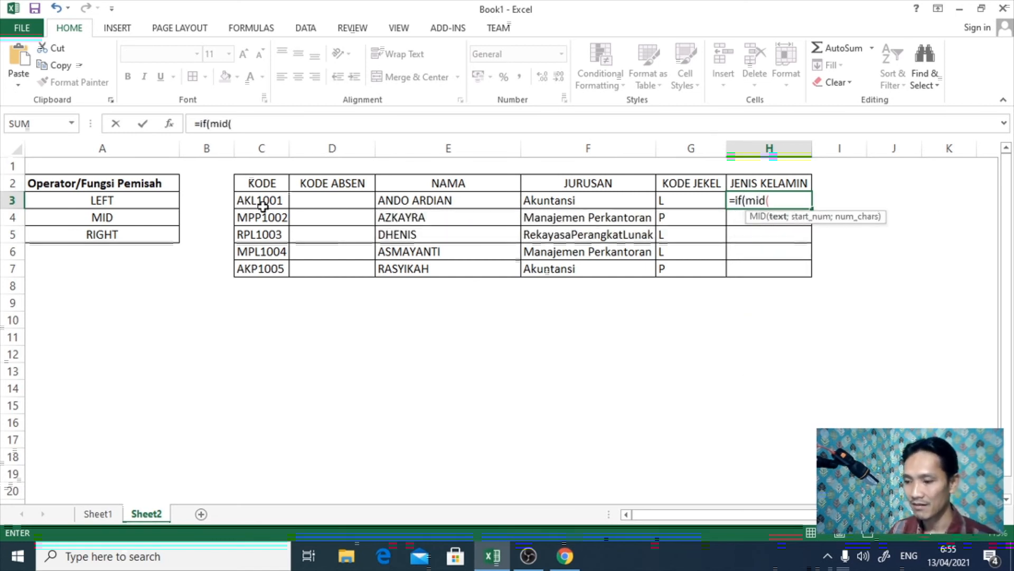
pyautogui.click(263, 203)
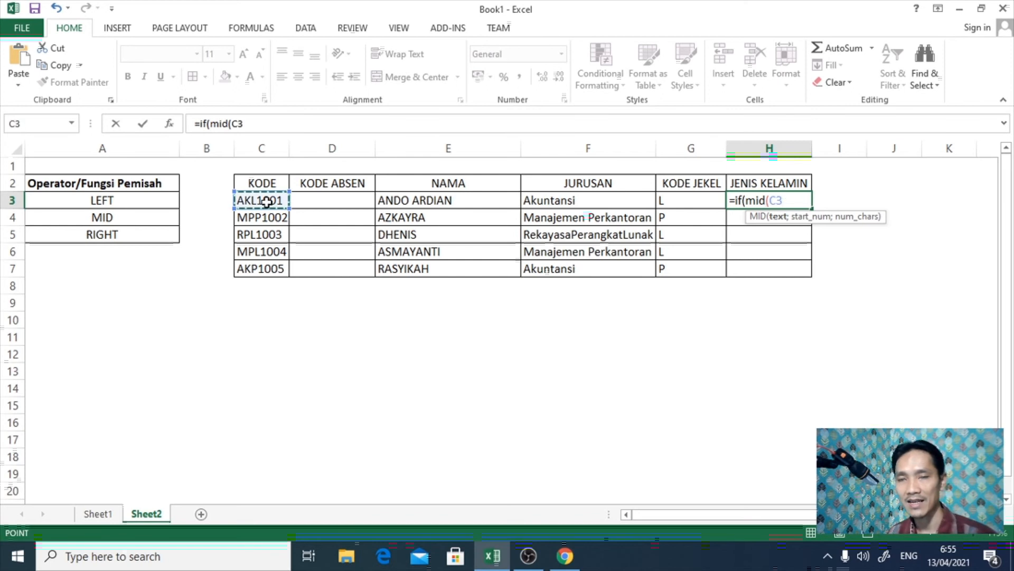
pyautogui.write(';')
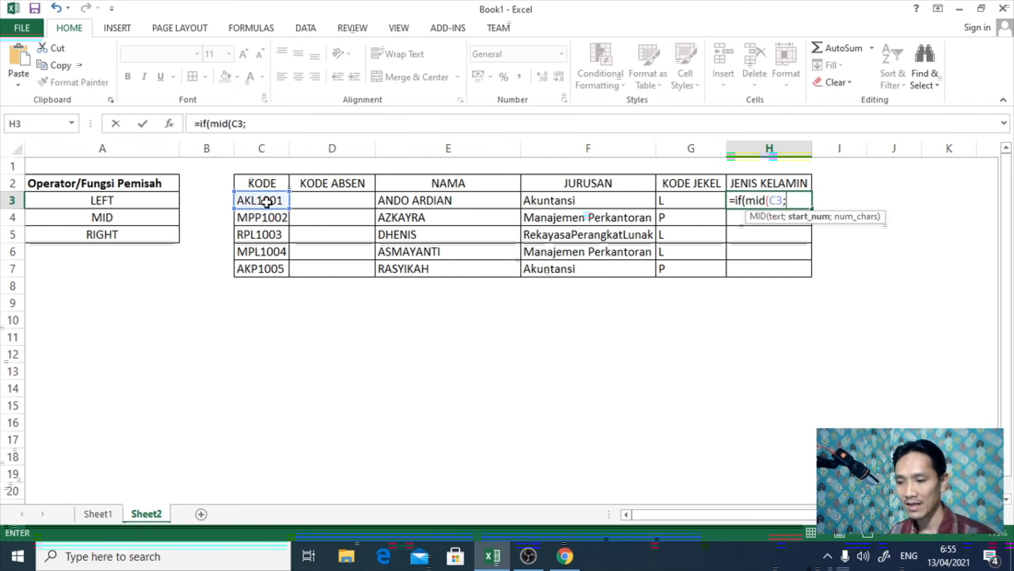
pyautogui.write('3;')
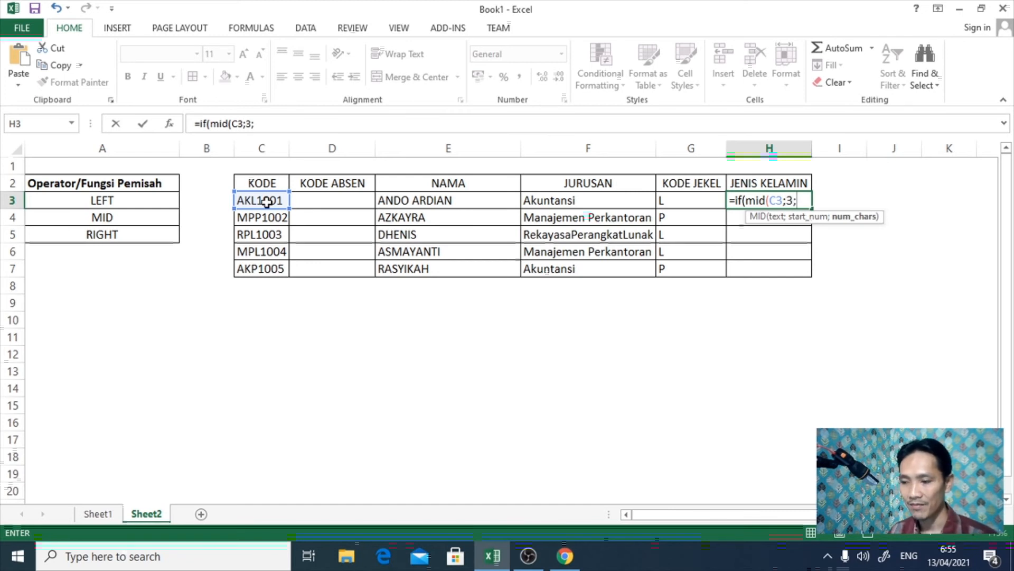
pyautogui.write('1')
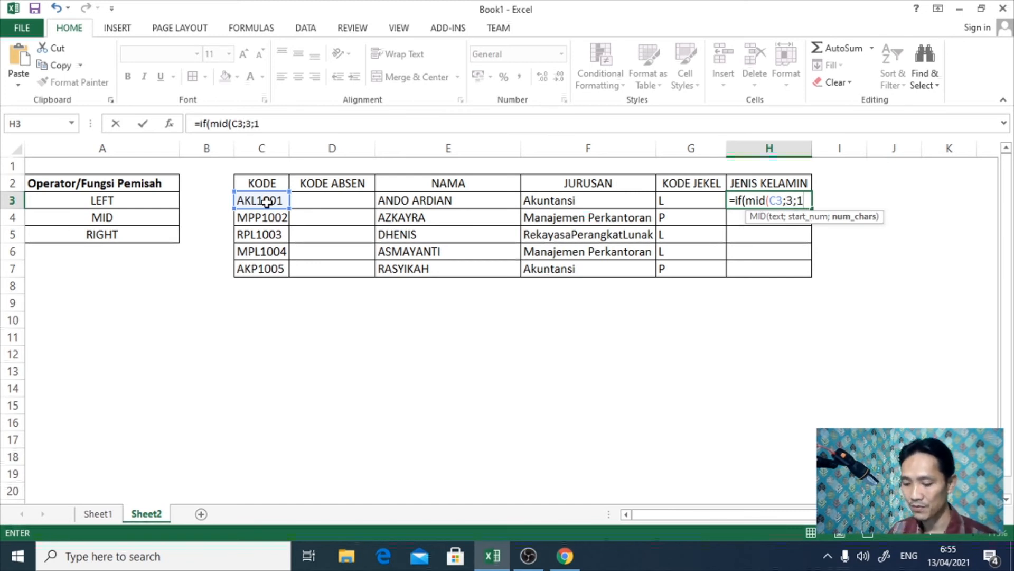
pyautogui.write(')="L')
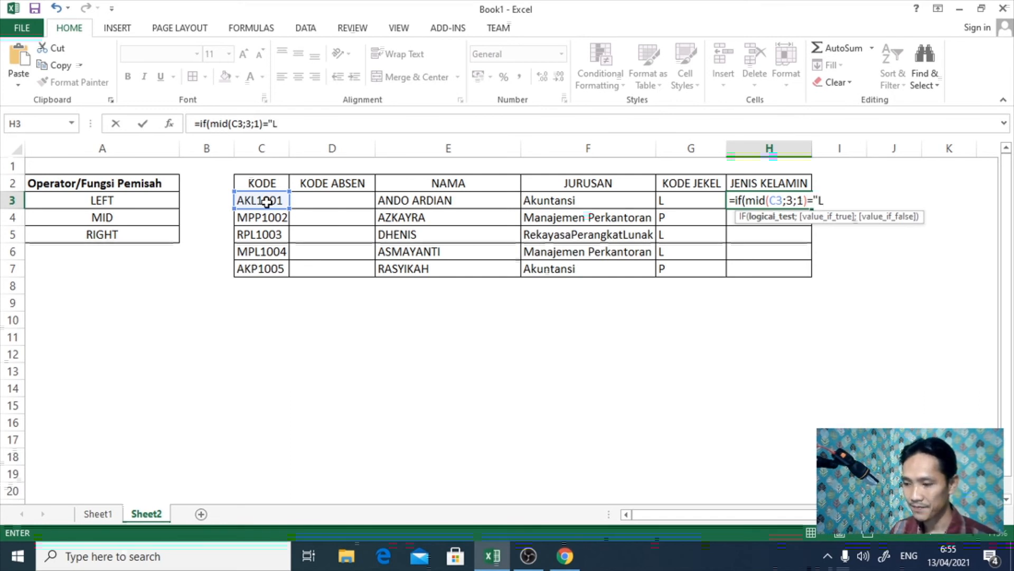
pyautogui.write('";')
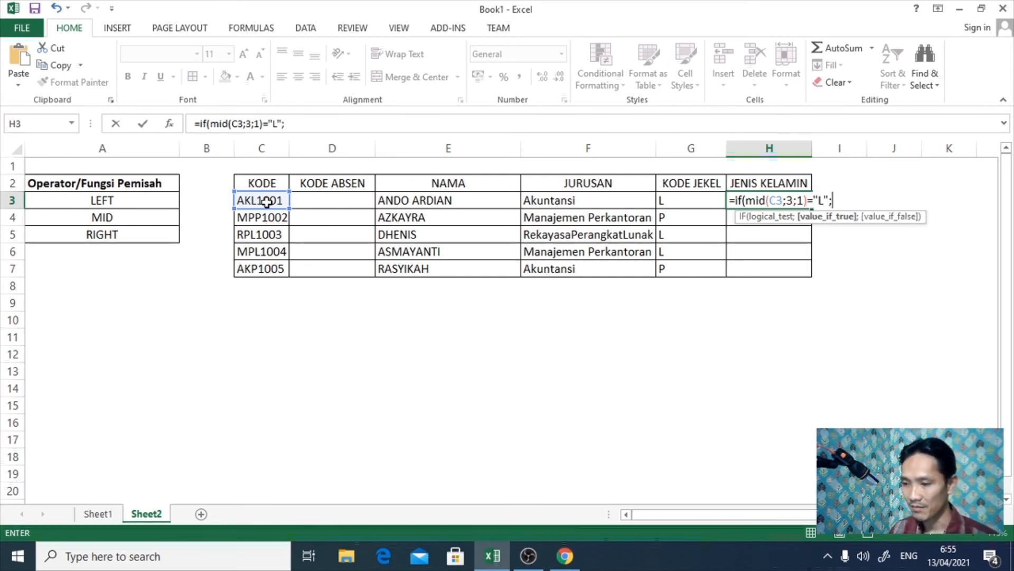
# Complete H3's IF with "Laki-Laki" for true and "Perempuan" for false, and fill the formula down through H7.
pyautogui.write('"Laki')
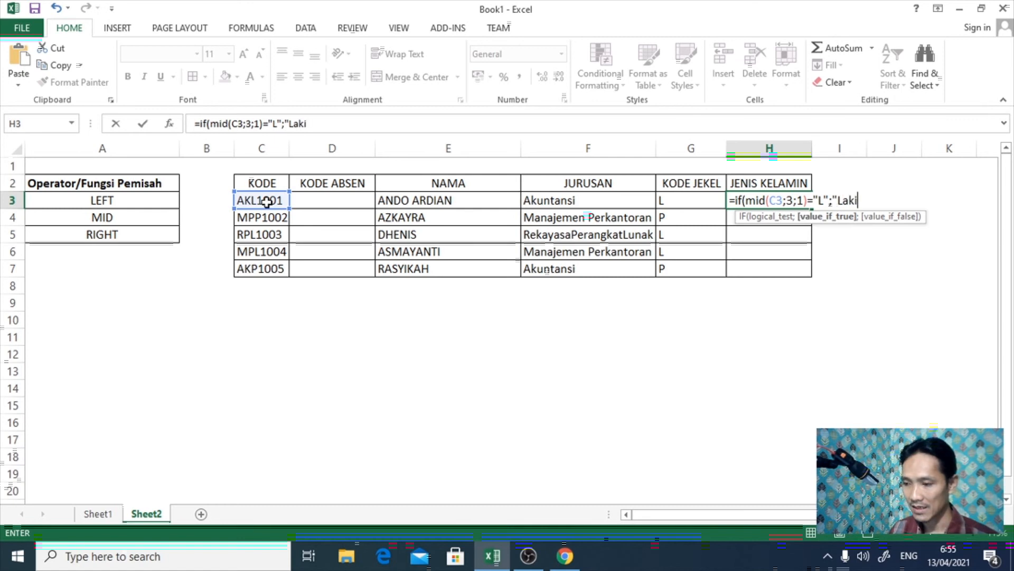
pyautogui.write('-Laki";"')
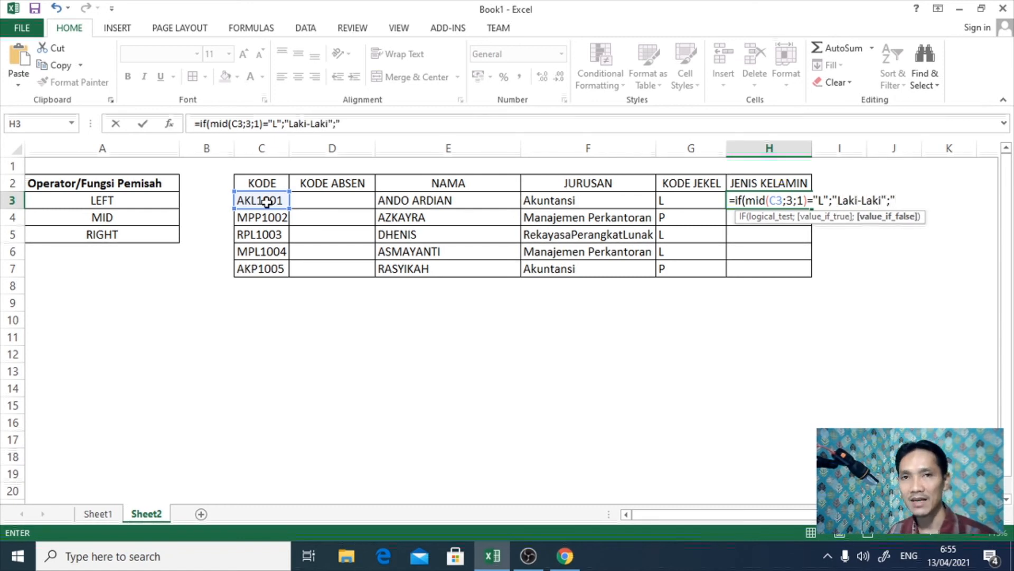
pyautogui.write('Perempuan')
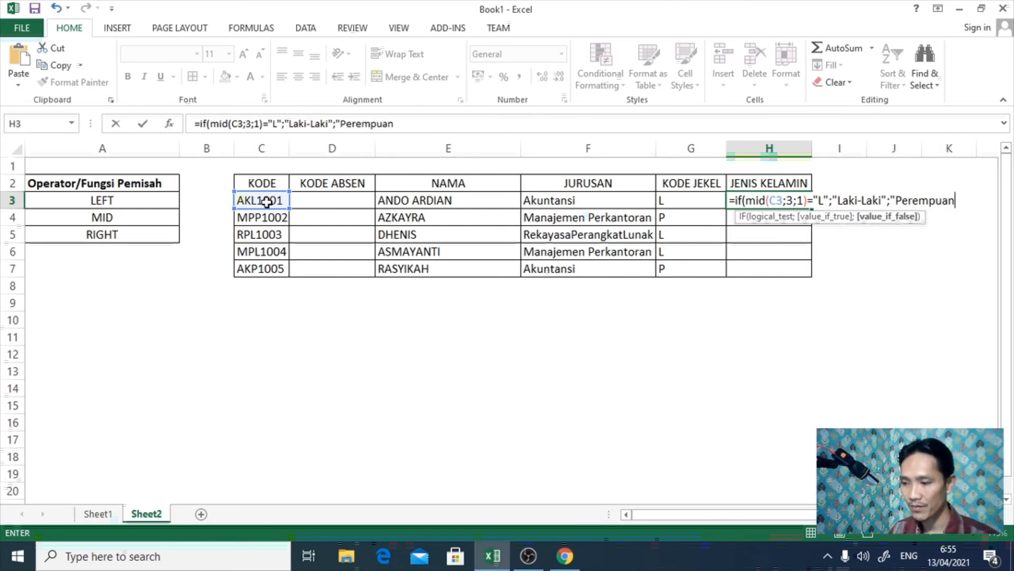
pyautogui.write('")')
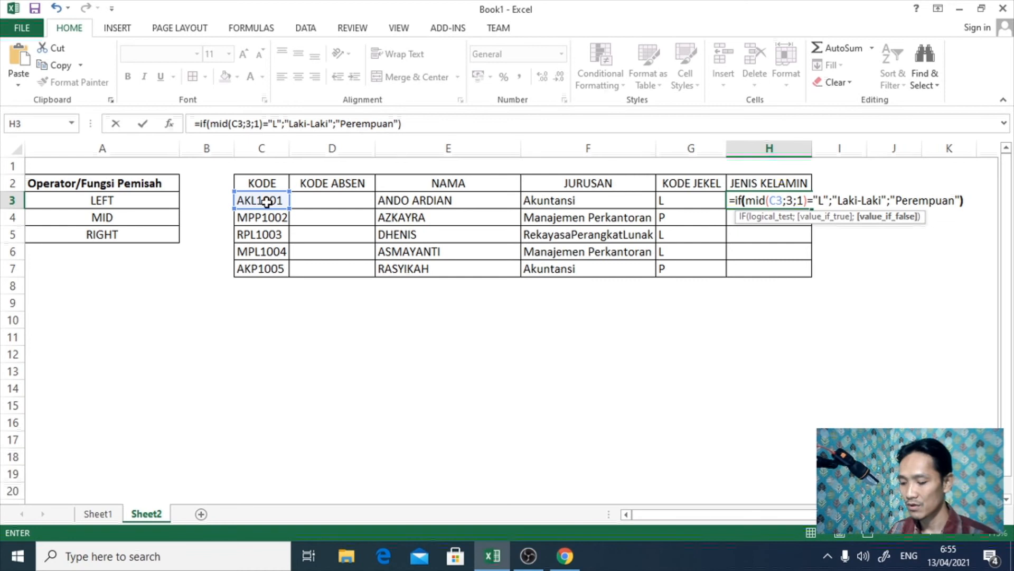
pyautogui.press('Return')
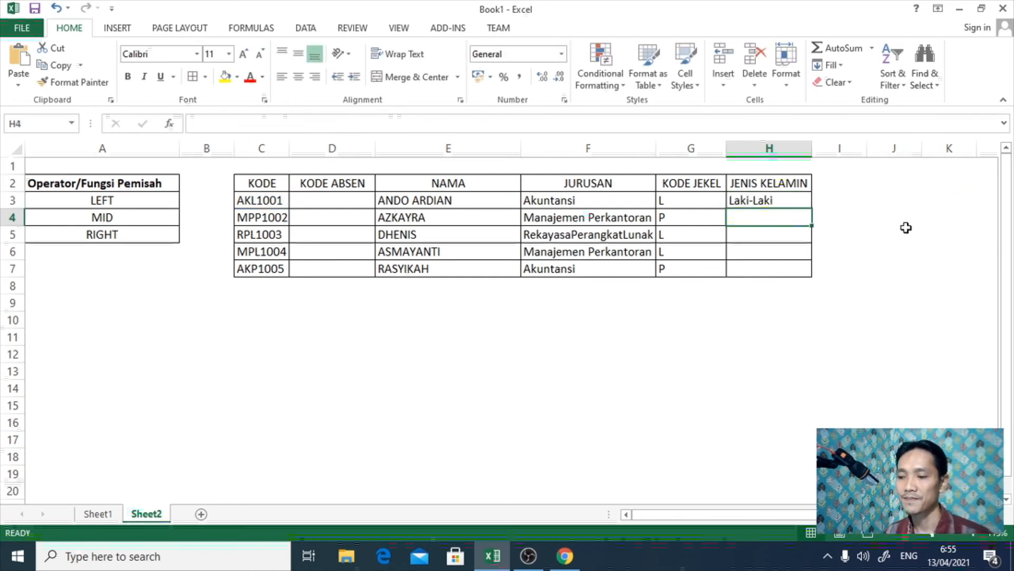
pyautogui.click(777, 200)
pyautogui.moveTo(812, 208); pyautogui.dragTo(813, 272)
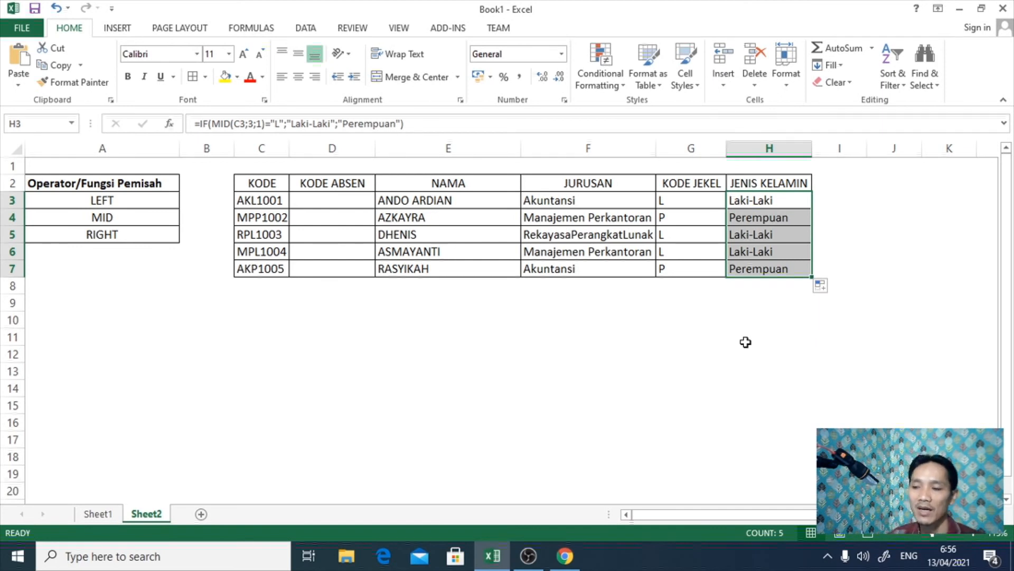
# Replace MID(C3;3;1) in H3's IF formula with a reference to G3 and fill it down through H7.
pyautogui.click(241, 127)
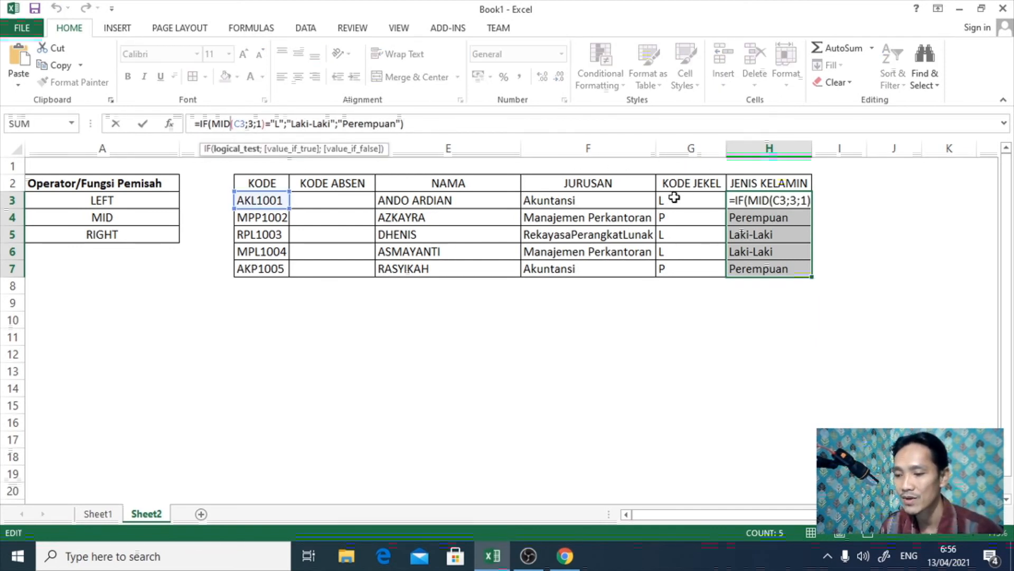
pyautogui.click(688, 148)
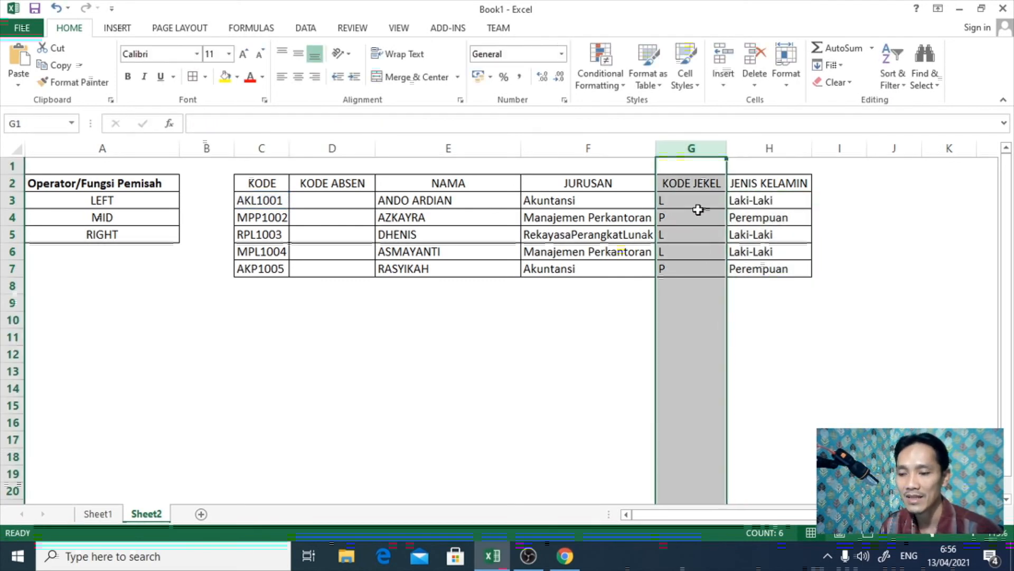
pyautogui.click(697, 214)
pyautogui.click(692, 201)
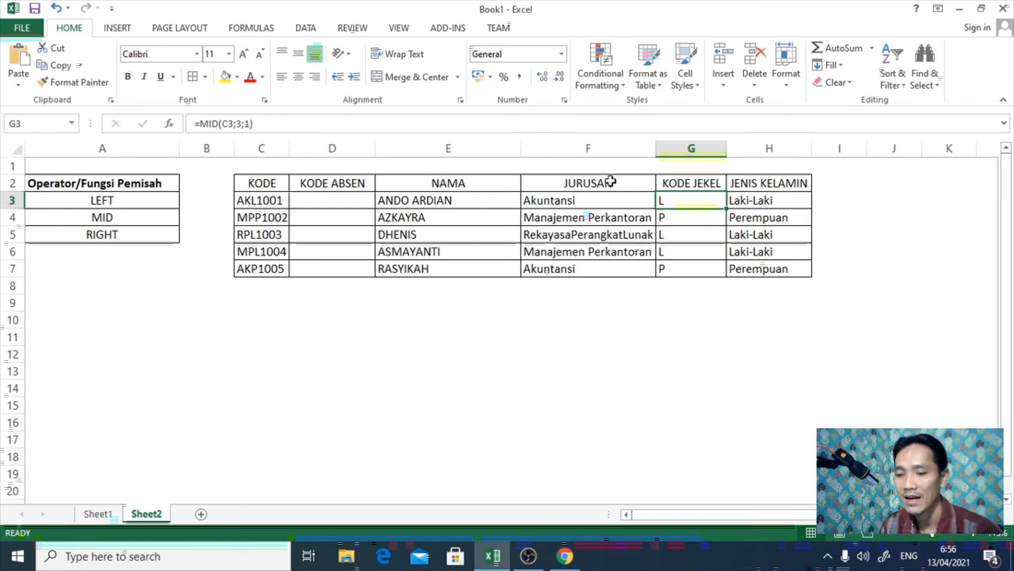
pyautogui.click(777, 206)
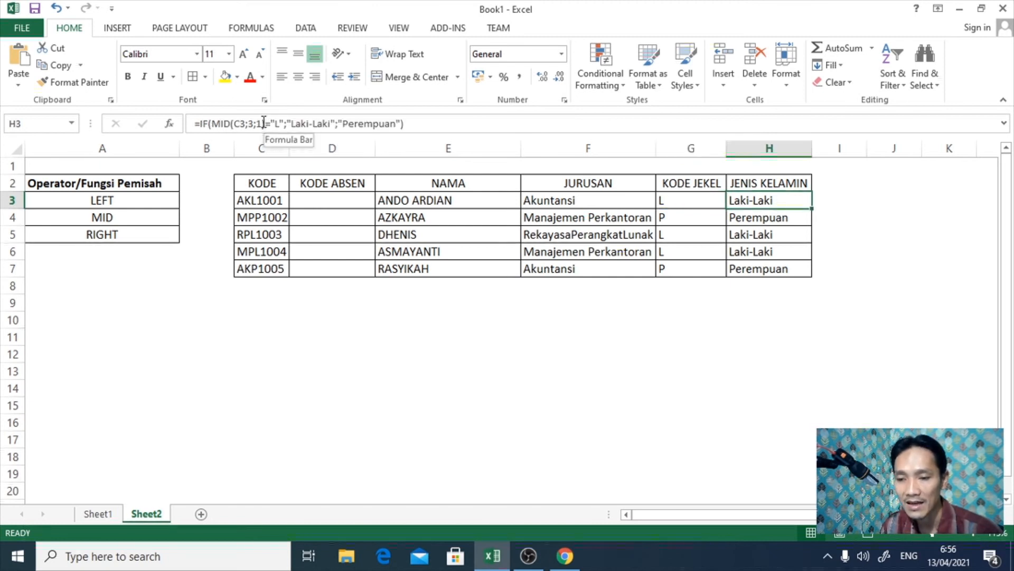
pyautogui.moveTo(266, 121); pyautogui.dragTo(211, 124)
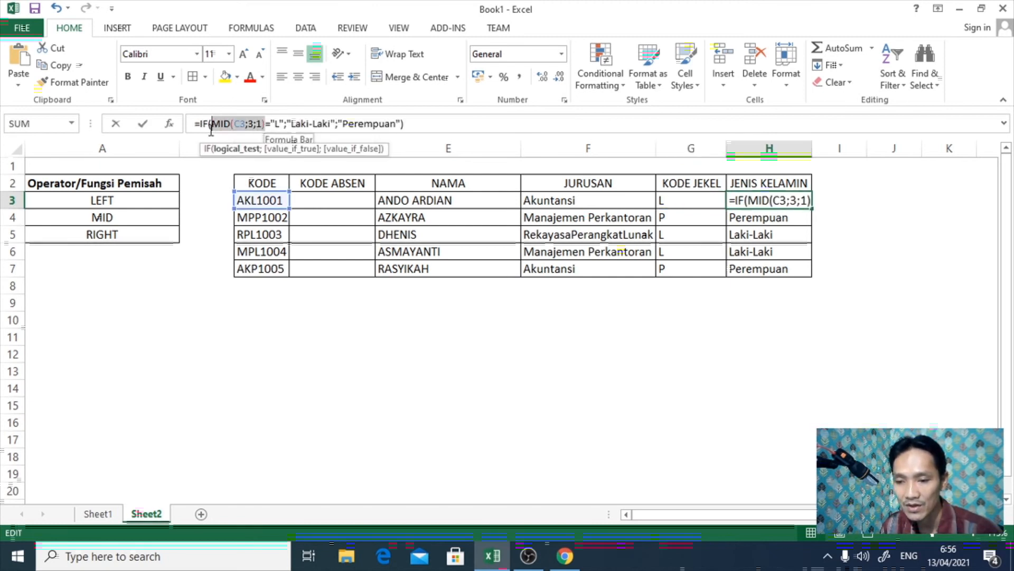
pyautogui.click(676, 204)
pyautogui.press('Return')
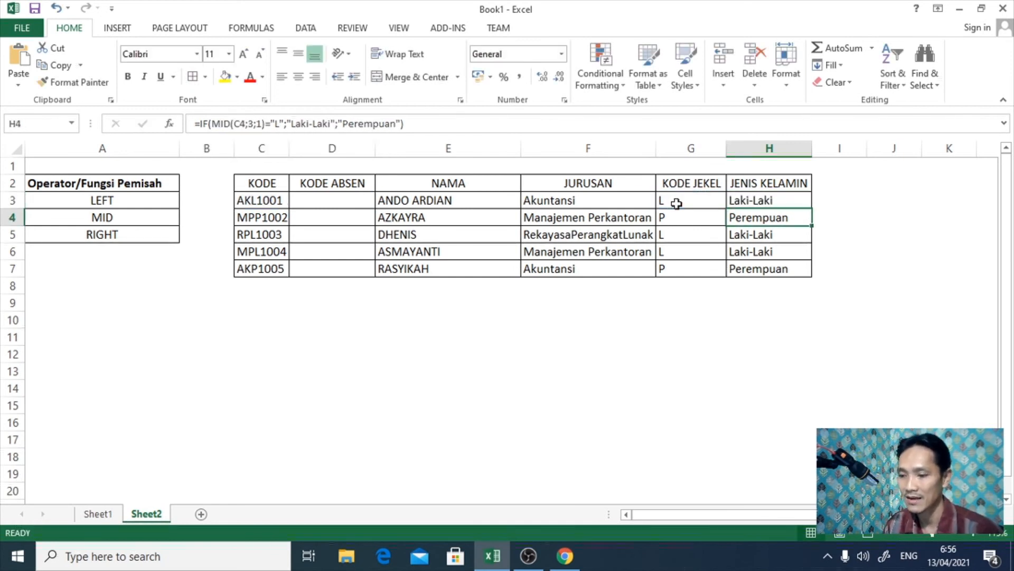
pyautogui.click(761, 202)
pyautogui.moveTo(811, 208); pyautogui.dragTo(797, 272)
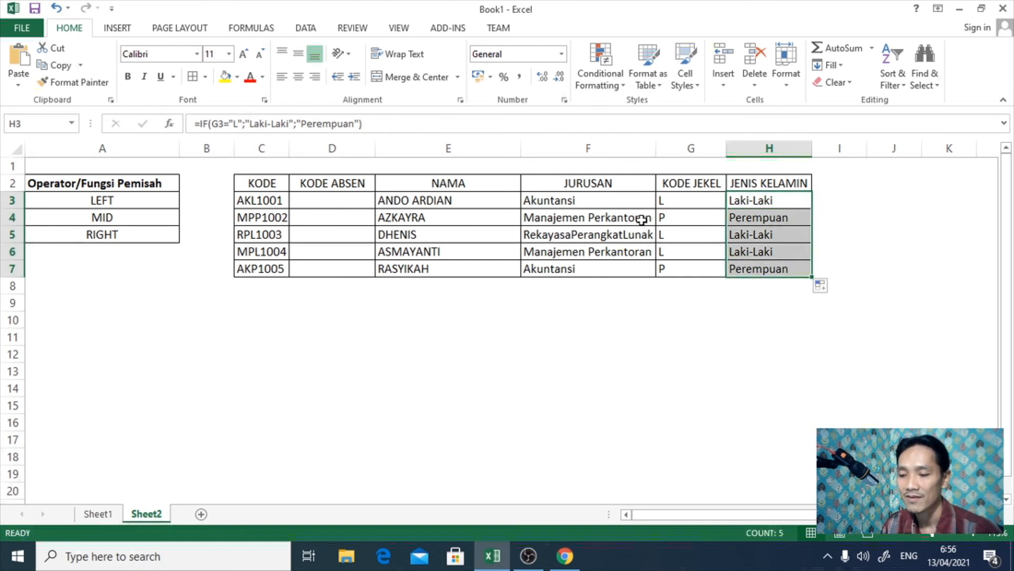
pyautogui.click(596, 202)
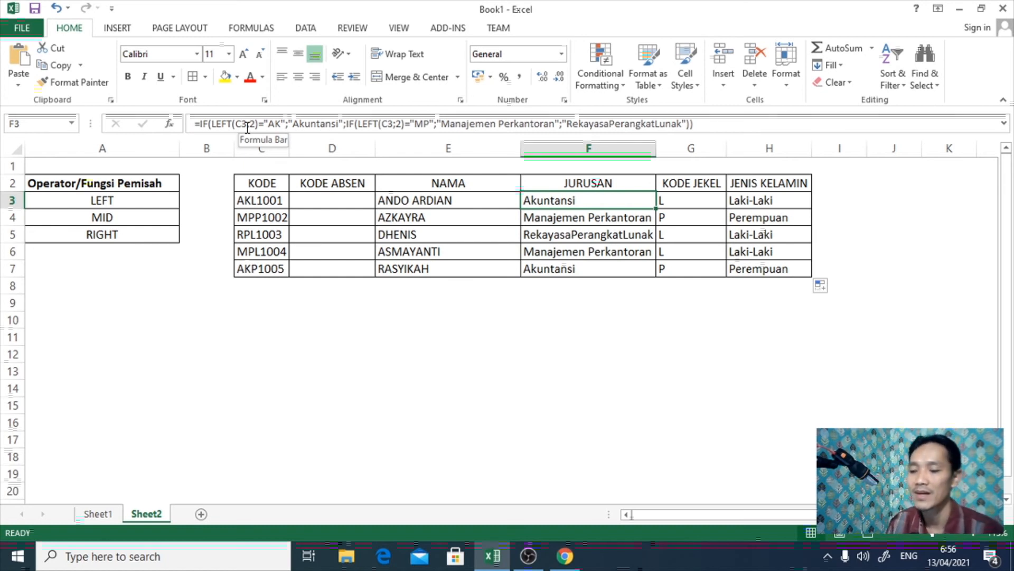
pyautogui.click(770, 200)
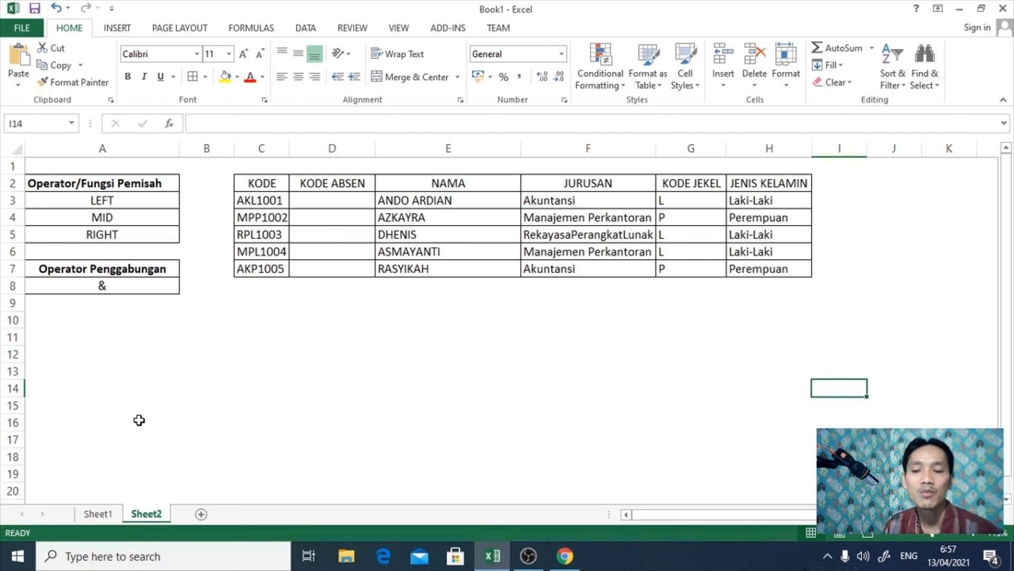
# Enter =LEFT(C3;2)&(RIGHT(C3;4)) in KODE ABSEN cell D3 to join the first two and last four characters of the code.
pyautogui.click(308, 201)
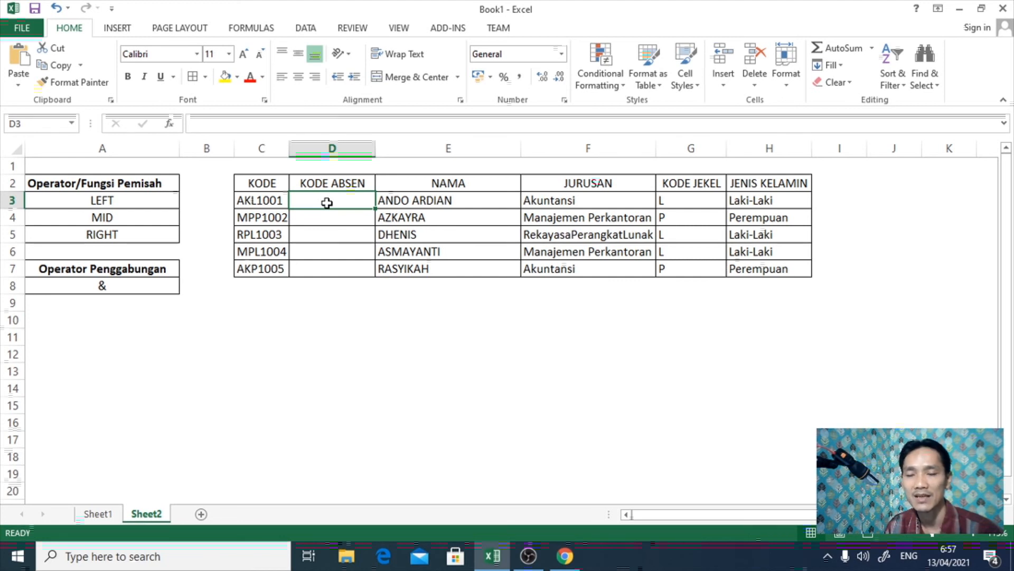
pyautogui.write('=')
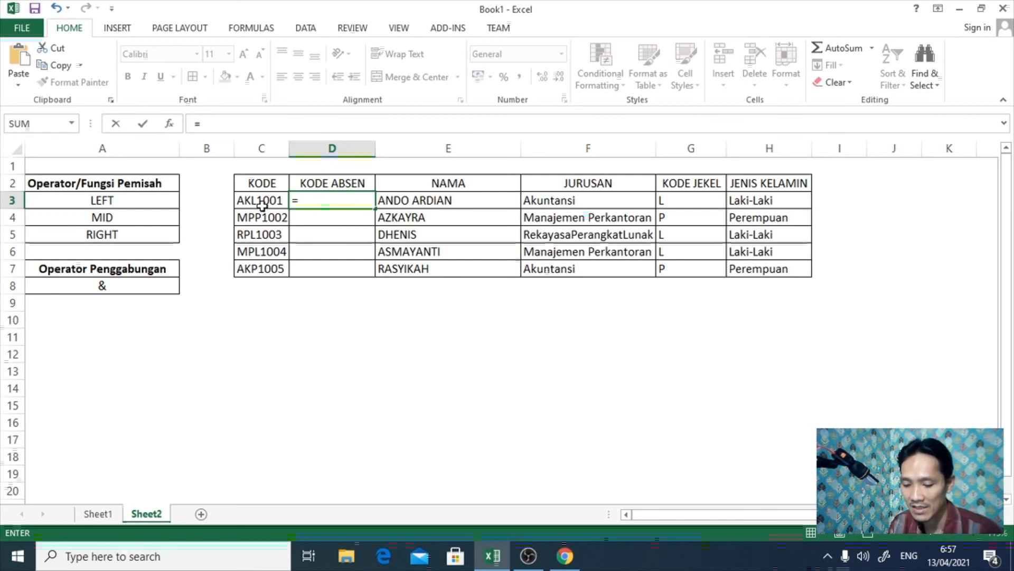
pyautogui.write('left(')
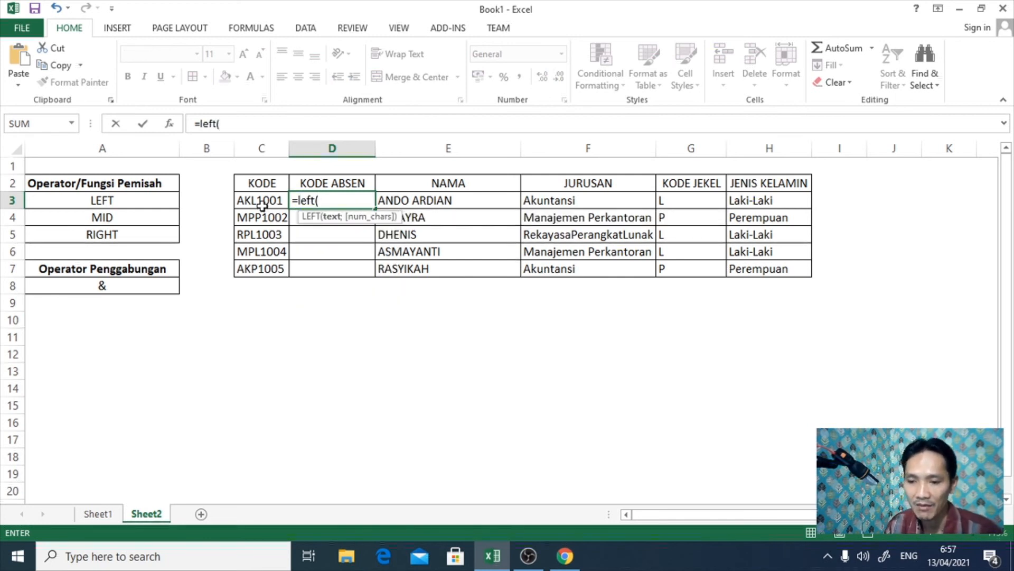
pyautogui.click(267, 200)
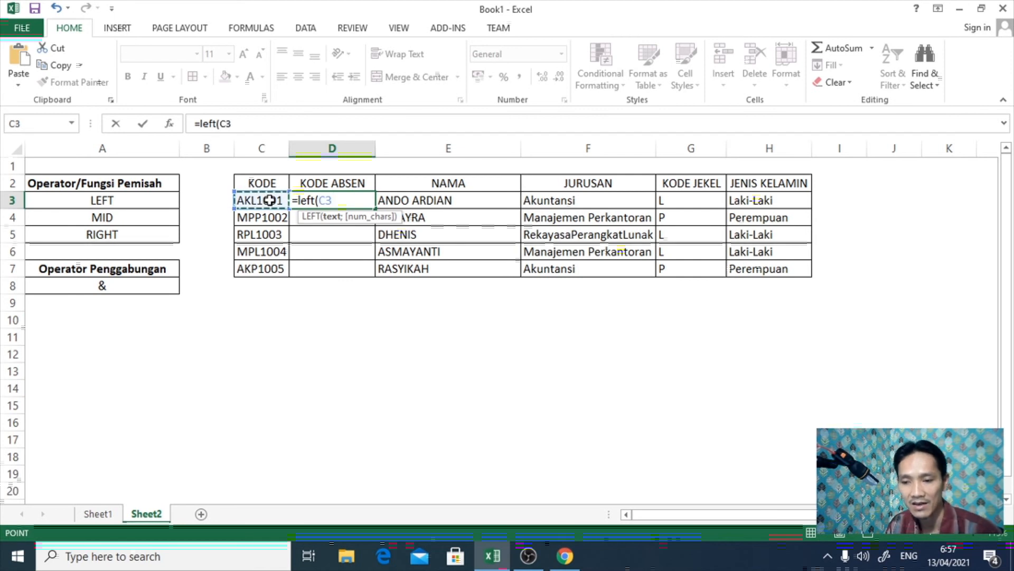
pyautogui.write(';2')
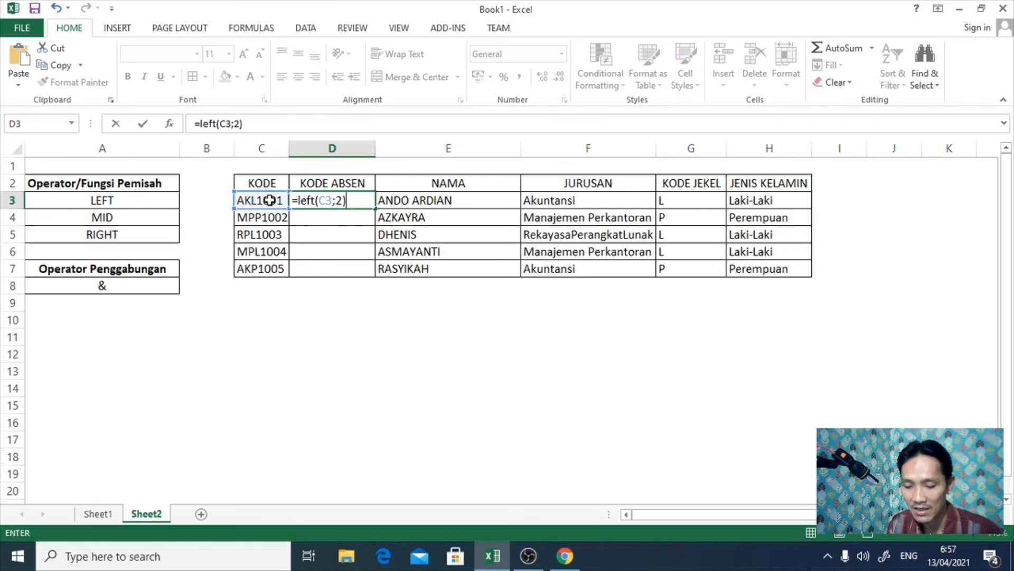
pyautogui.write('&')
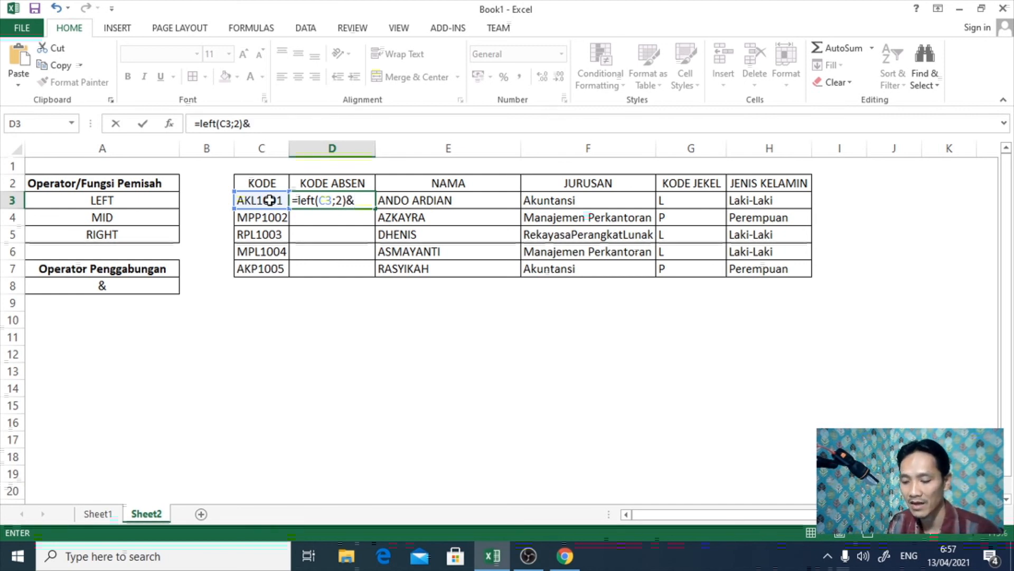
pyautogui.write('(right')
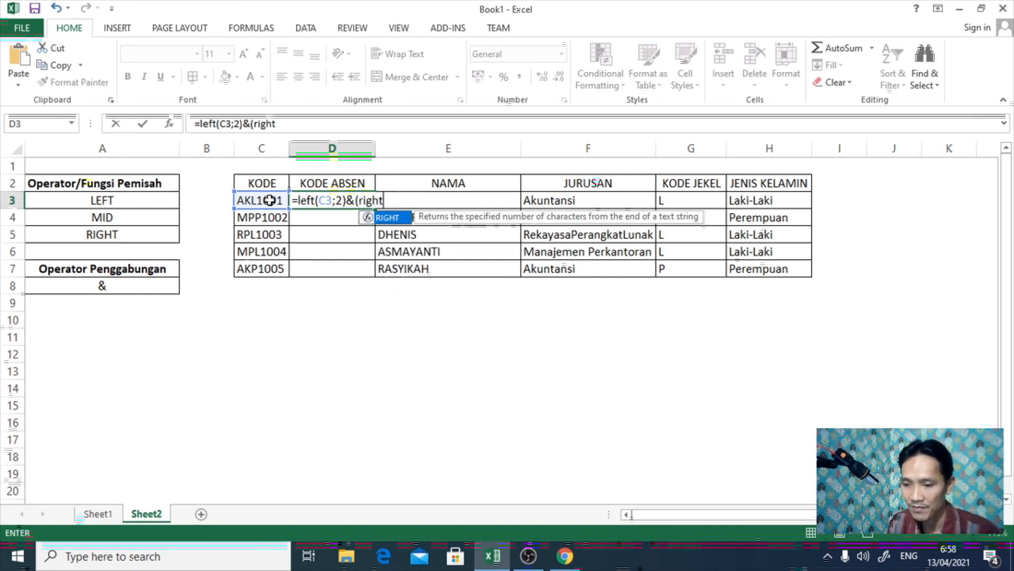
pyautogui.write('(')
pyautogui.click(270, 200)
pyautogui.write(';')
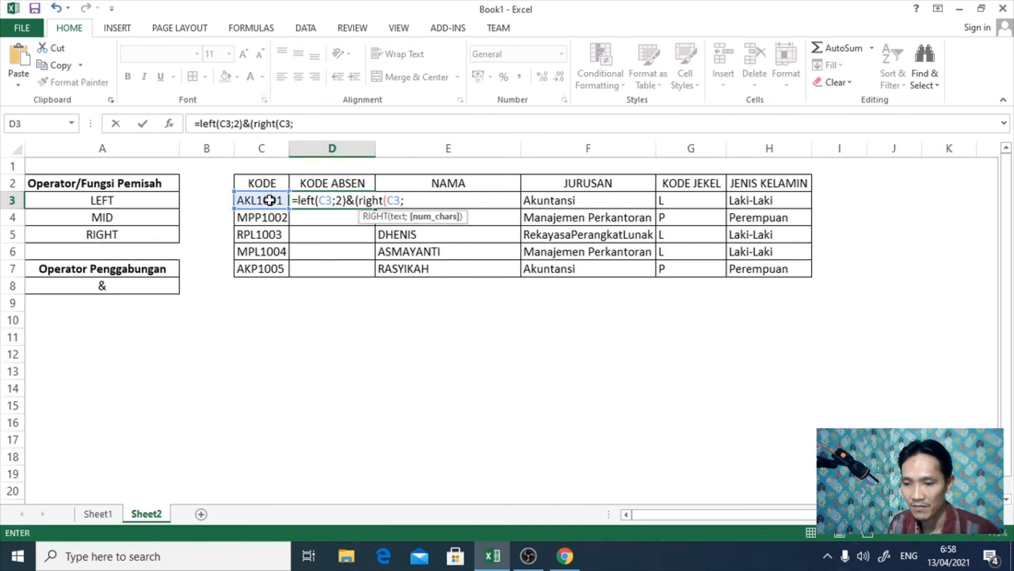
pyautogui.write('4))')
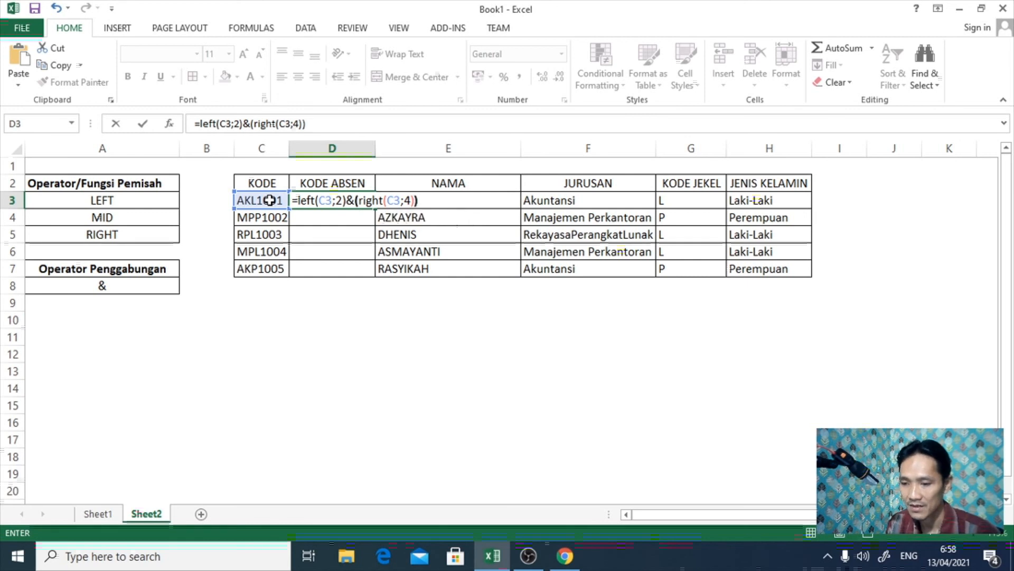
pyautogui.press('Return')
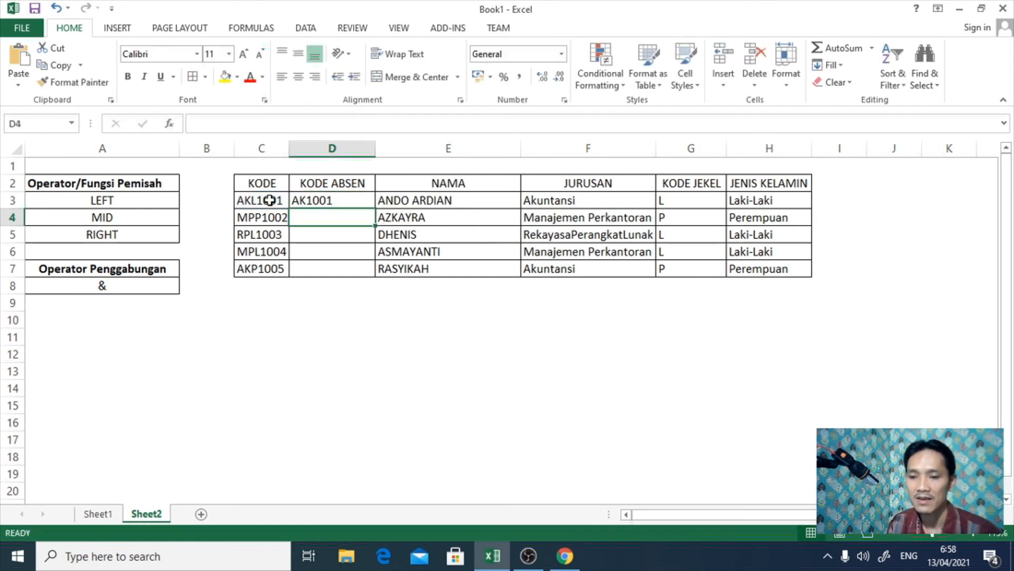
# Fill the KODE ABSEN formula from D3 down through D7.
pyautogui.click(320, 200)
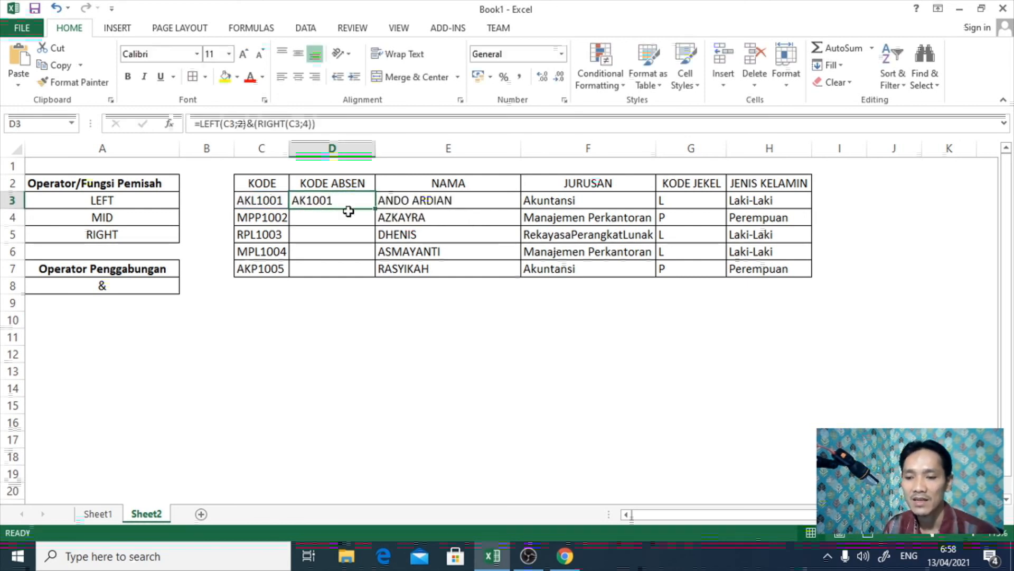
pyautogui.moveTo(375, 209); pyautogui.dragTo(370, 276)
pyautogui.click(333, 307)
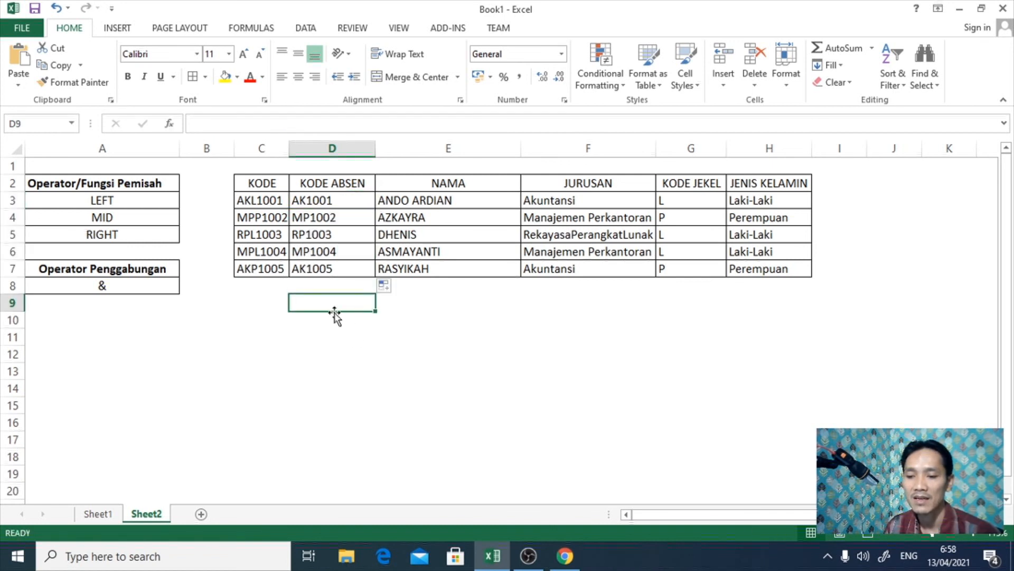
# Check the copied formulas in KODE ABSEN cells D3 through D6.
pyautogui.click(304, 203)
pyautogui.click(301, 217)
pyautogui.click(299, 234)
pyautogui.click(304, 251)
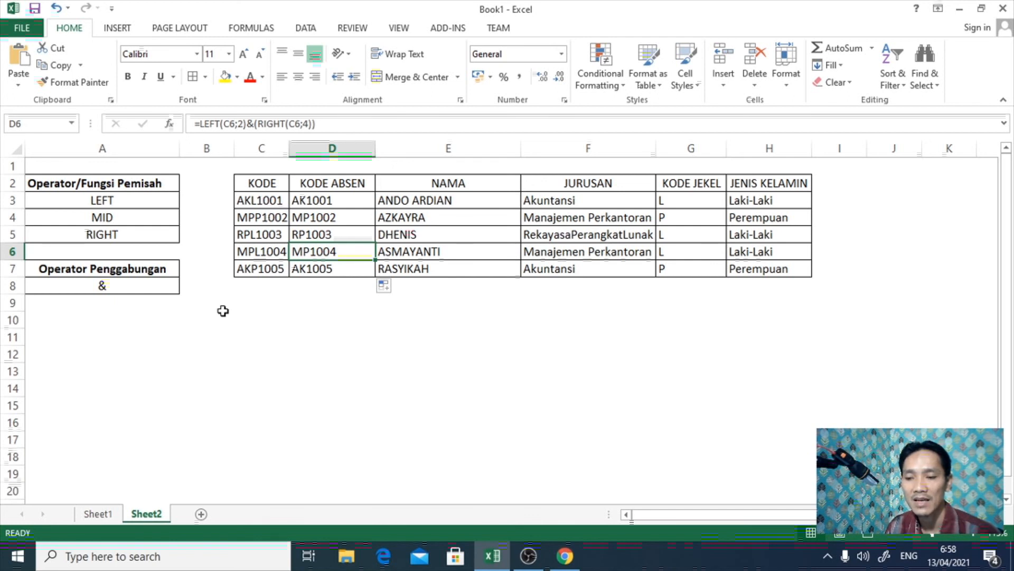
pyautogui.click(394, 353)
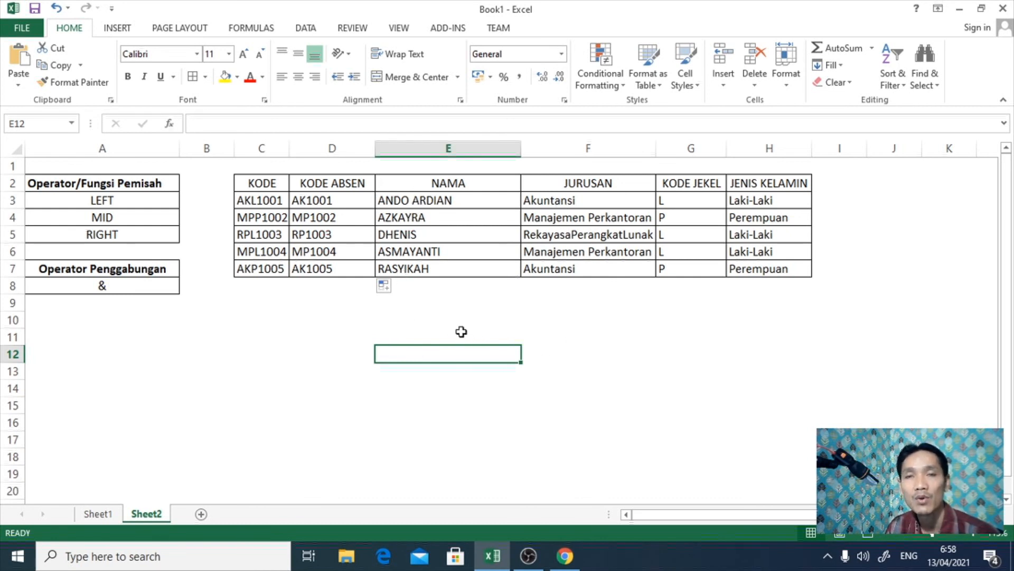
# Join KODE ABSEN, NAMA and JURUSAN in E10 with =D3&E3&F3 and fill the formula down through E14.
pyautogui.click(418, 323)
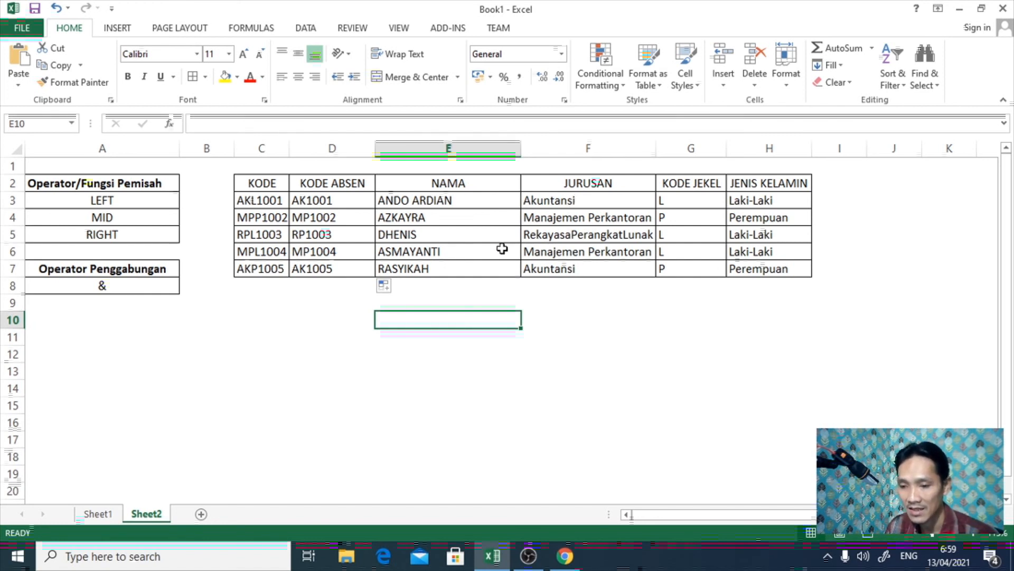
pyautogui.write('=')
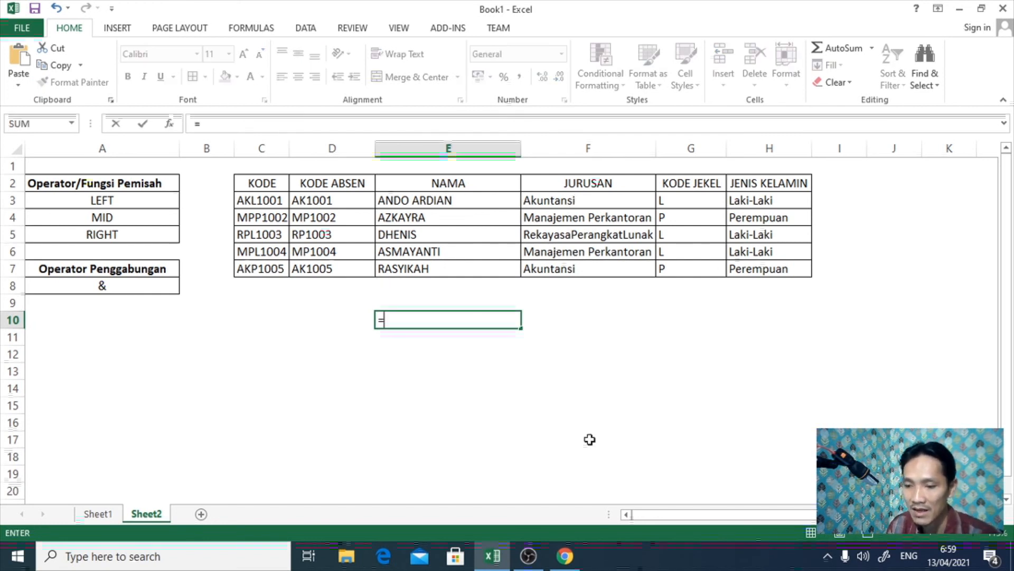
pyautogui.click(312, 200)
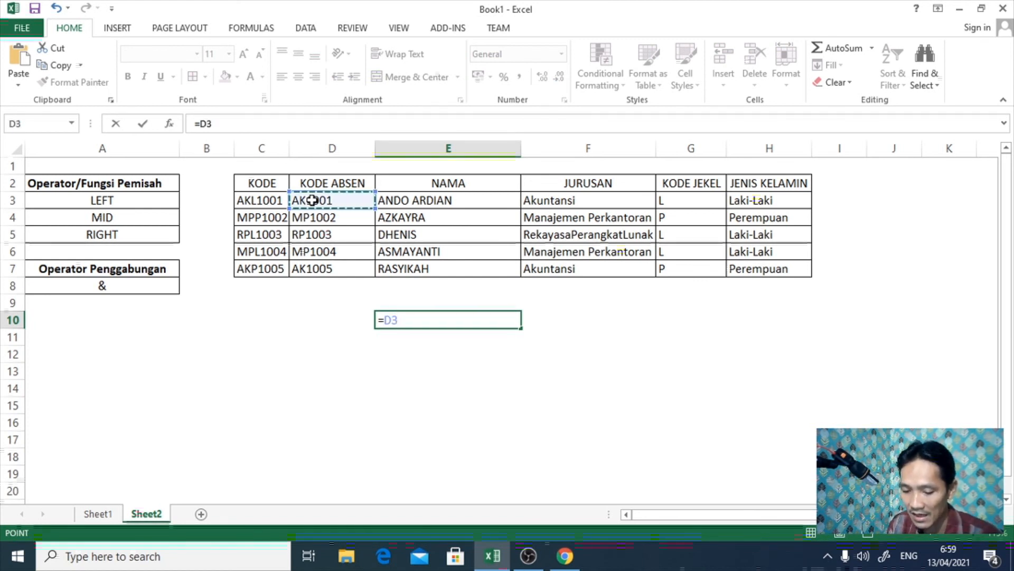
pyautogui.write('&')
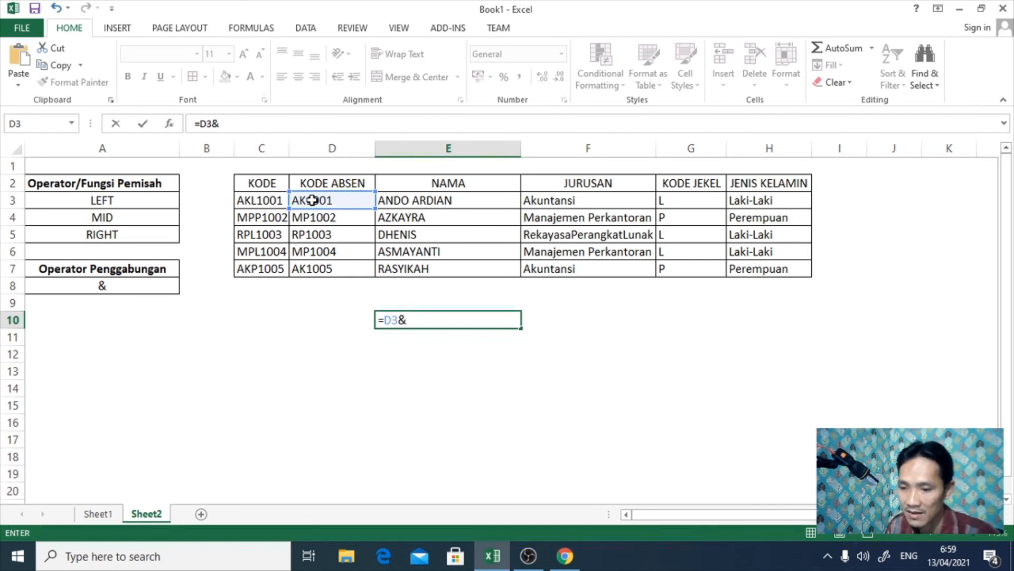
pyautogui.click(465, 202)
pyautogui.write('&')
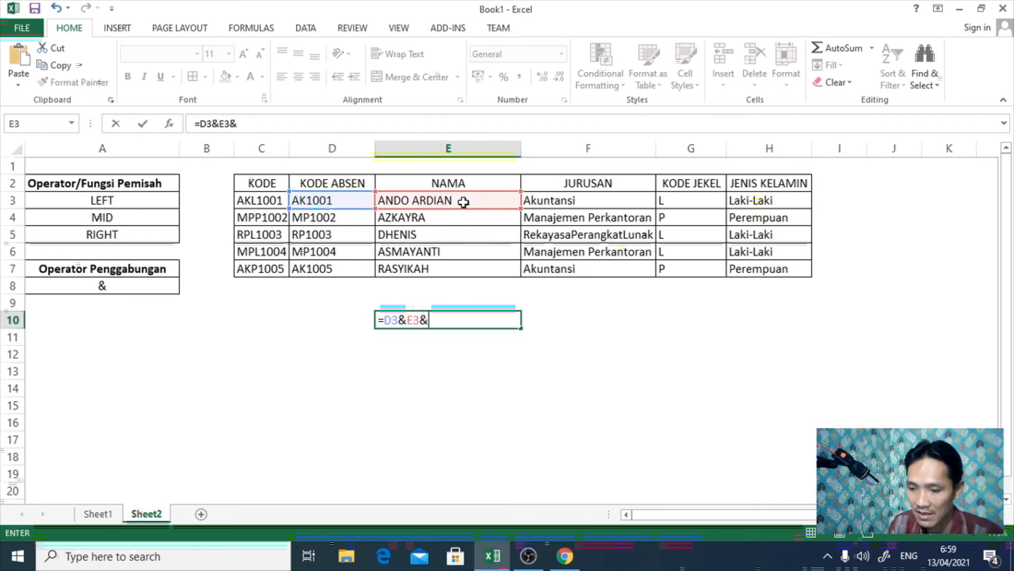
pyautogui.click(529, 201)
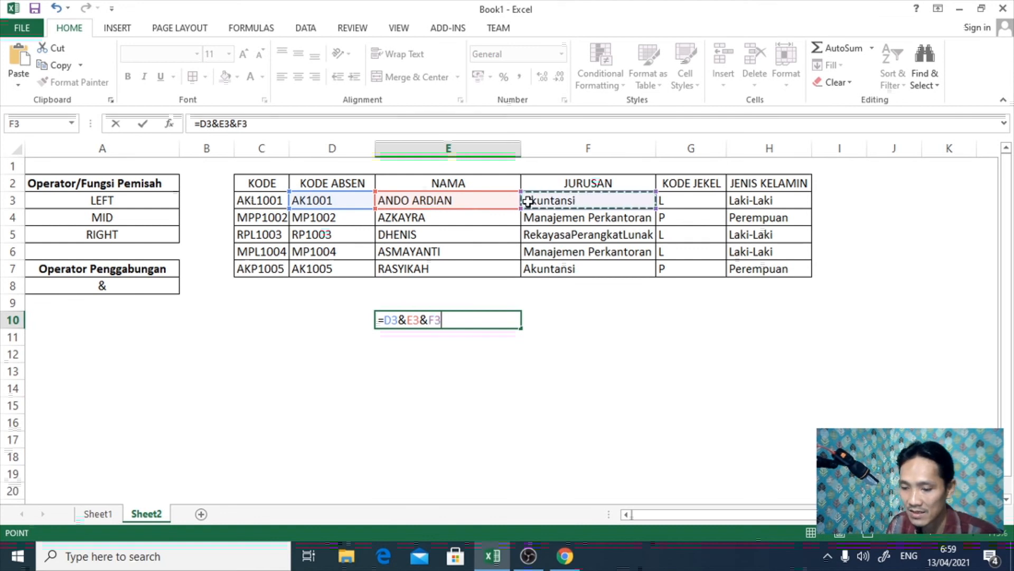
pyautogui.press('Return')
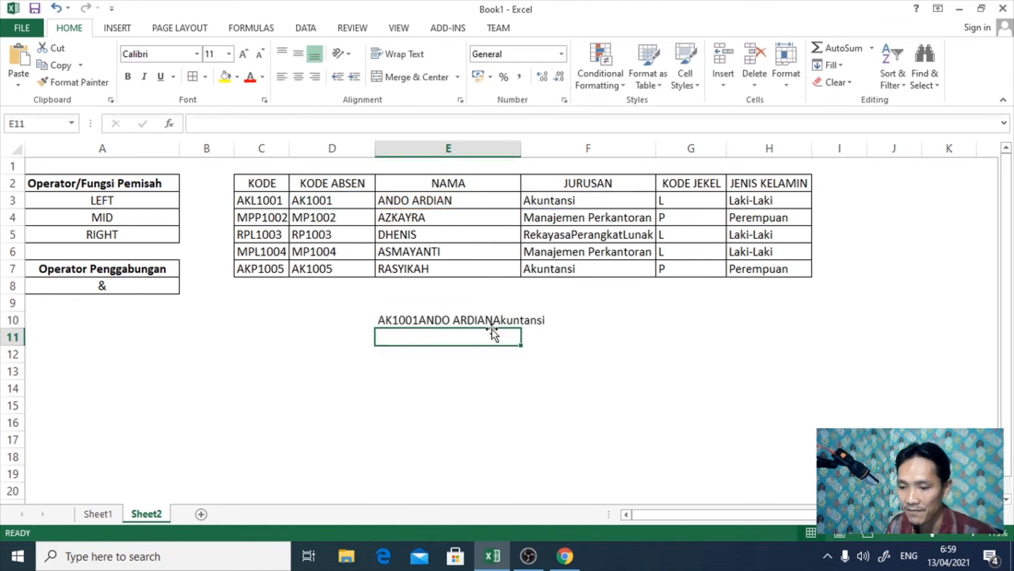
pyautogui.click(476, 321)
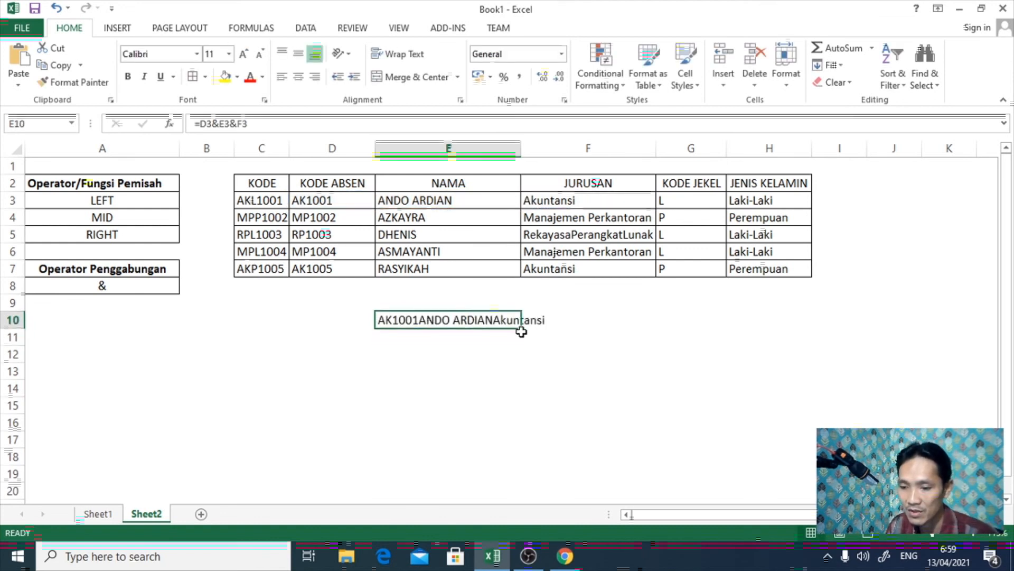
pyautogui.moveTo(522, 331); pyautogui.dragTo(523, 403)
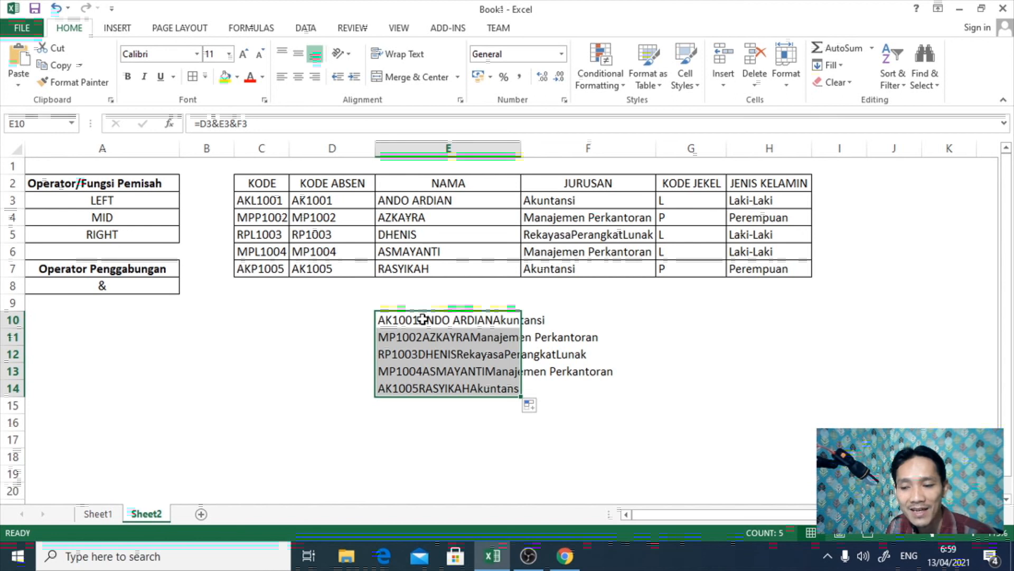
# Join the same three fields with spaces between them in G10 using =D3&" "&E3&" "&F3, and fill it down through G14.
pyautogui.click(668, 324)
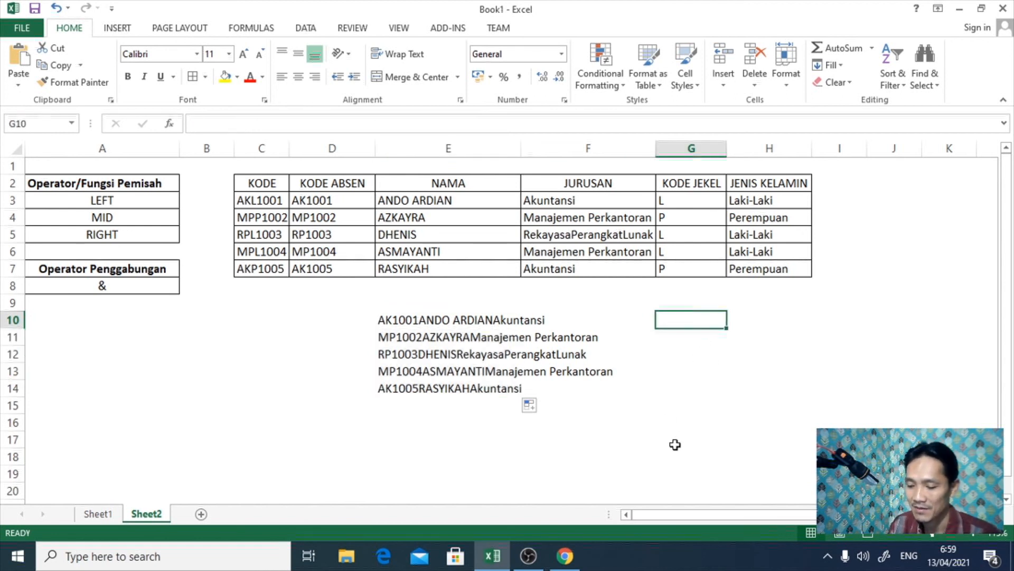
pyautogui.write('=')
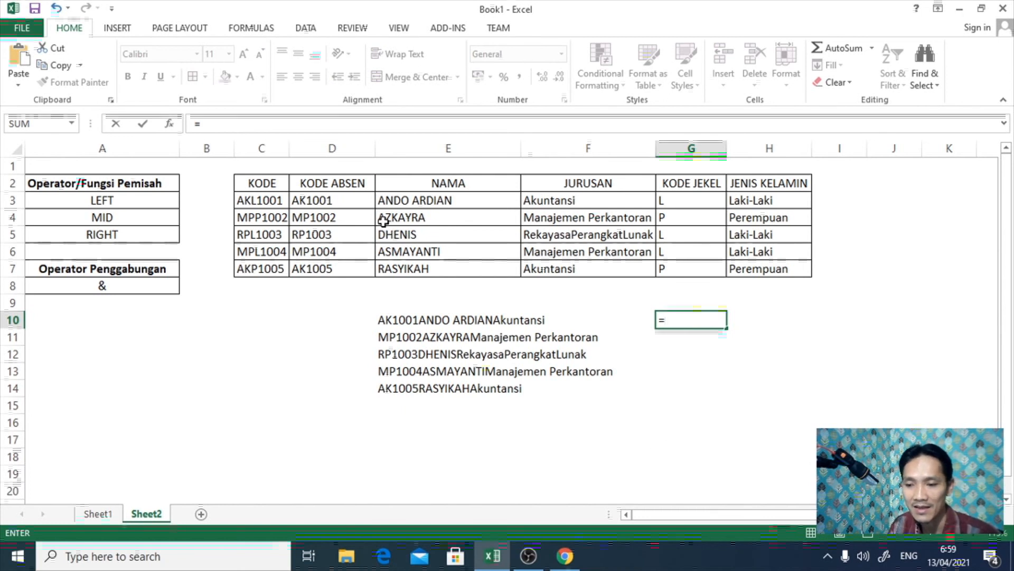
pyautogui.click(344, 200)
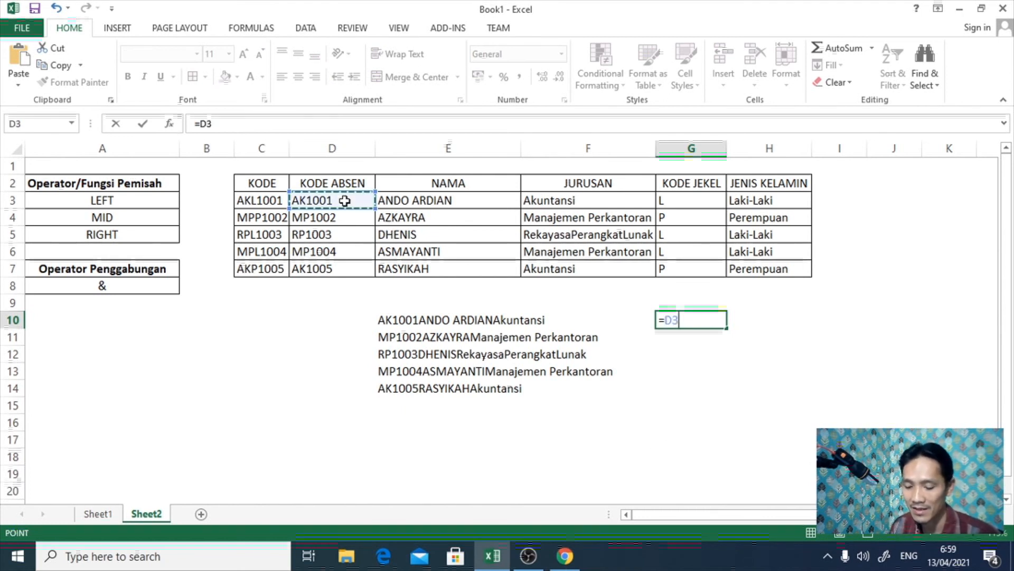
pyautogui.write('&')
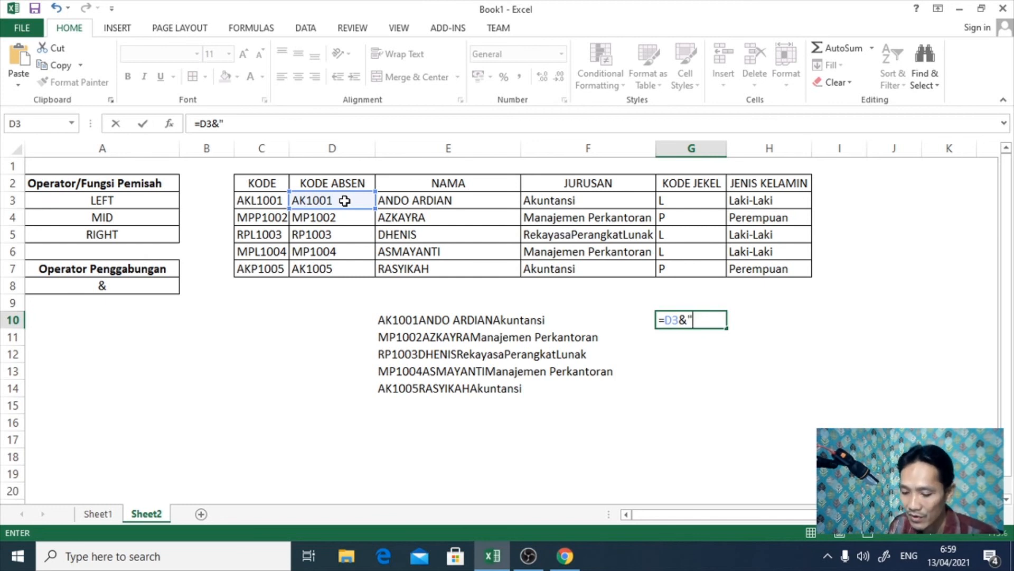
pyautogui.write('" "&')
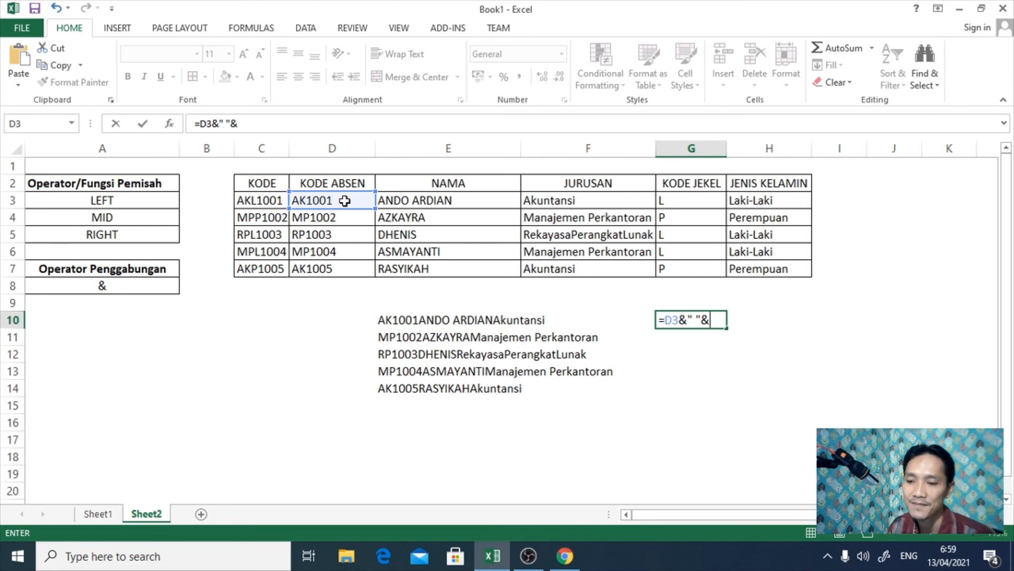
pyautogui.click(431, 202)
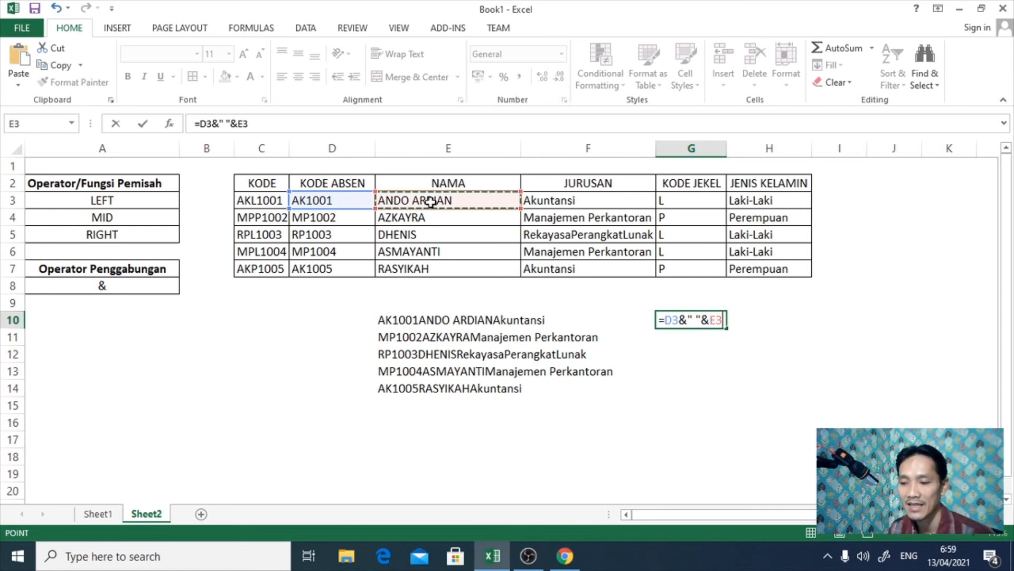
pyautogui.write('&')
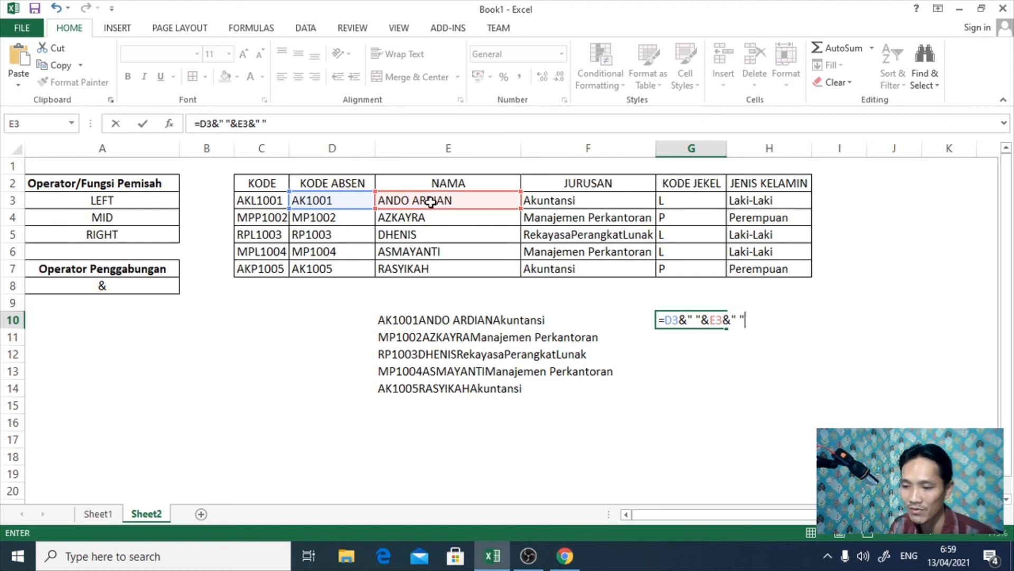
pyautogui.write('" "&')
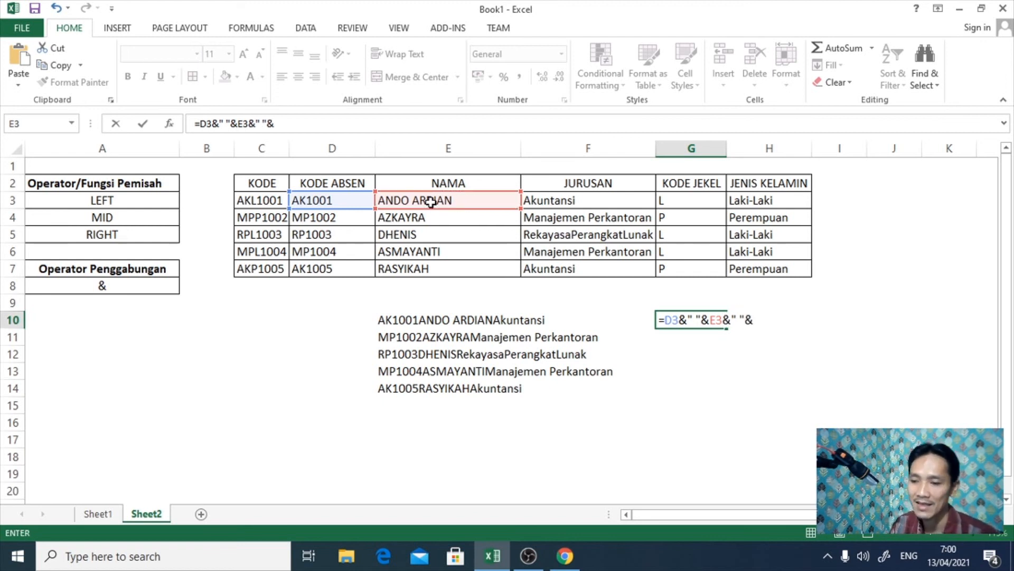
pyautogui.click(566, 204)
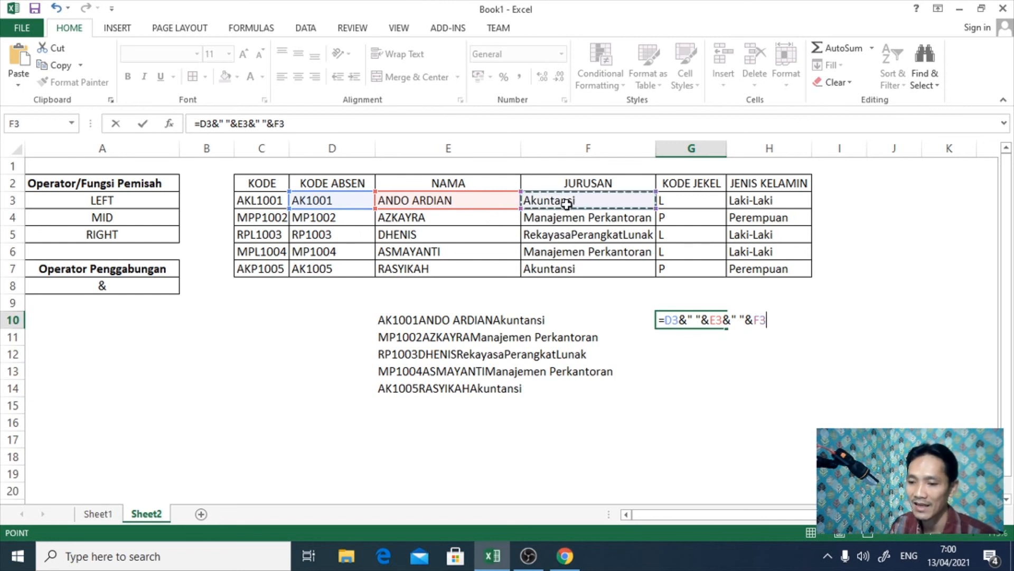
pyautogui.press('Return')
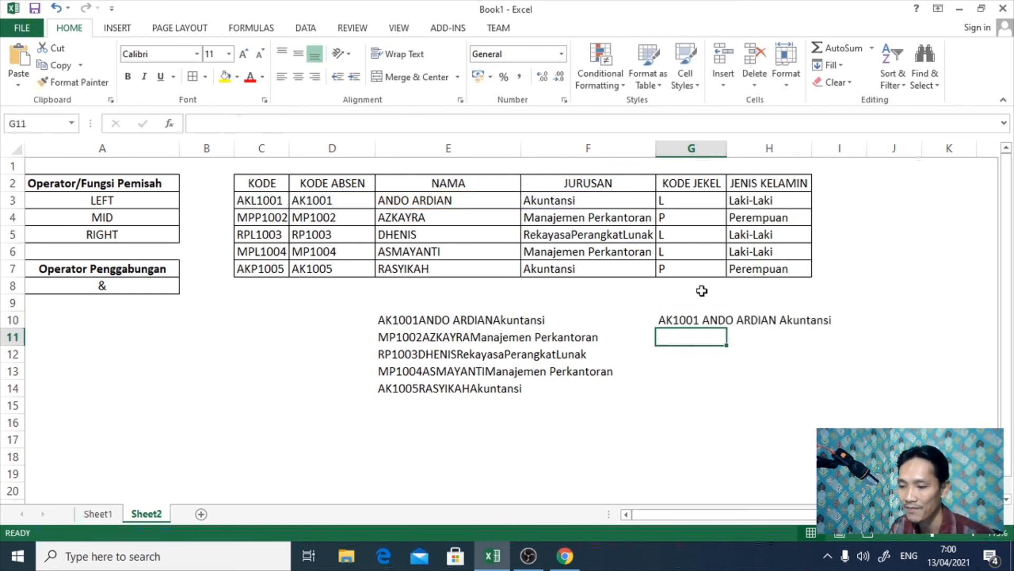
pyautogui.click(692, 322)
pyautogui.moveTo(725, 333); pyautogui.dragTo(724, 400)
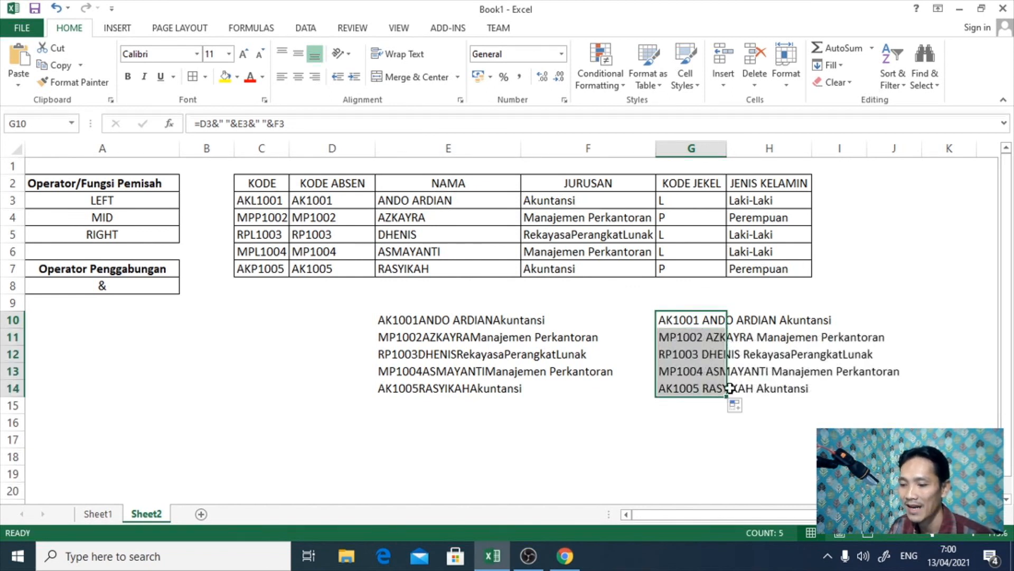
# Check the space-separated joined text in cells G10, G12 and G14.
pyautogui.click(693, 325)
pyautogui.click(688, 352)
pyautogui.click(676, 388)
pyautogui.click(651, 453)
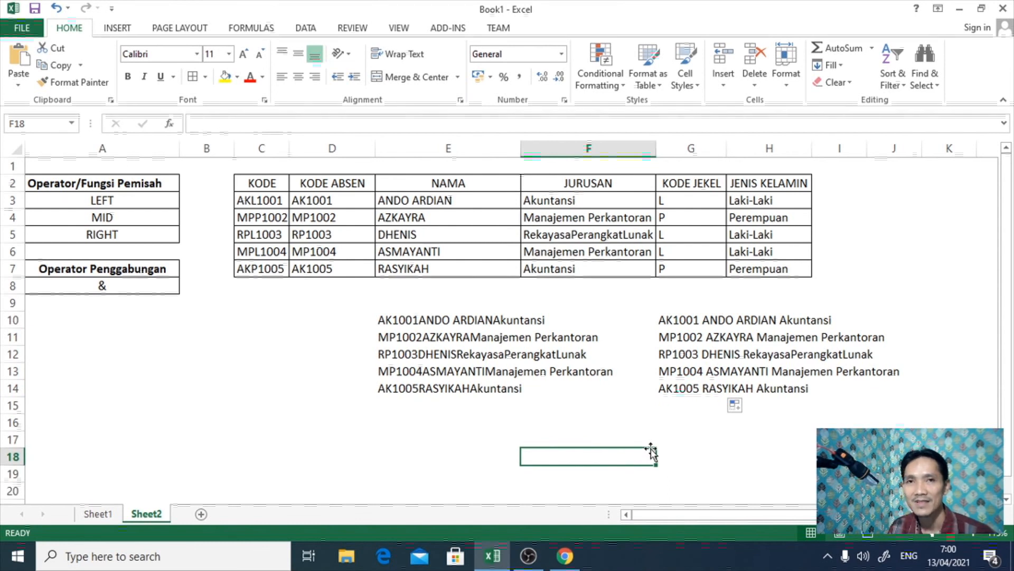